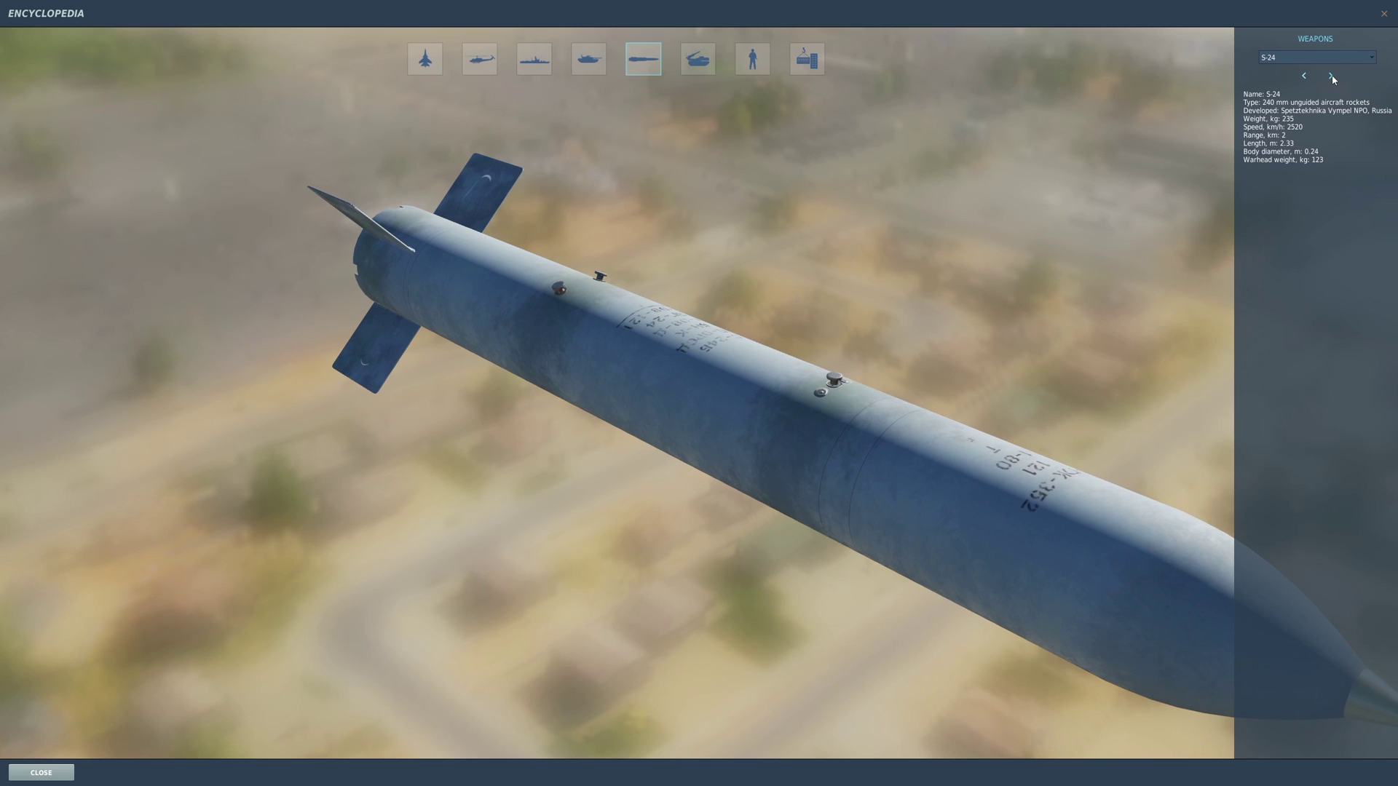
- Examine the encyclopedia entries for the larger-calibre rockets, from the S-24B through the S-25, S-25-O and S-25L to the S-13
click(1332, 76)
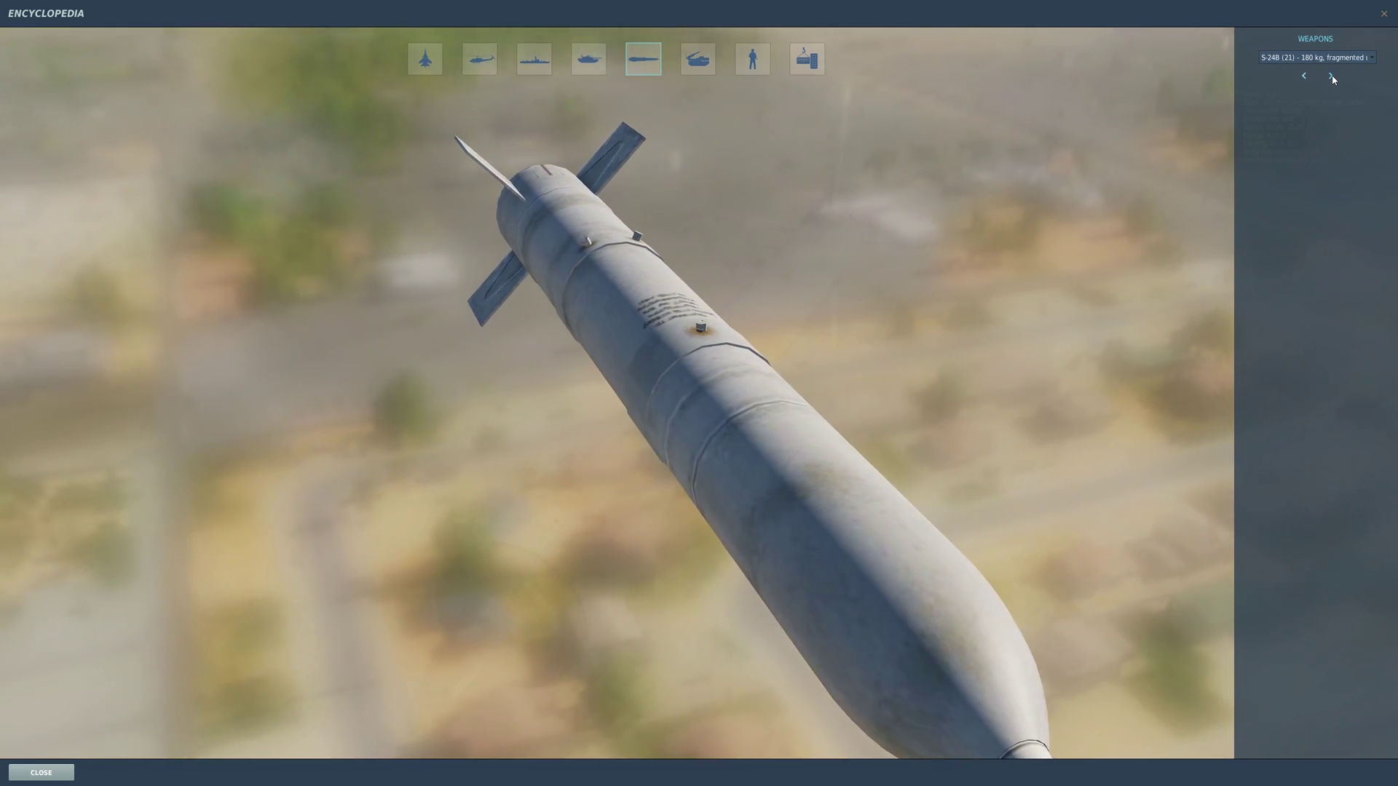
click(1332, 77)
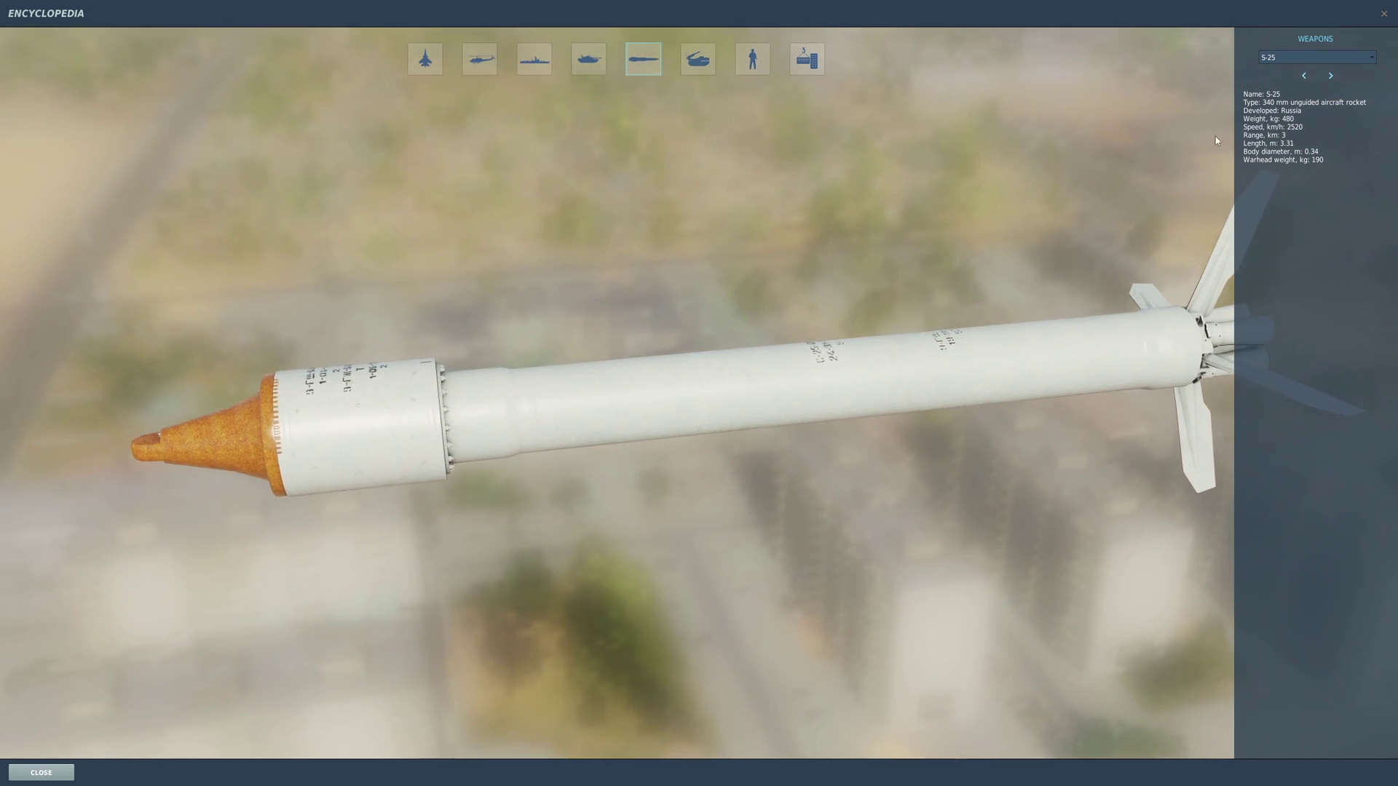
key(Down)
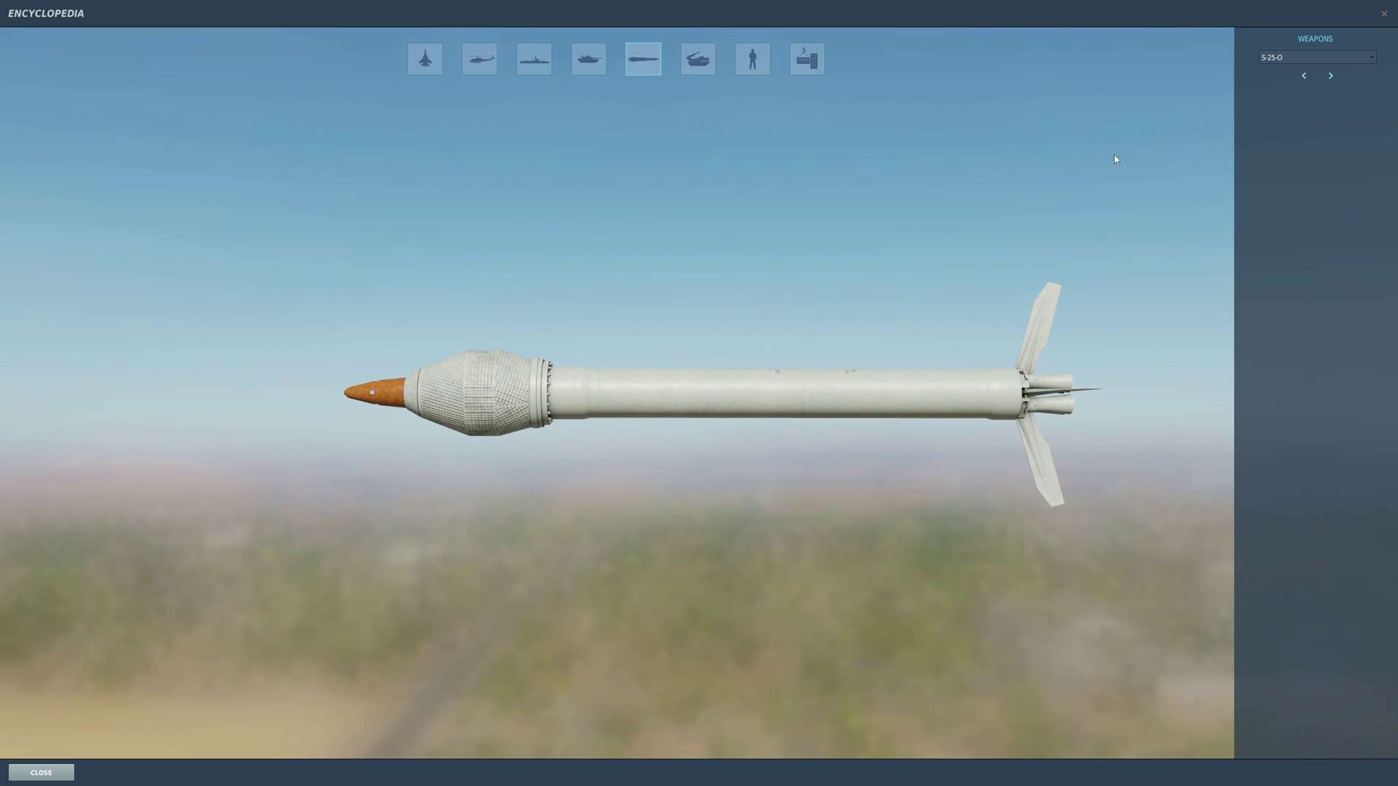
click(1304, 76)
click(1330, 75)
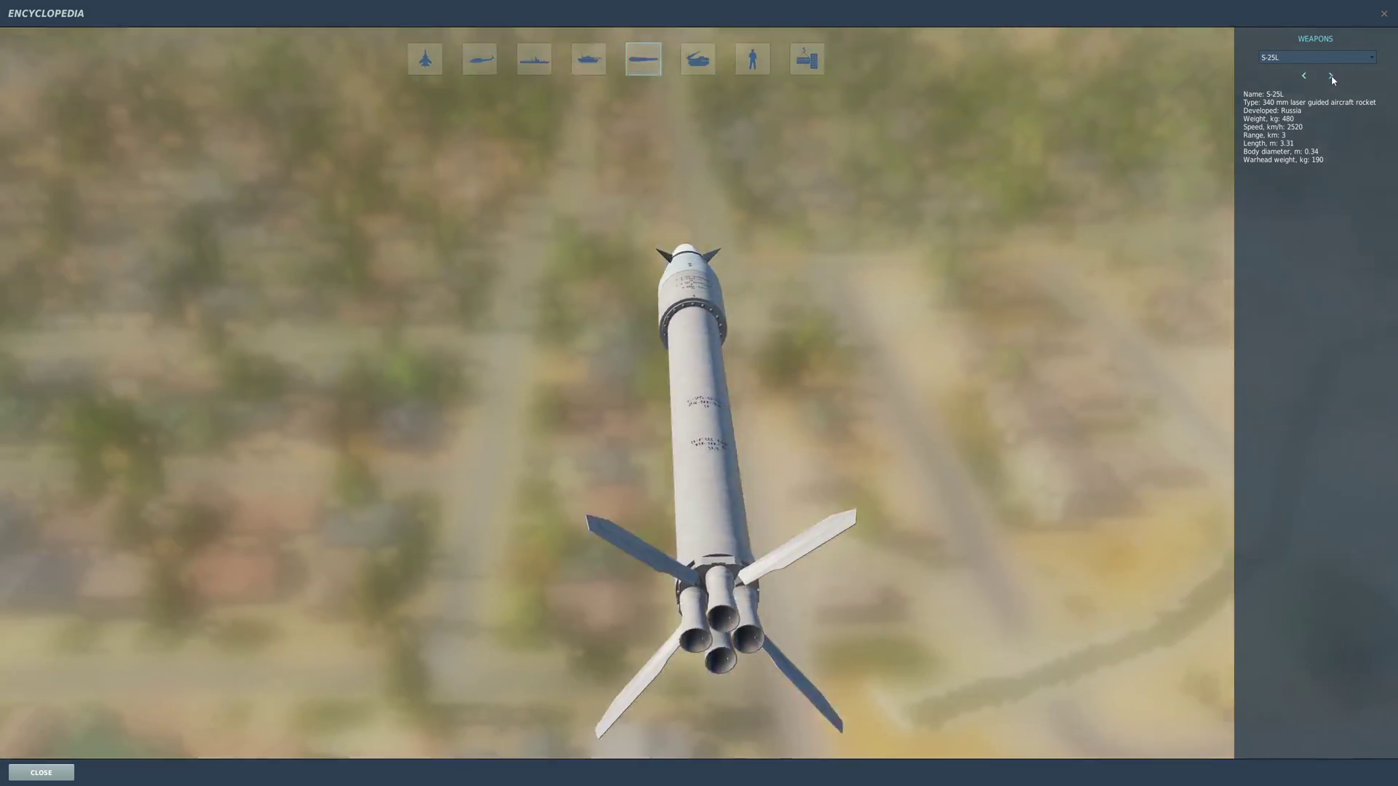
click(1331, 76)
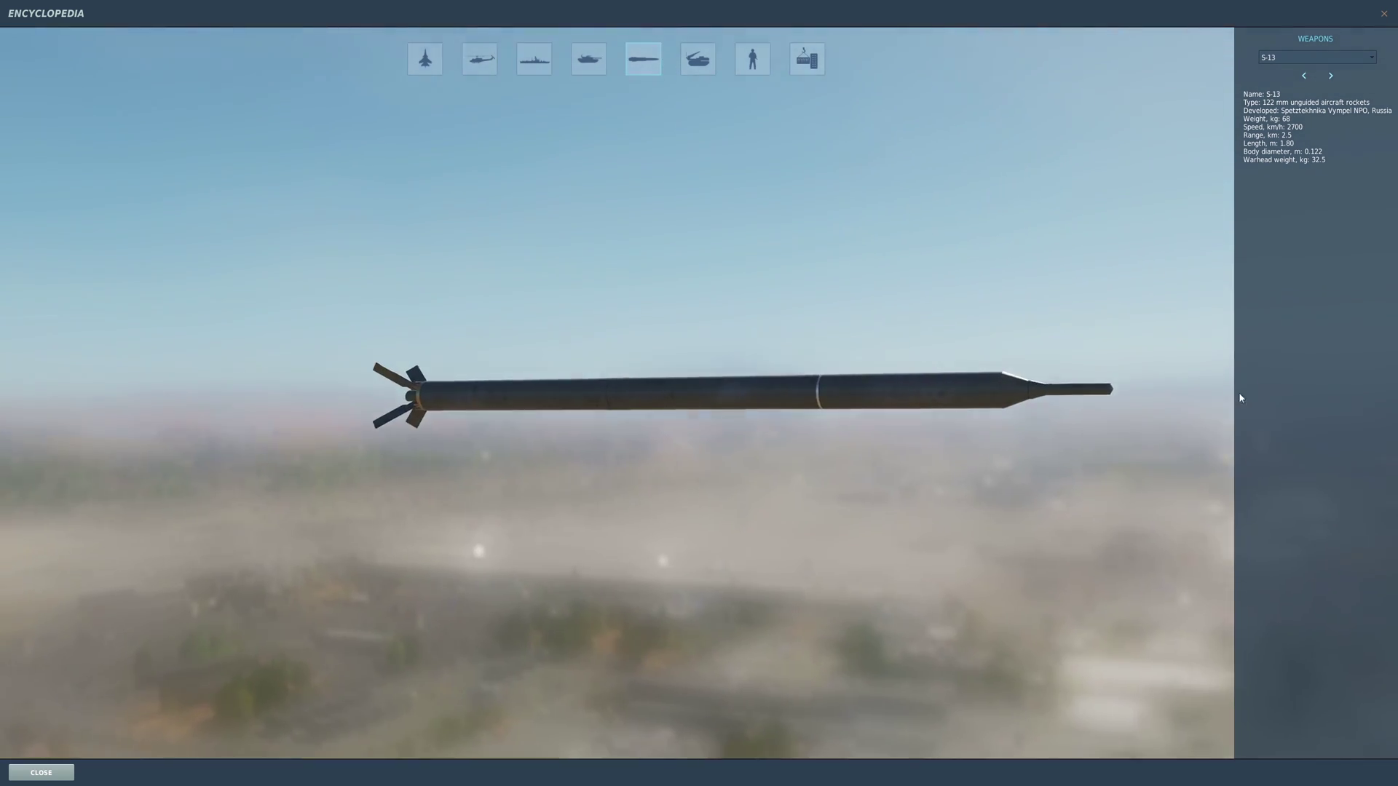
drag(1241, 397, 571, 400)
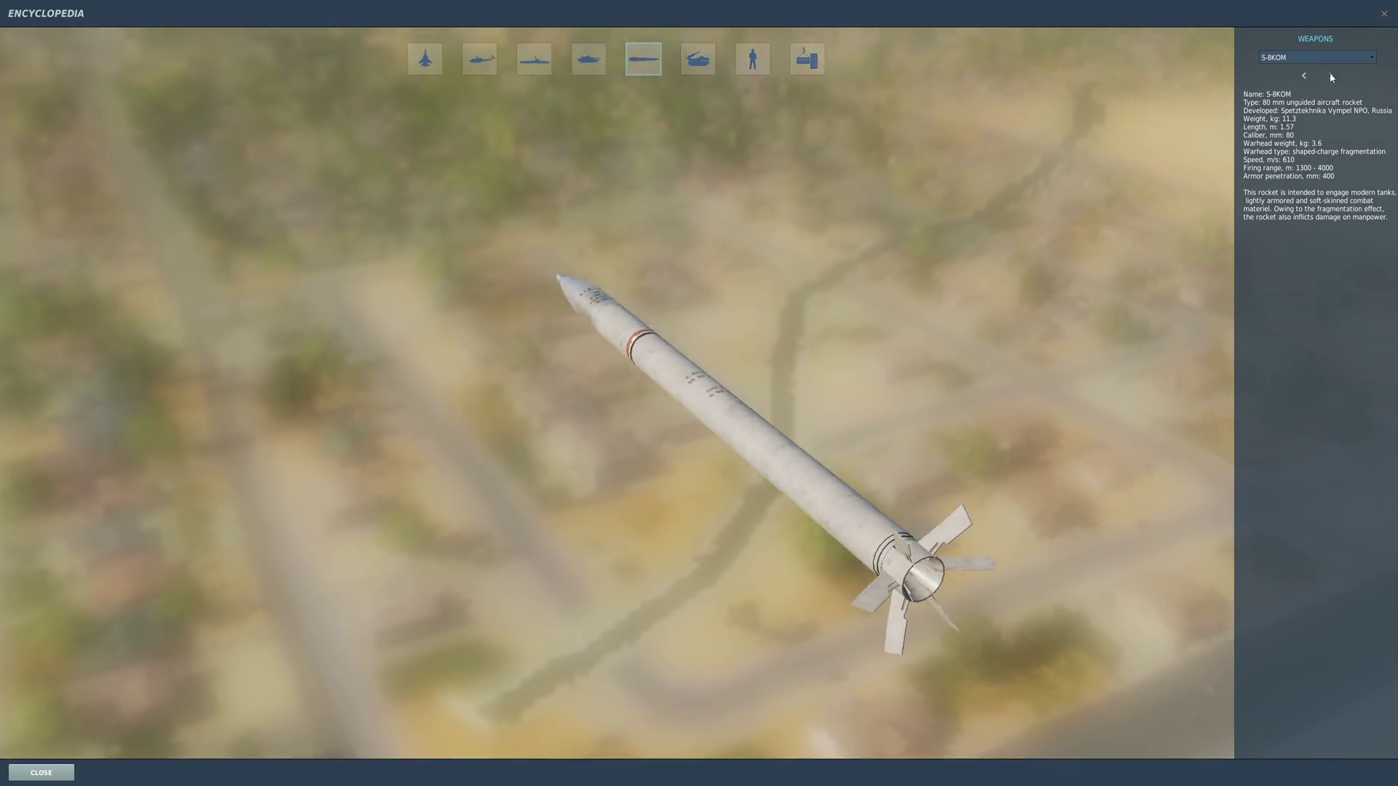
- Examine the encyclopedia entries for the smaller rockets: S-8KOM, S-8OFP2, S-8OM, S-5KO and S-5M
click(1330, 76)
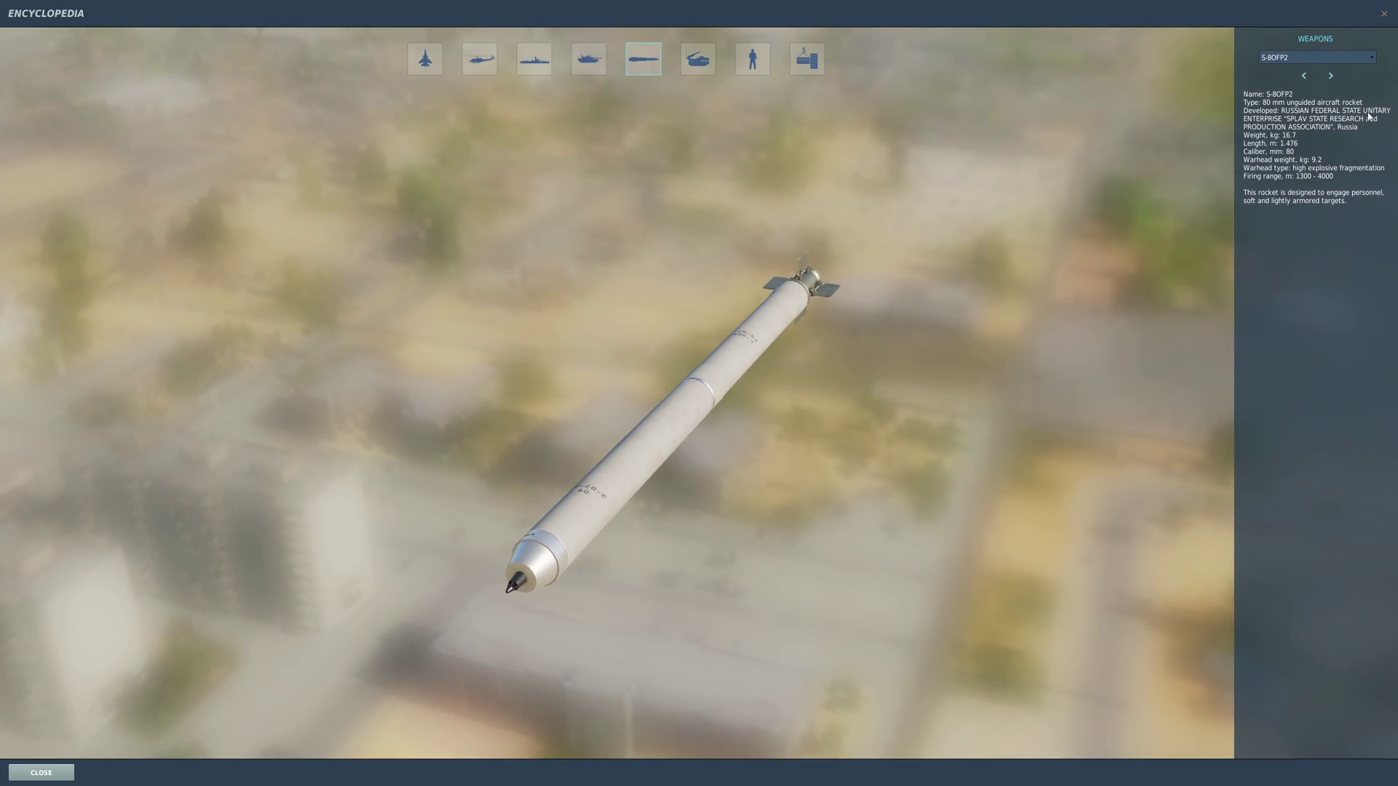
click(1331, 76)
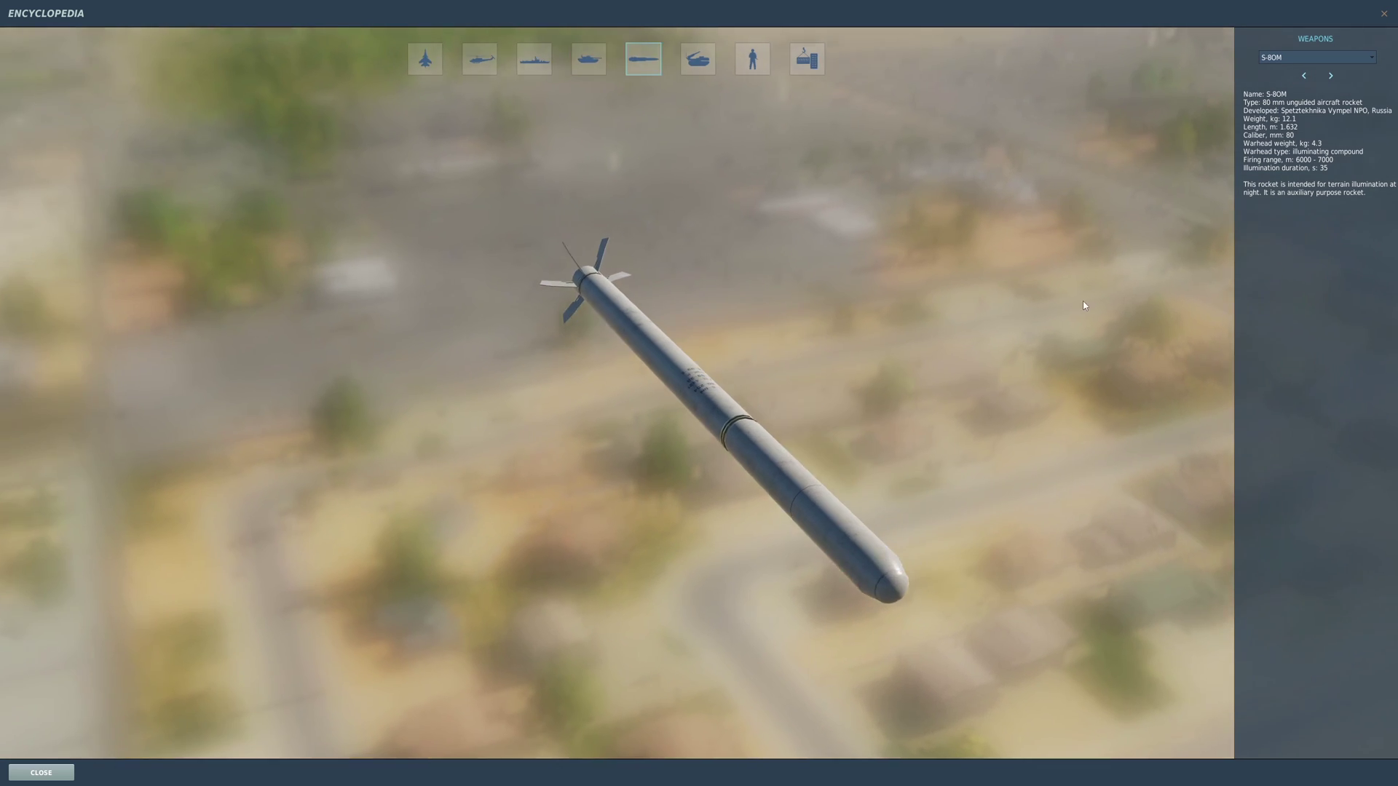
click(1332, 76)
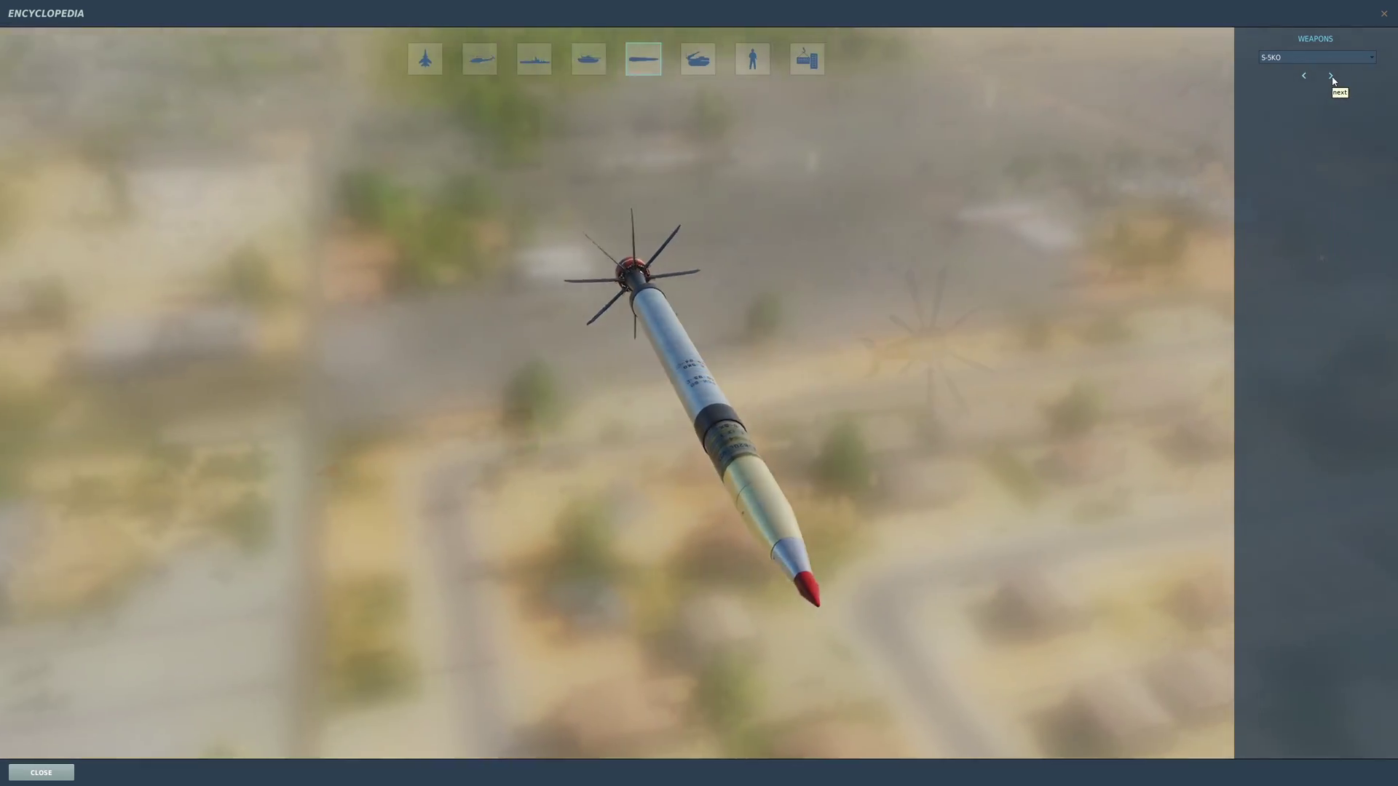
click(1332, 77)
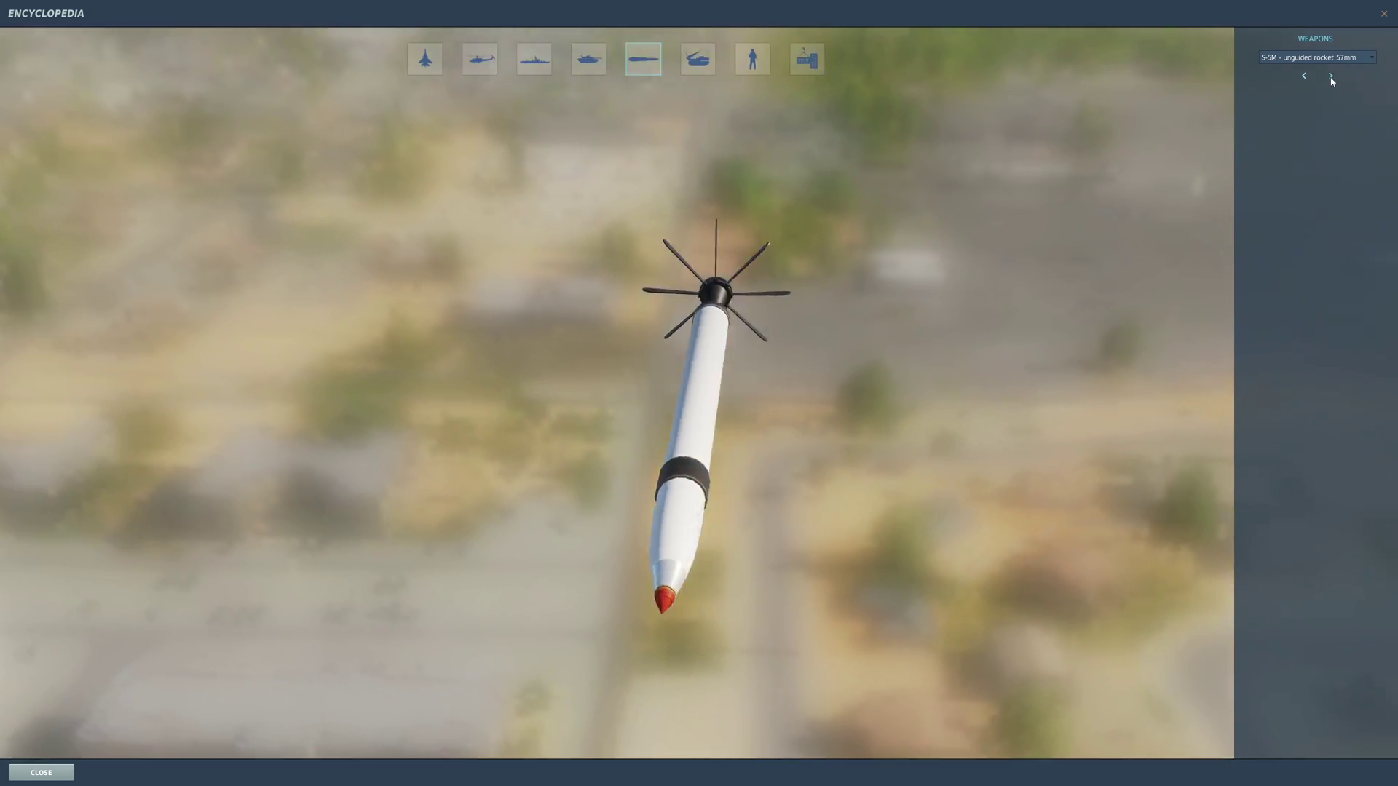
click(1330, 76)
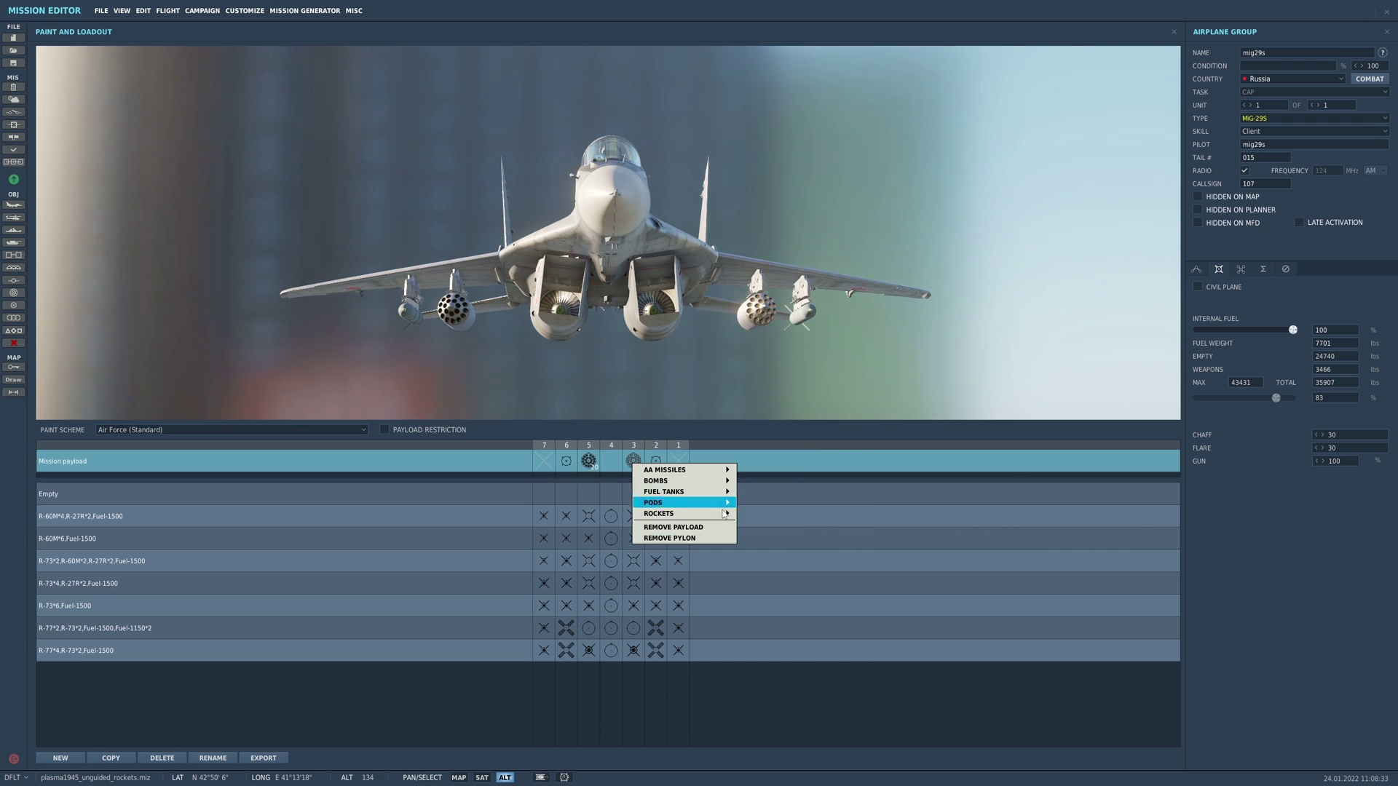
- Load a B-13L pod with 5 x S-13-OF 122mm rockets on pylon 2 of the Su-25's mission payload
mouse_move(731, 520)
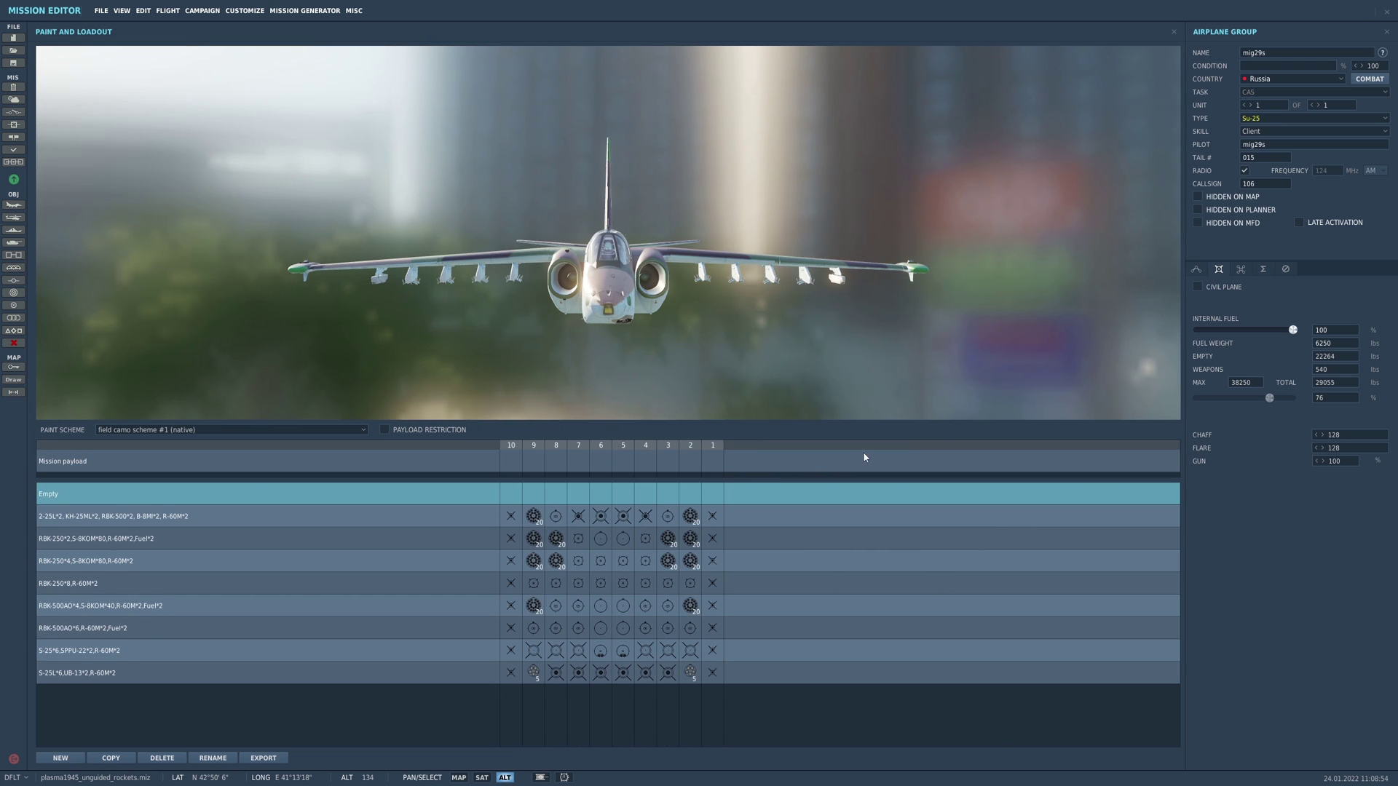
click(715, 463)
click(692, 462)
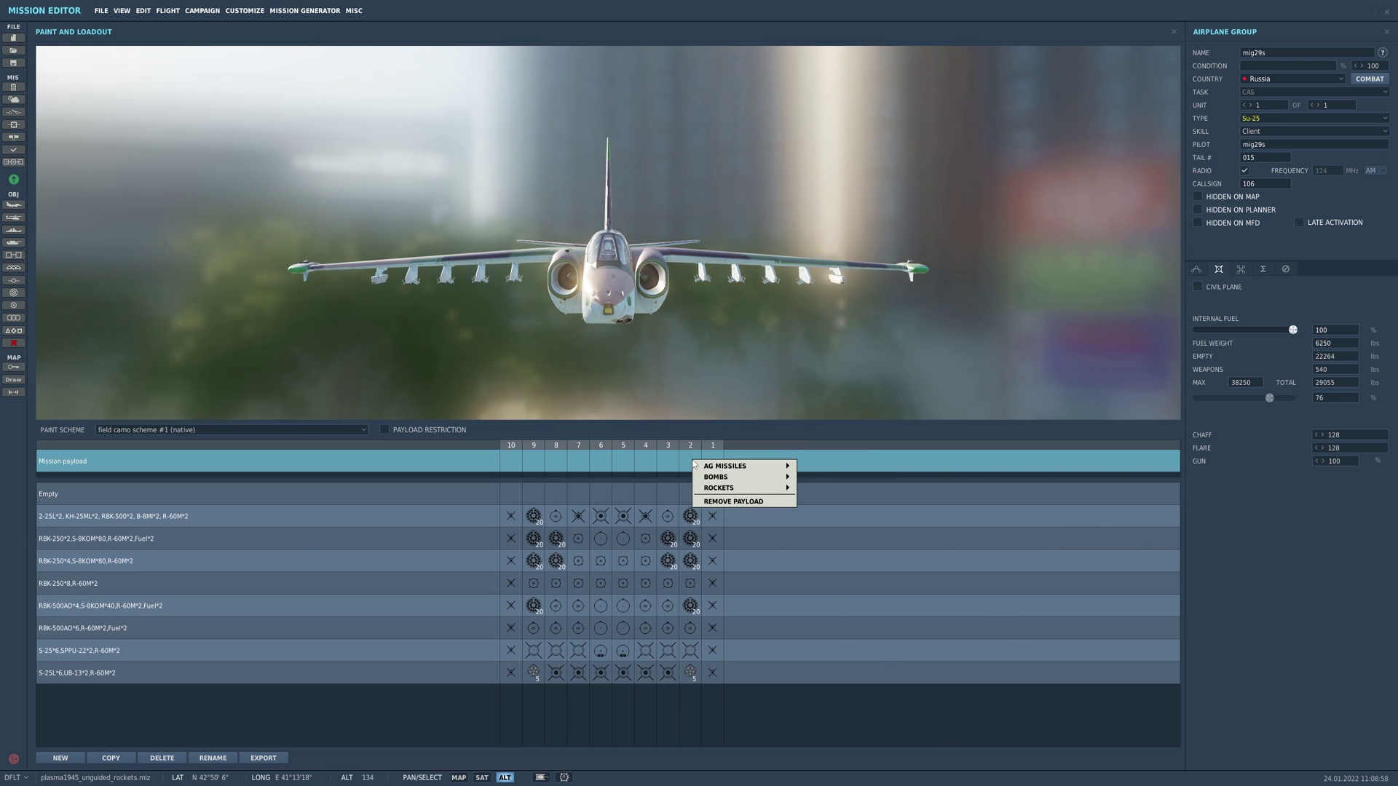
mouse_move(748, 493)
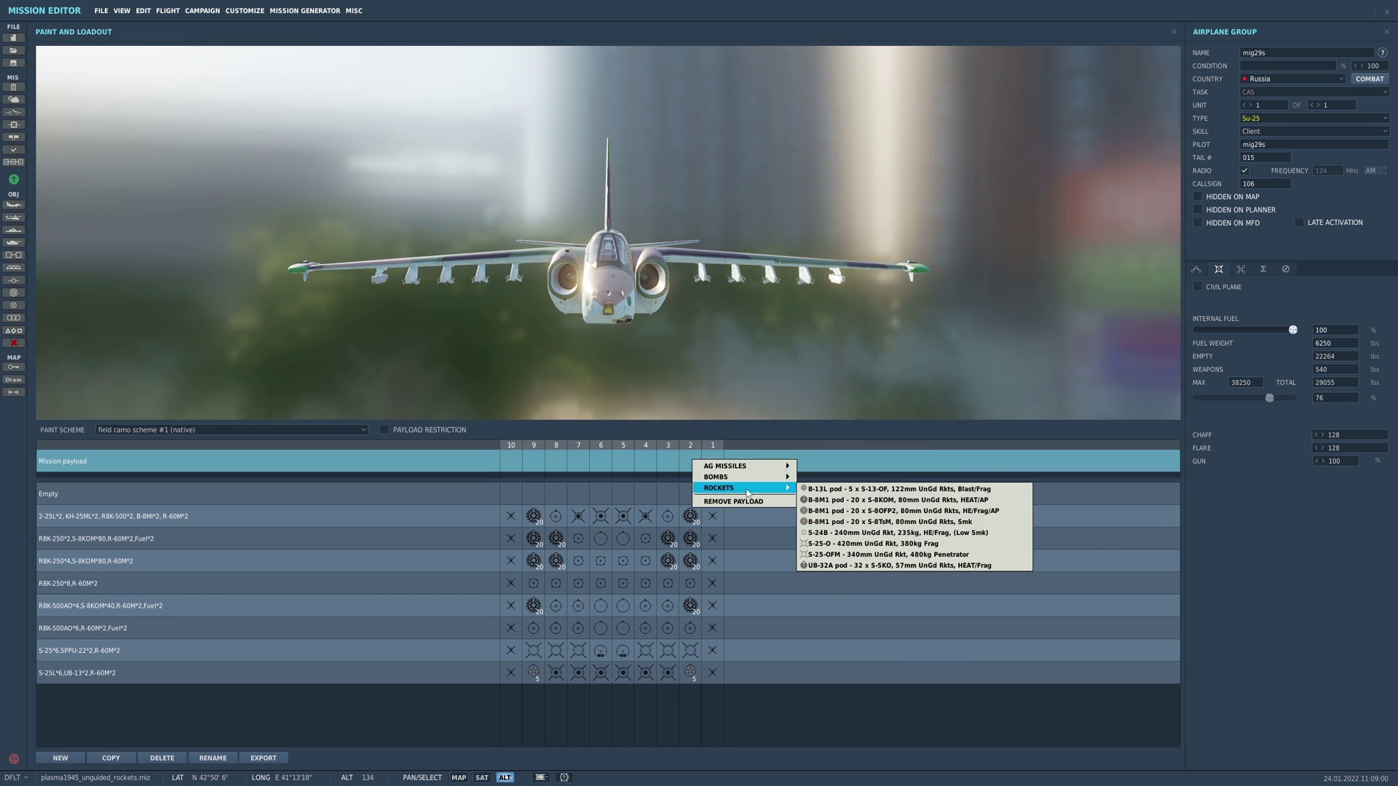
click(1027, 491)
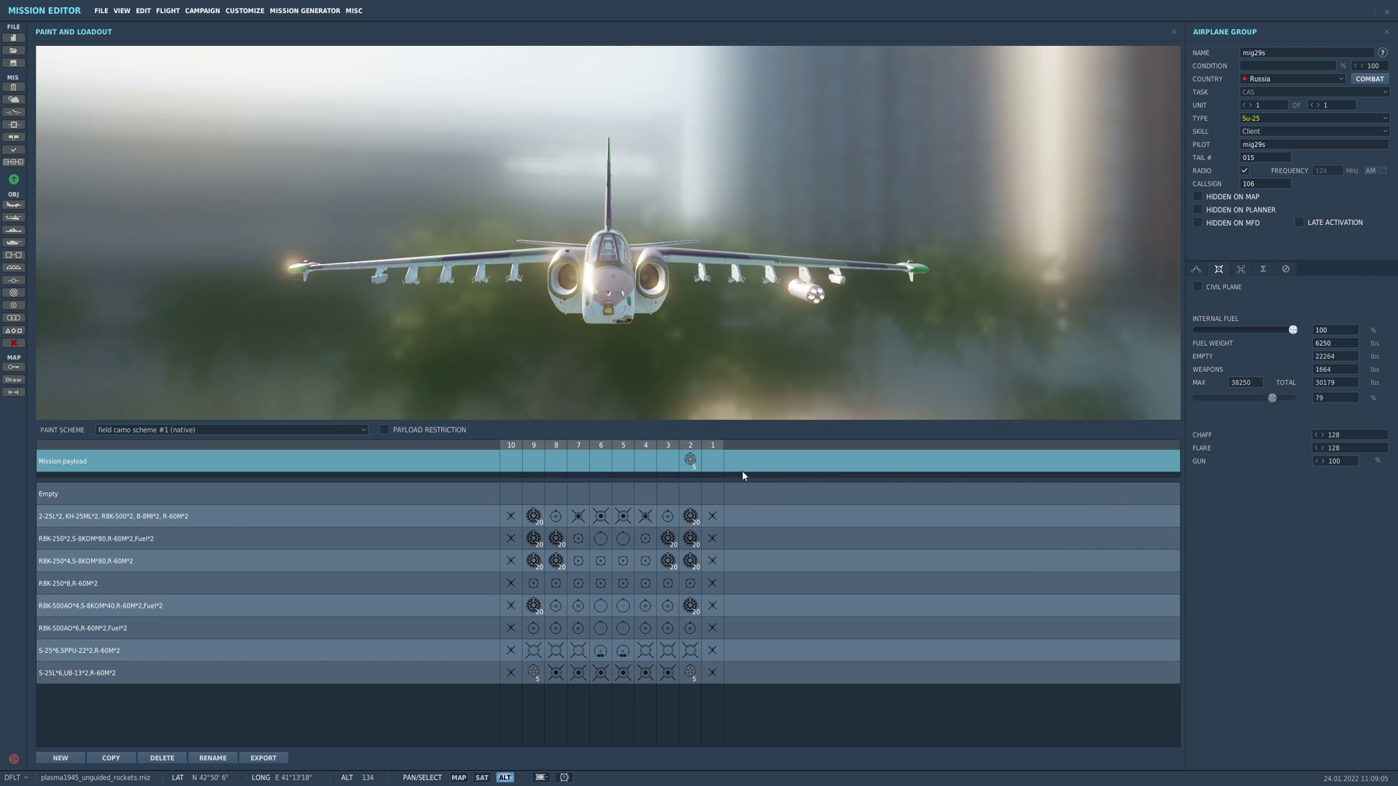
- Load B-8M1 pods on the Su-25, with 20 x S-8KOM on pylon 3 and 20 x S-8OFP2 on pylon 4
click(690, 463)
mouse_move(754, 496)
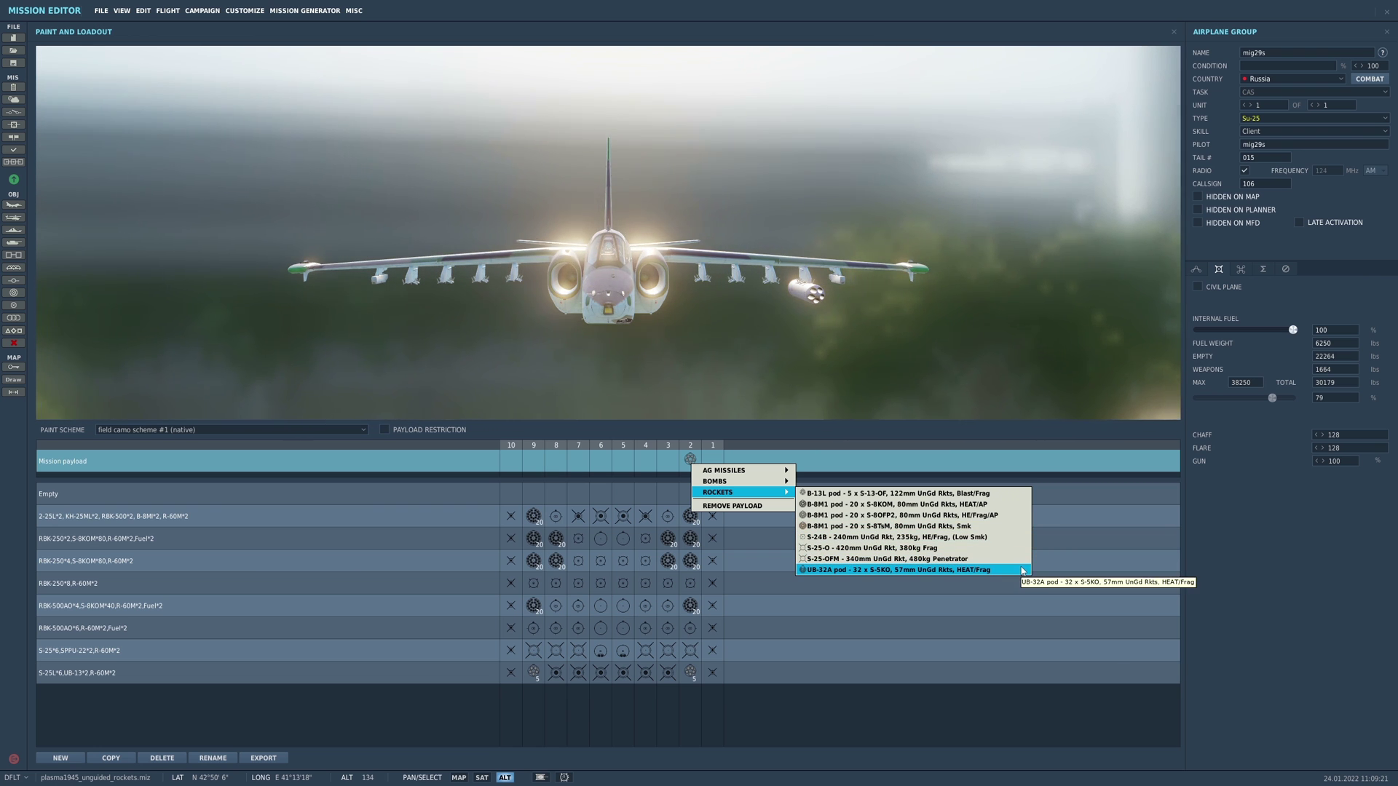
click(662, 469)
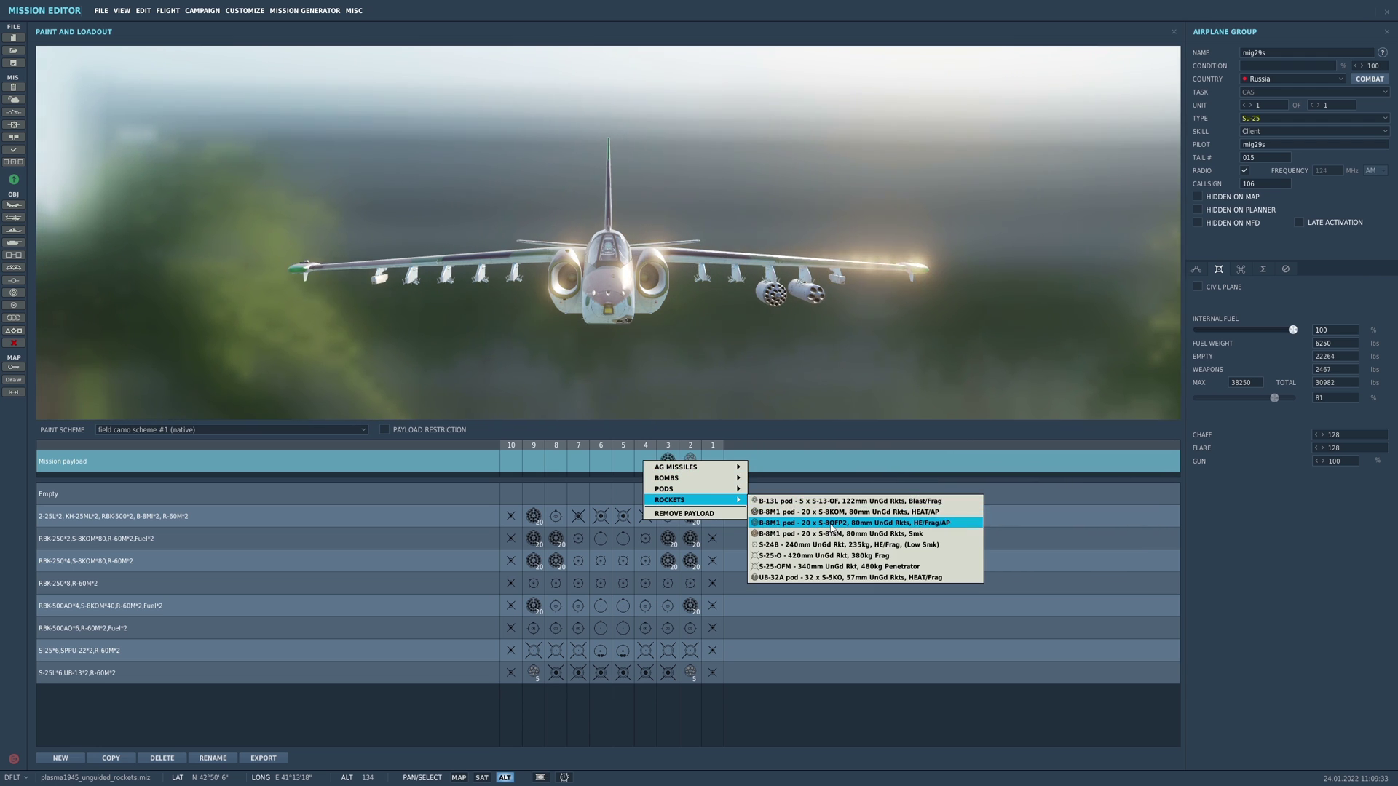
click(834, 524)
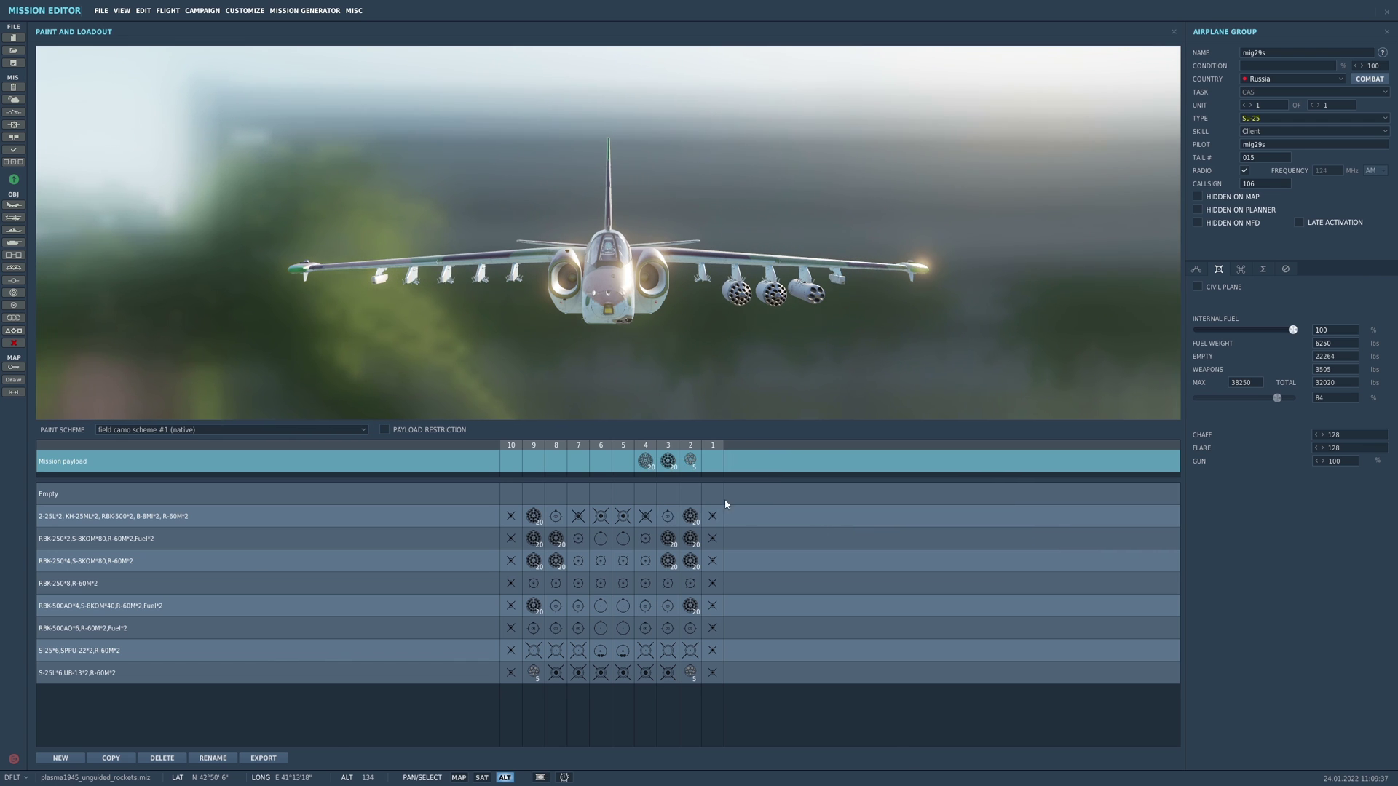
- Load the Su-25's pylon 5 with a B-8M1 pod of 20 x S-8TsM smoke rockets and pylon 6 with an S-24B rocket
click(641, 466)
mouse_move(694, 513)
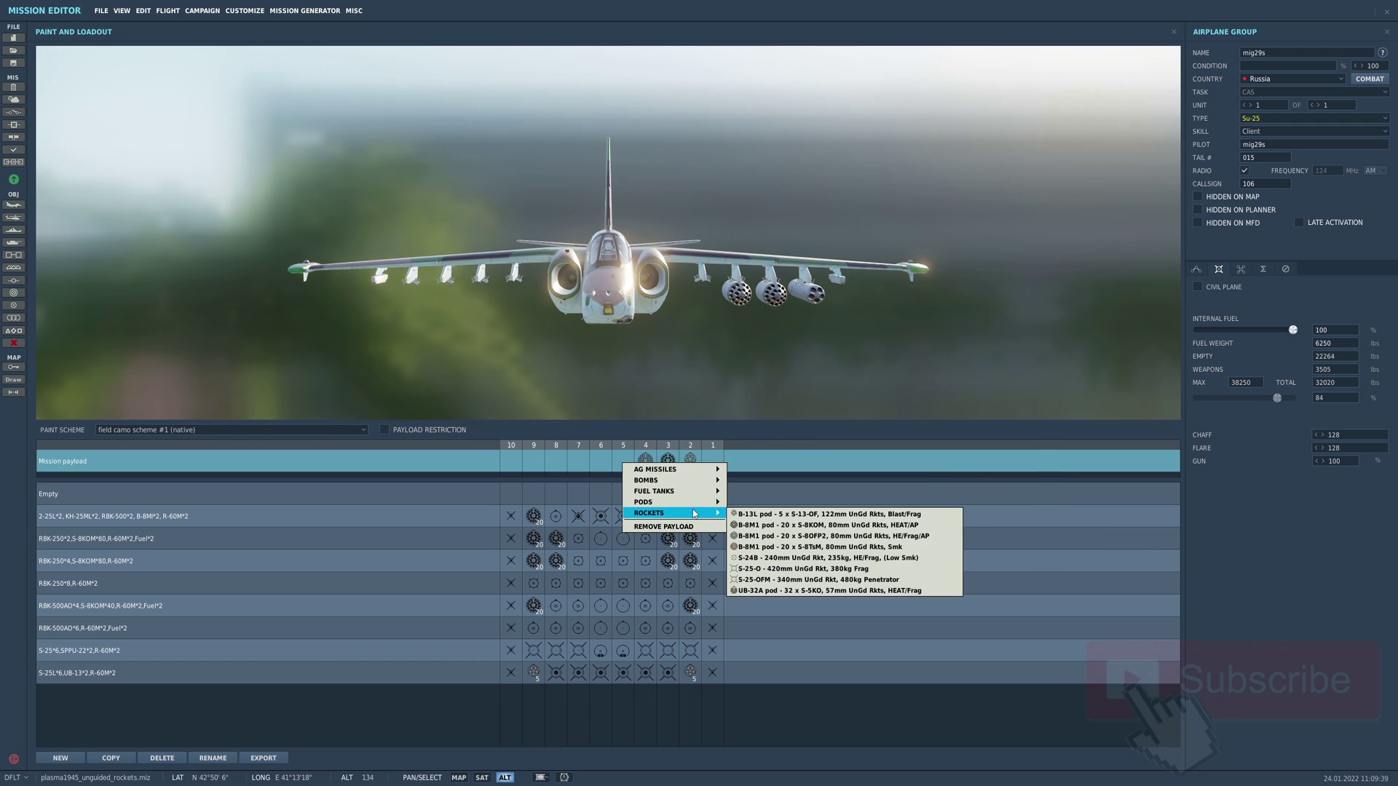
click(828, 549)
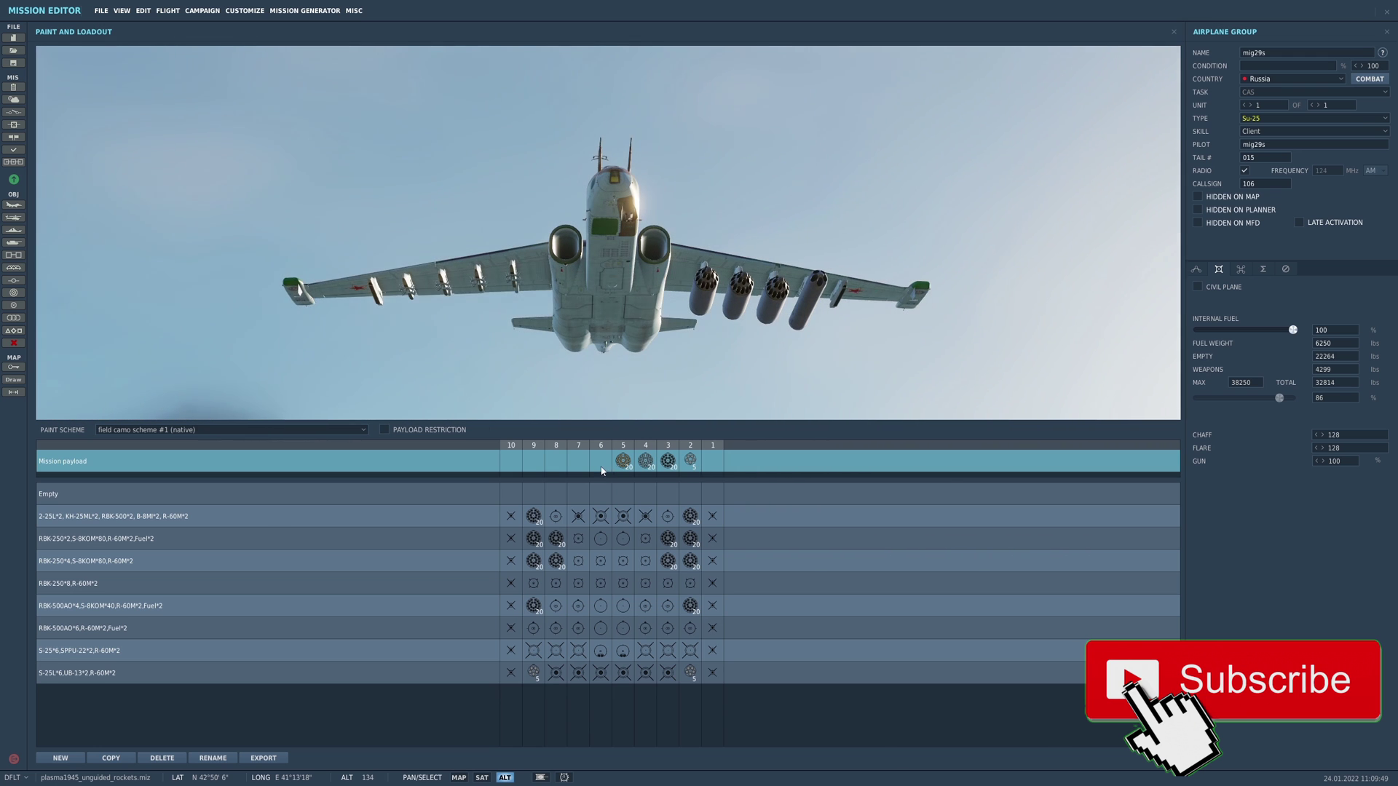
click(602, 471)
mouse_move(616, 480)
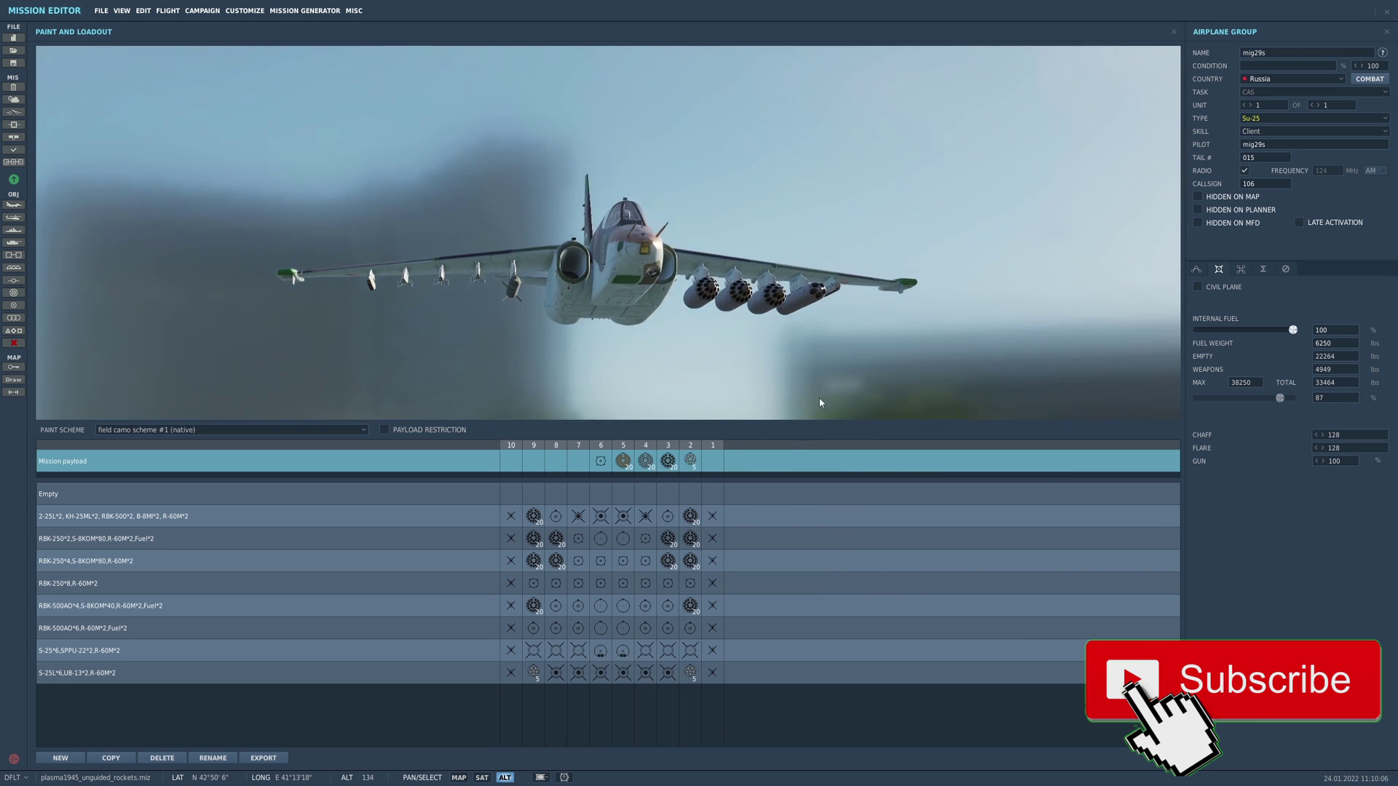
- Load an S-25-O 420mm rocket on pylon 7 and an S-25-OFM 340mm penetrator on pylon 8 of the Su-25
mouse_move(631, 504)
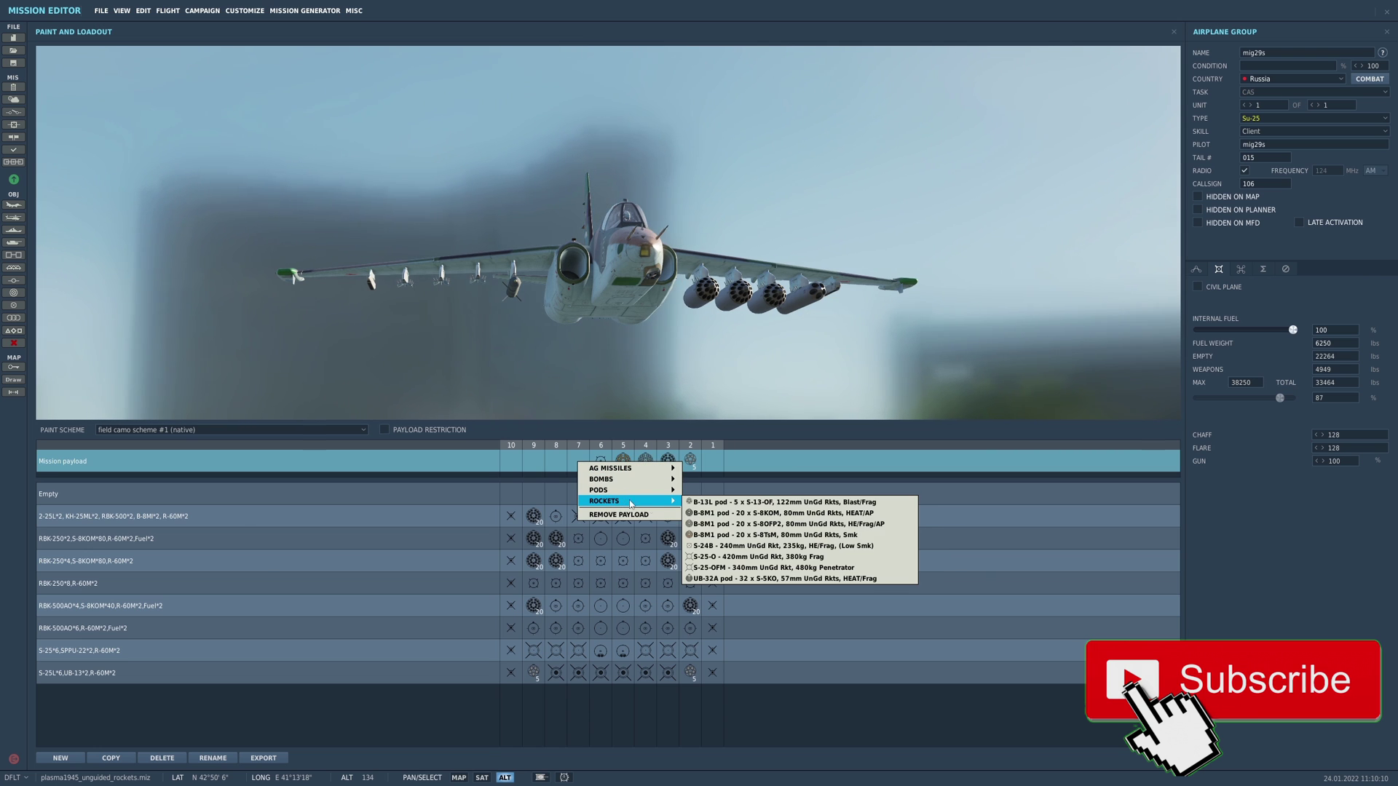
click(752, 547)
click(561, 471)
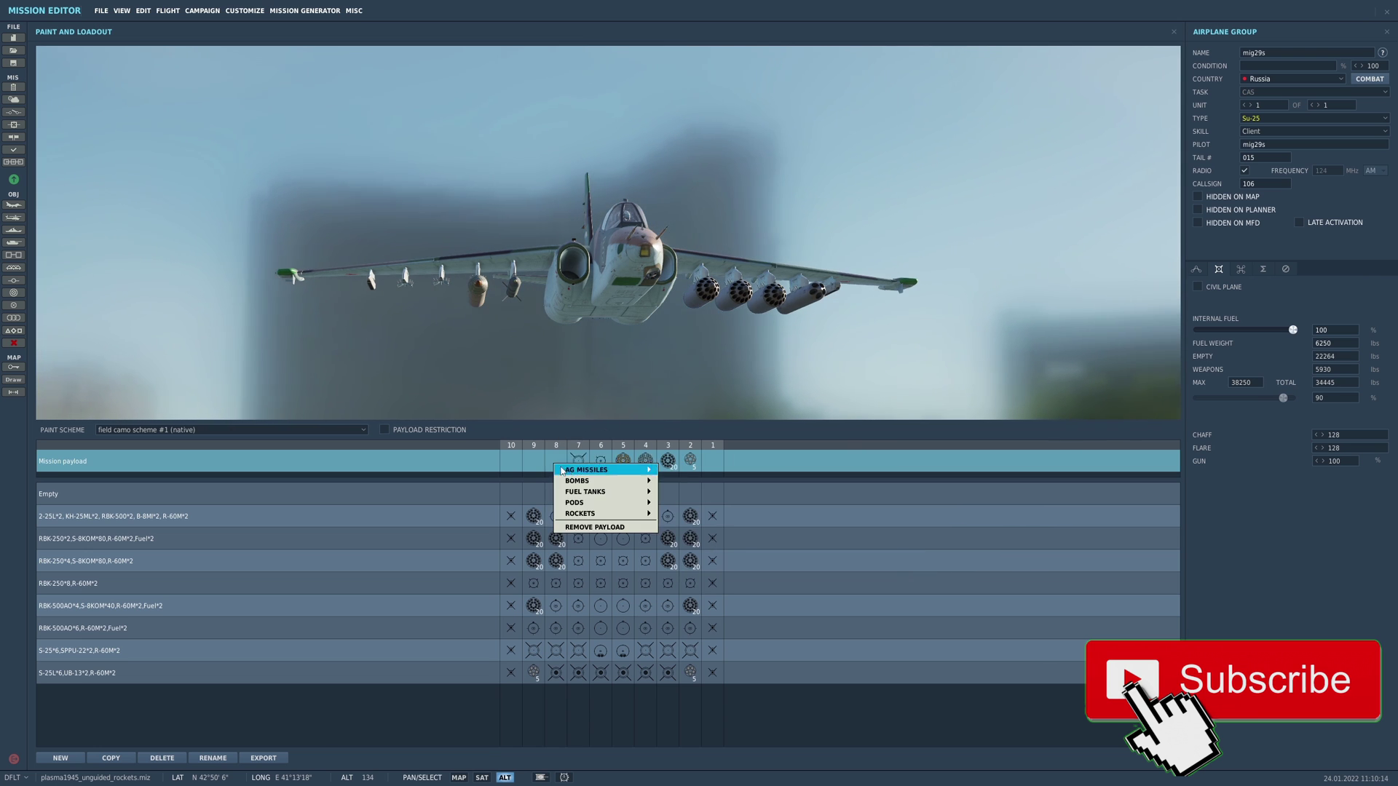
mouse_move(623, 515)
click(728, 577)
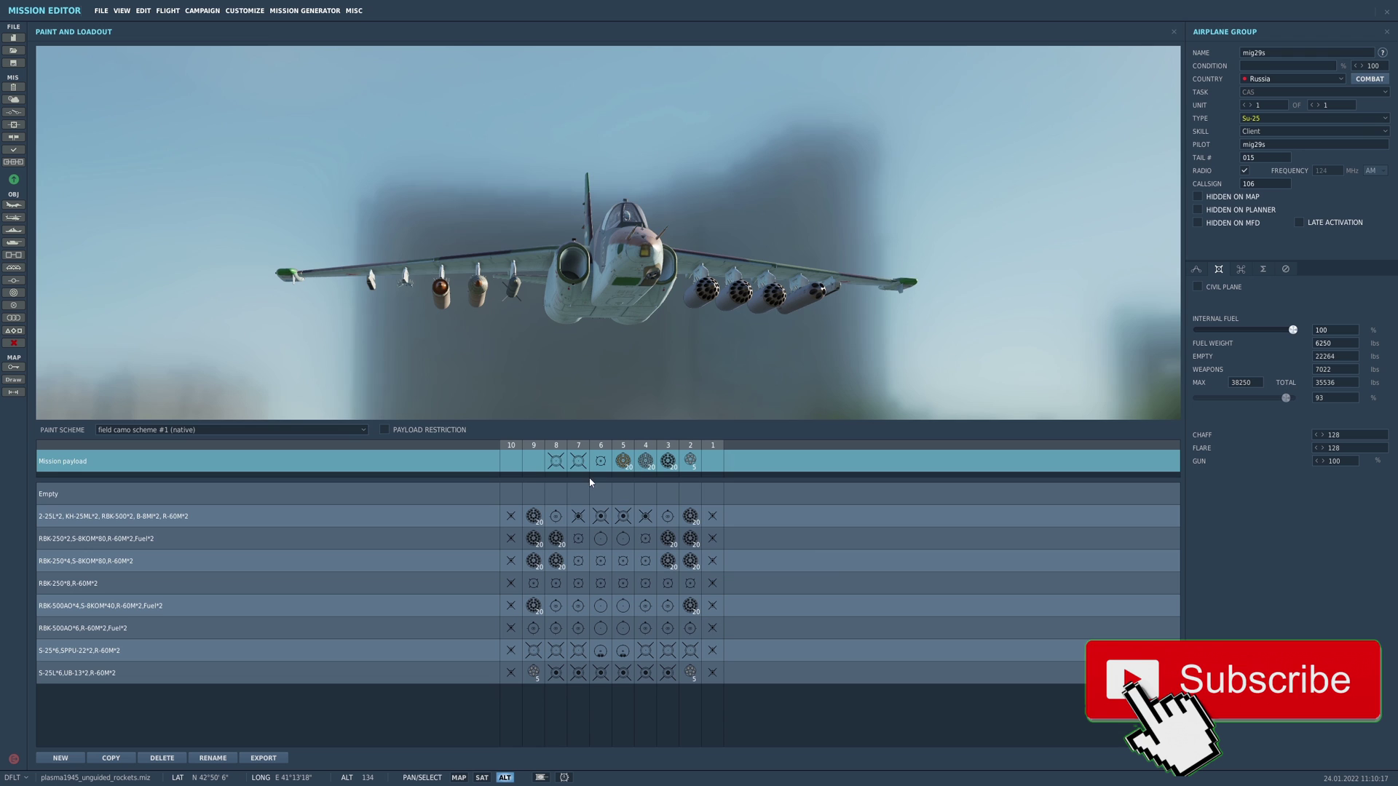
- Load a UB-32A pod with 32 x S-5KO 57mm rockets on pylon 9 of the Su-25
click(540, 466)
mouse_move(578, 493)
click(726, 567)
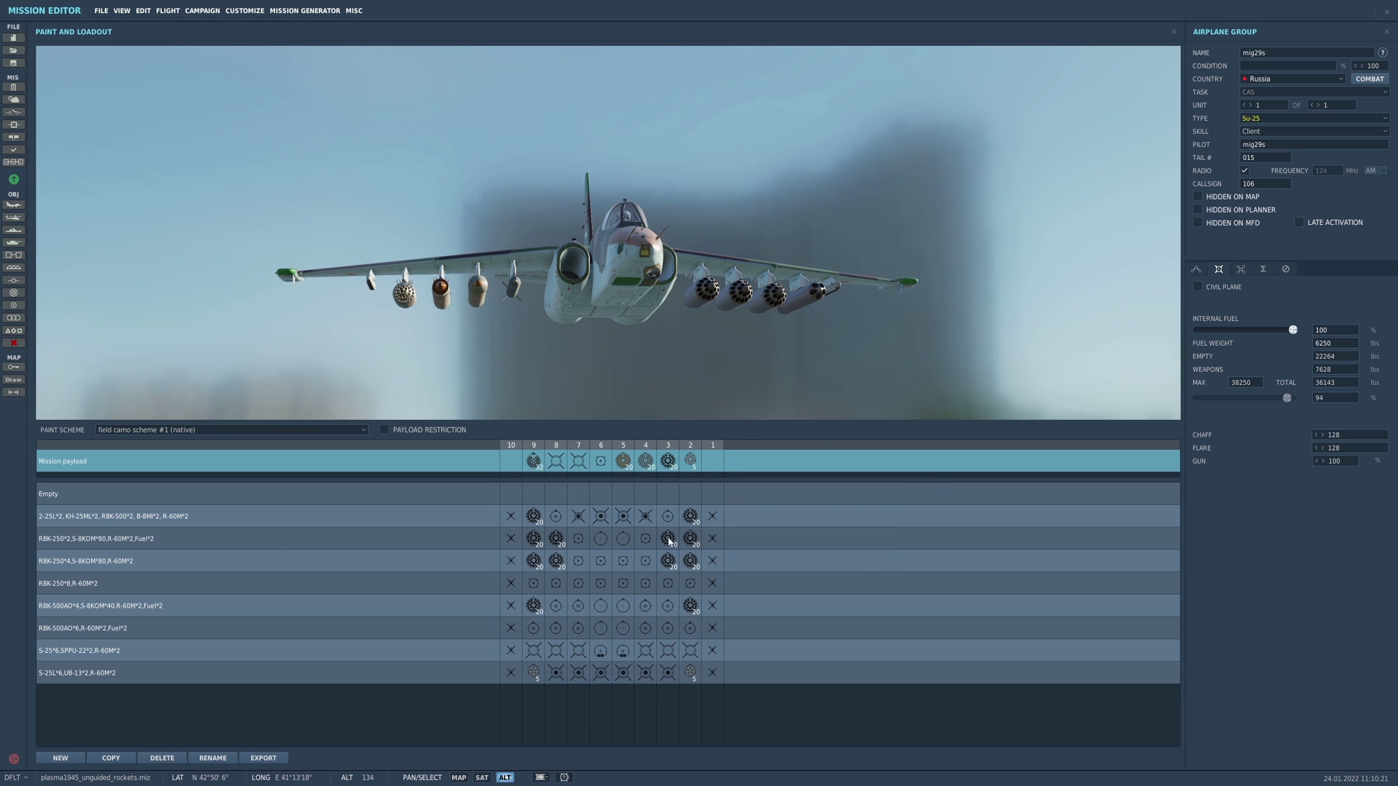
click(555, 452)
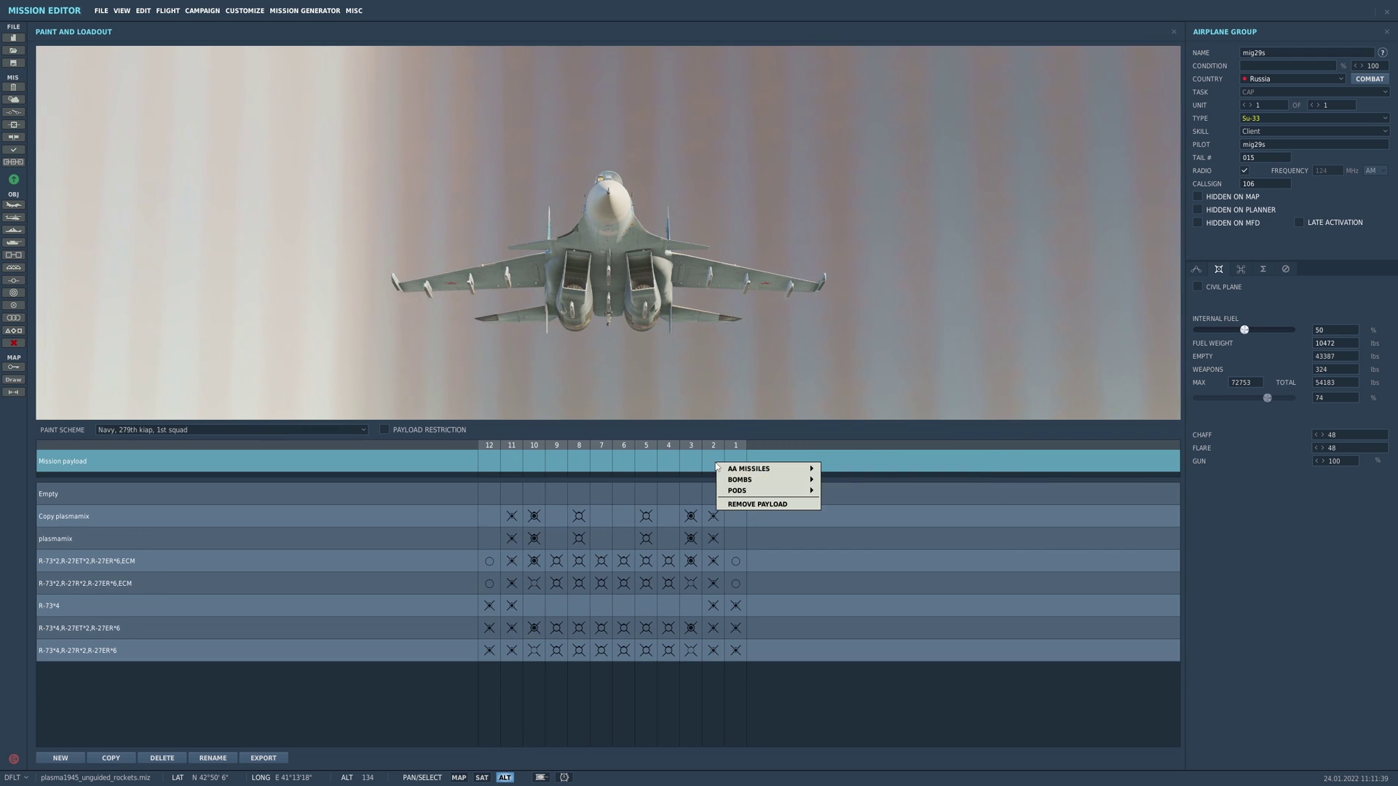
- Load the Su-33's pylon 3 with 2 x B-13L pods of S-13-OF rockets and pylon 4 with a B-8M1 pod of 20 x S-8KOM
mouse_move(747, 502)
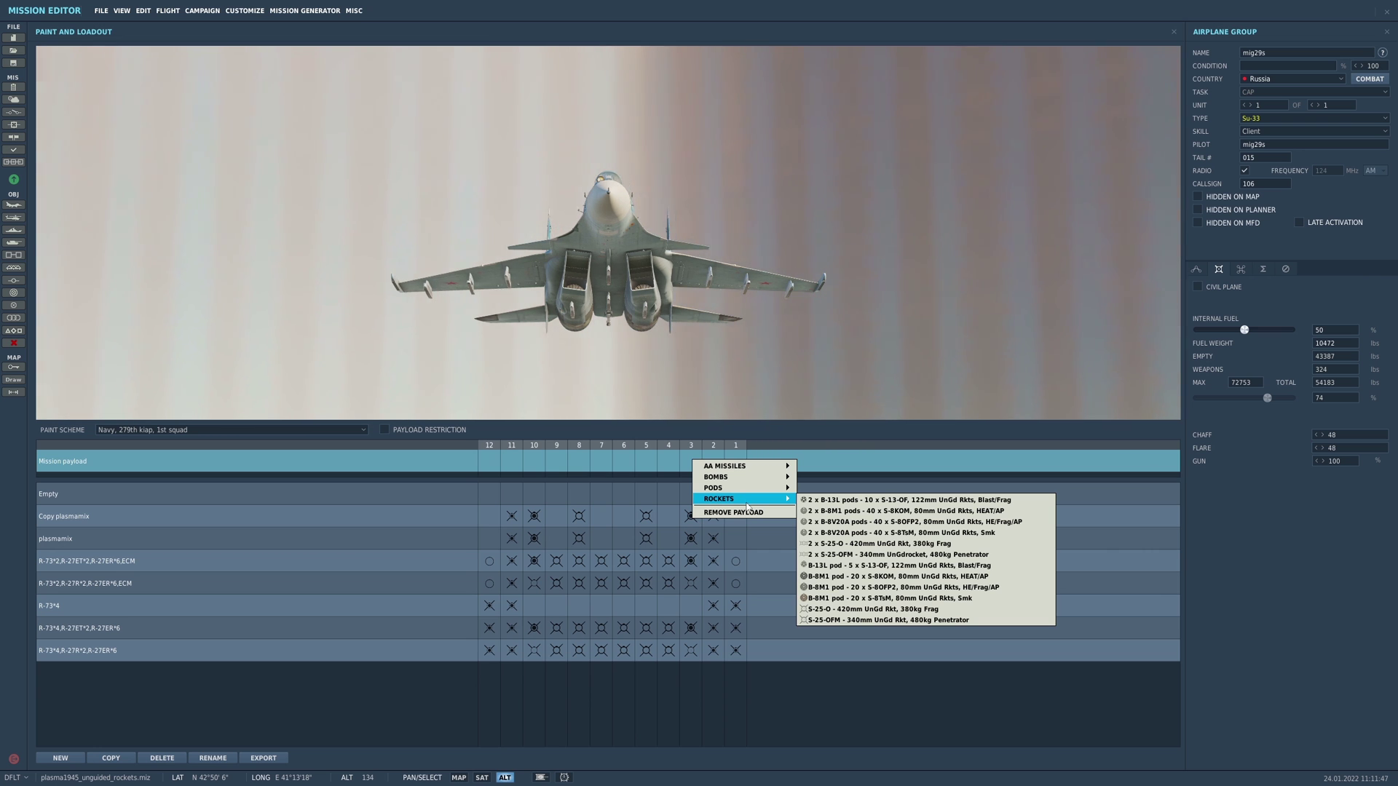
click(820, 502)
click(673, 463)
mouse_move(720, 502)
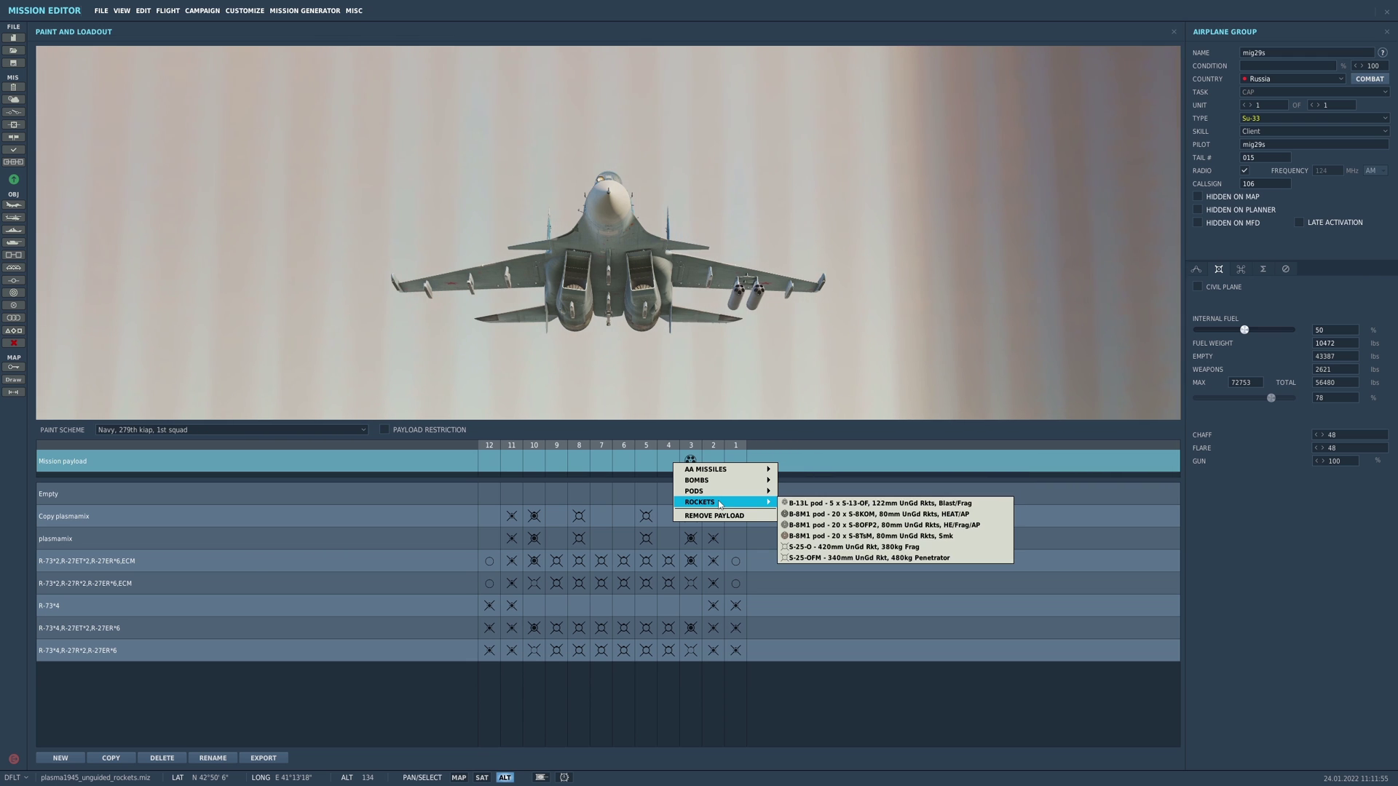
click(797, 514)
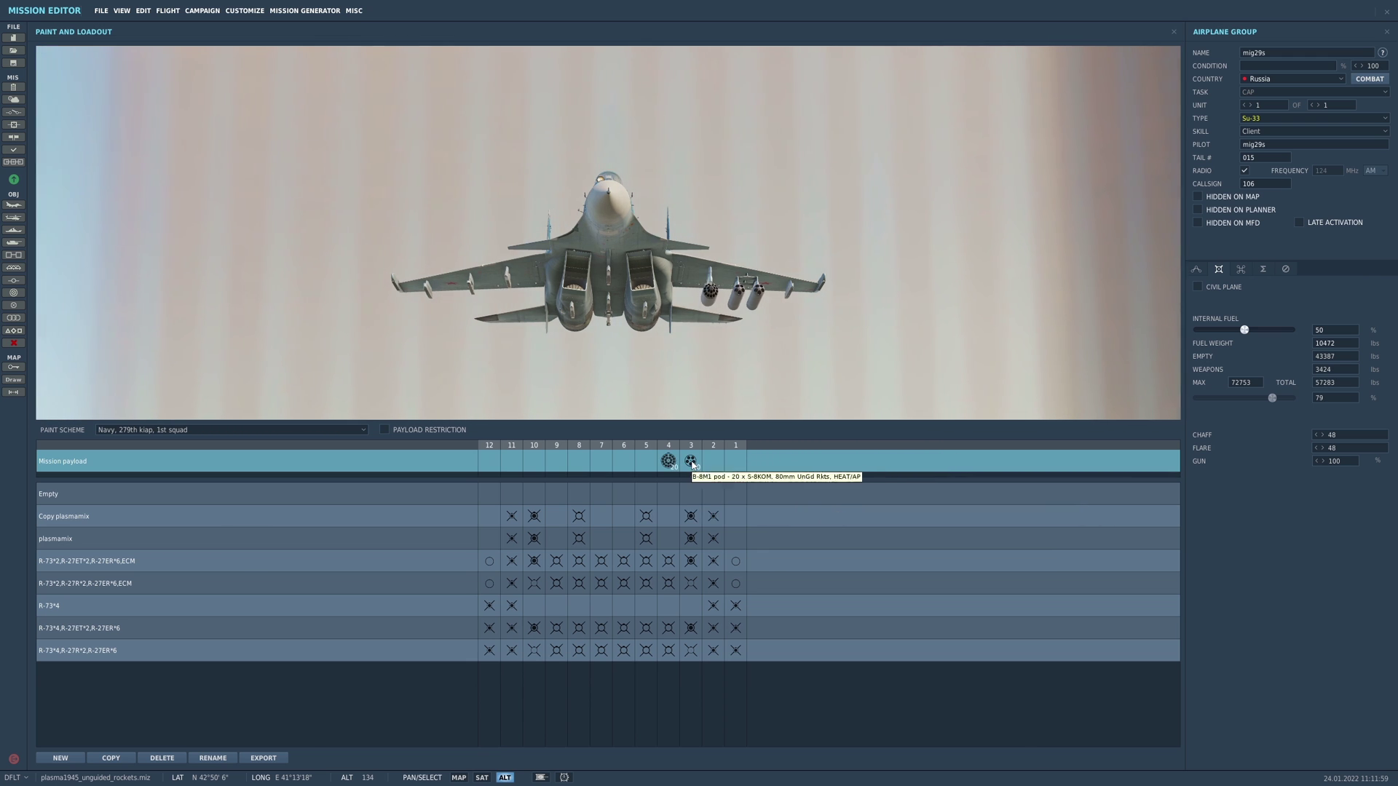
- Load the Su-33's pylon 9 with a B-8M1 pod of 20 x S-8OFP2 and pylon 10 with an S-25-OFM rocket
click(652, 465)
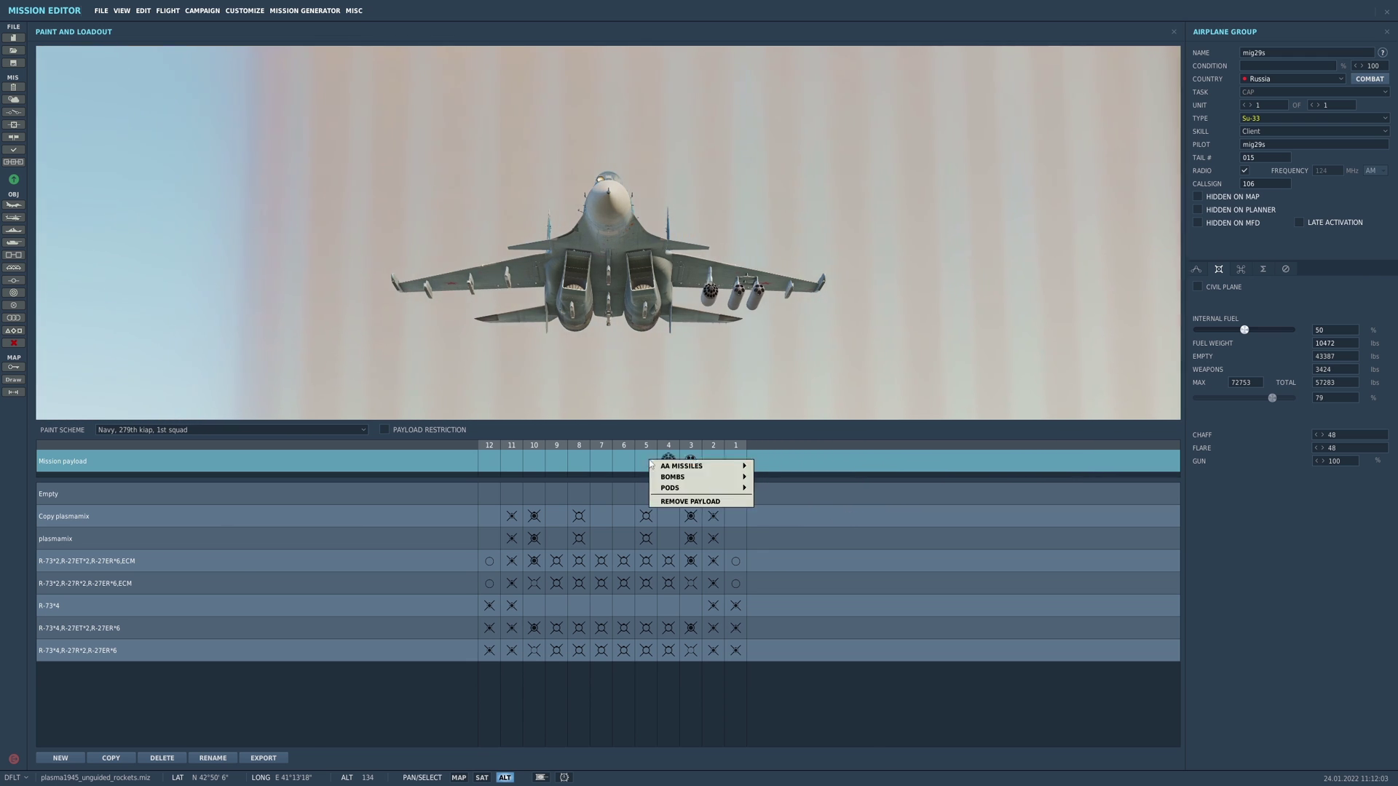
click(624, 464)
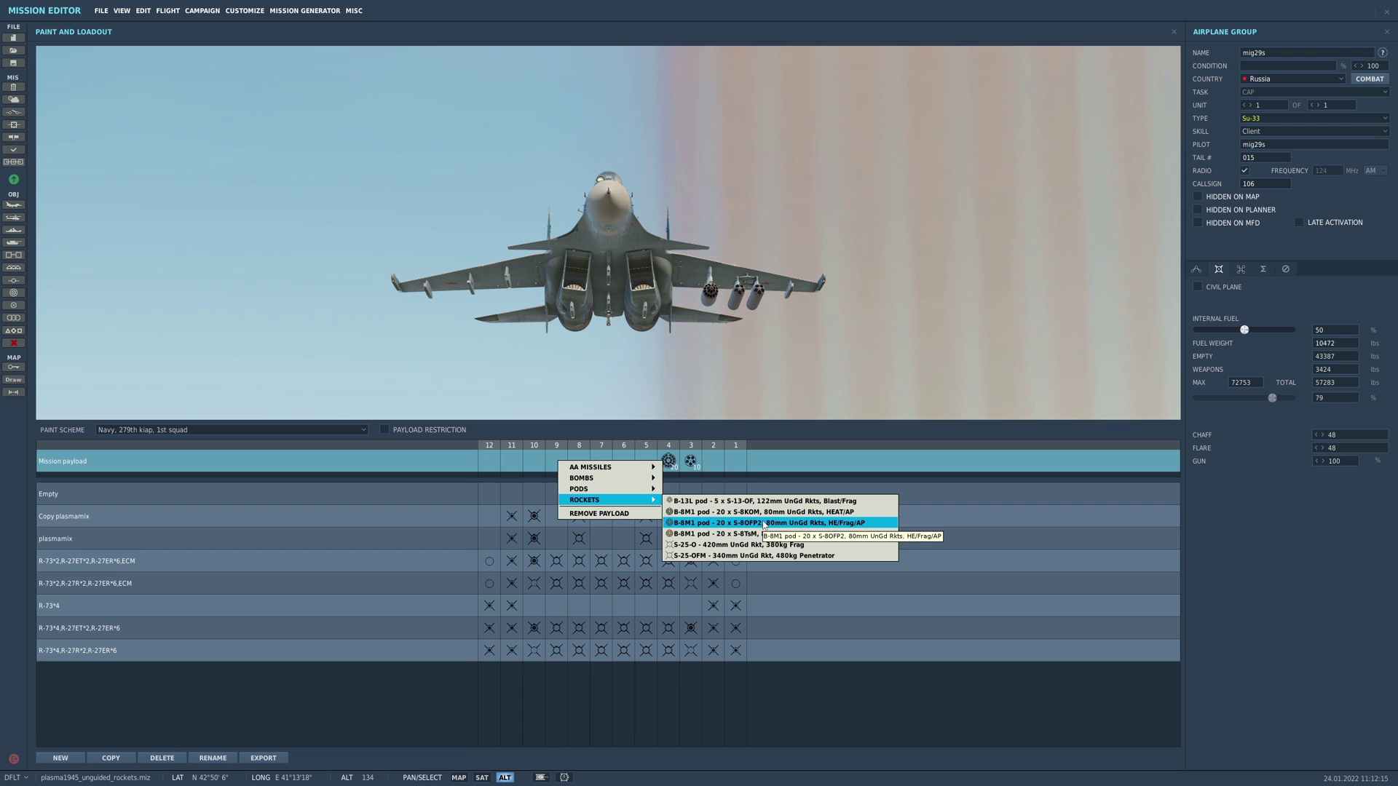
click(766, 523)
right_click(534, 462)
mouse_move(590, 501)
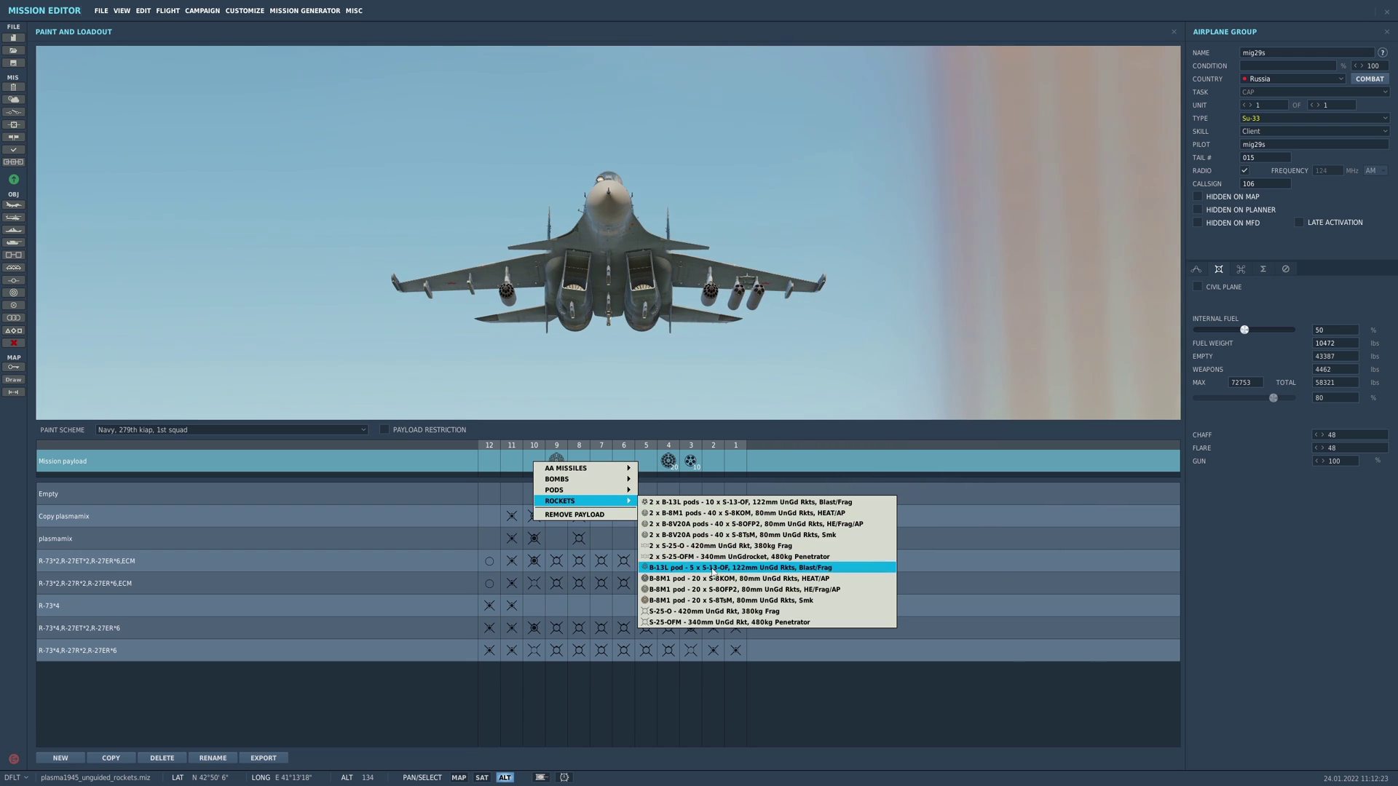
click(838, 624)
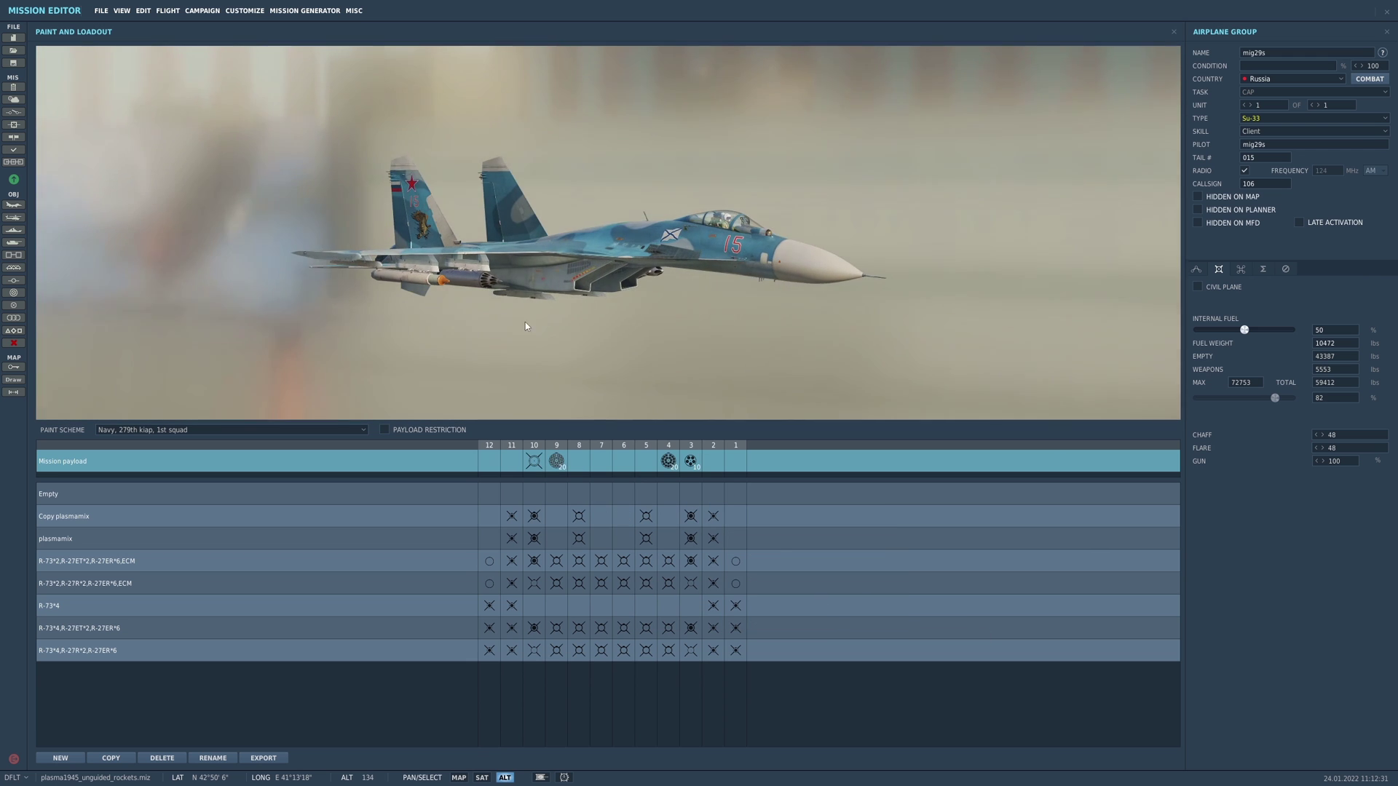
- Check the Su-33's options on pylons 11 and 9, and load pylon 10 with 2 x S-25-OFM 340mm penetrator rockets
right_click(515, 465)
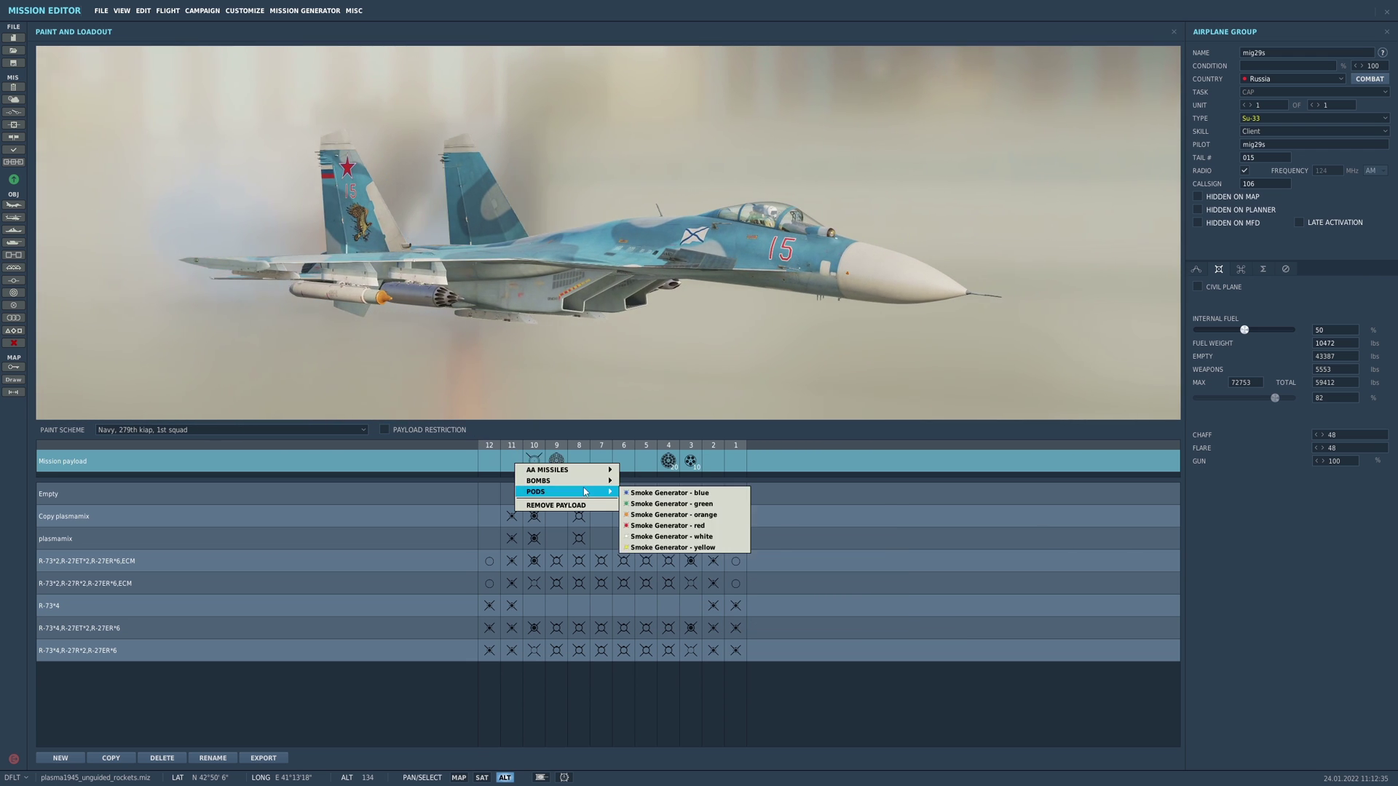
right_click(556, 461)
mouse_move(599, 497)
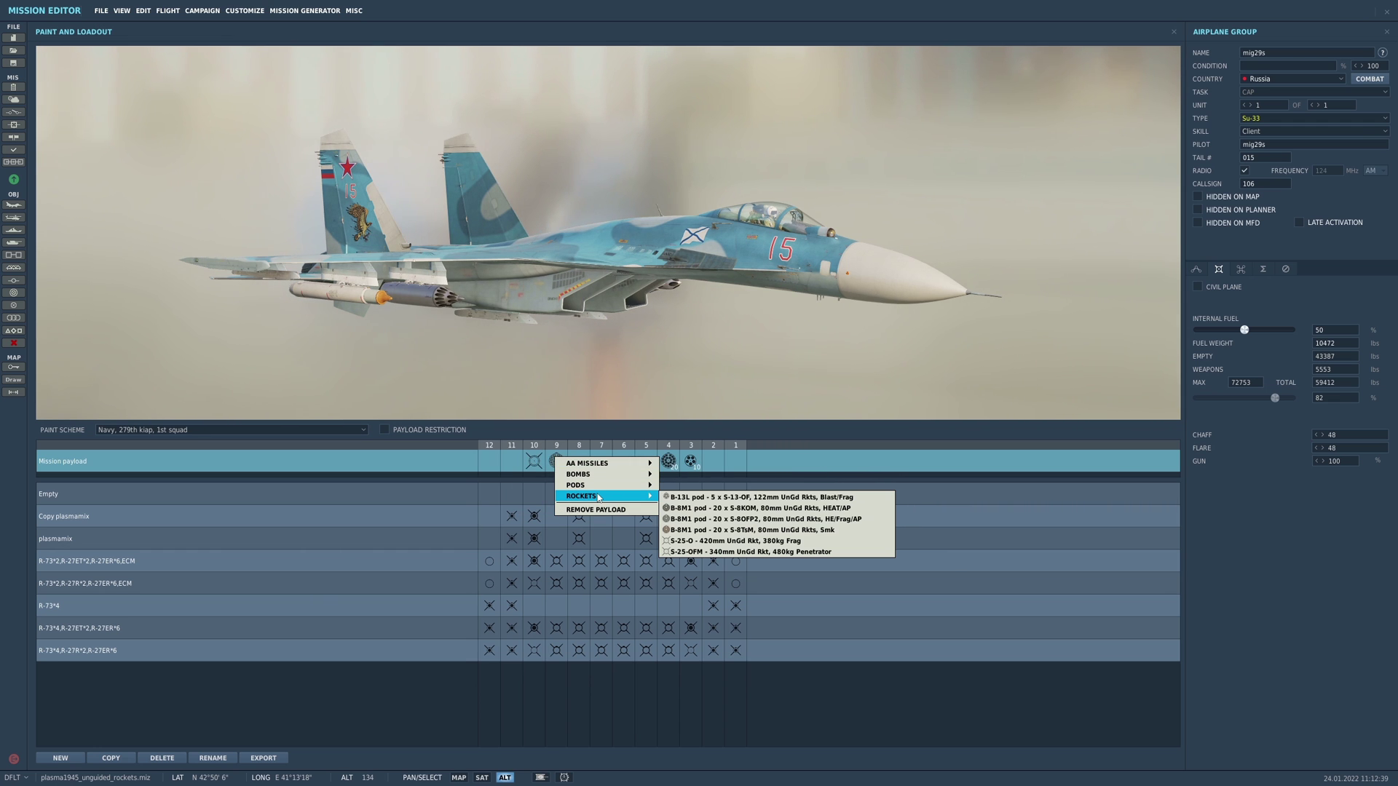
right_click(536, 465)
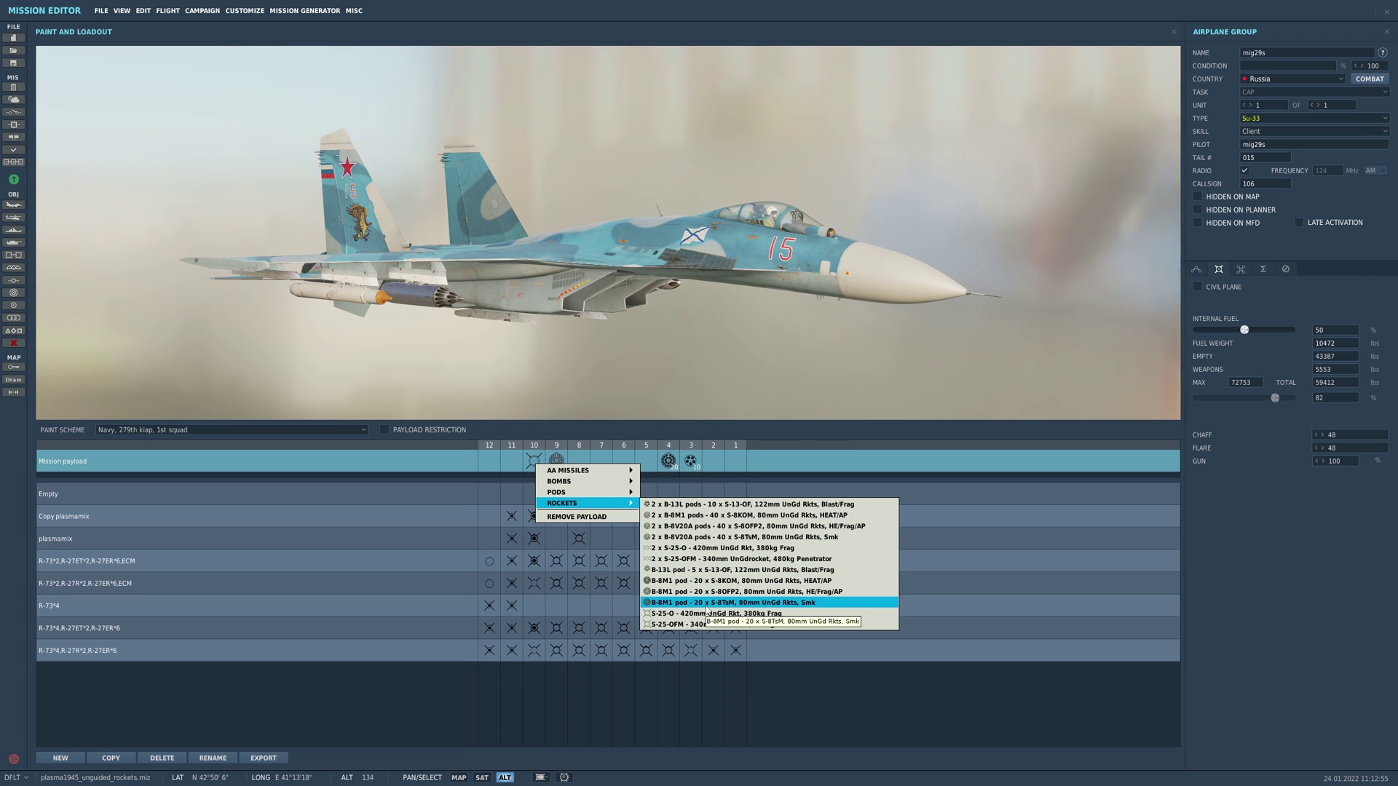
click(703, 559)
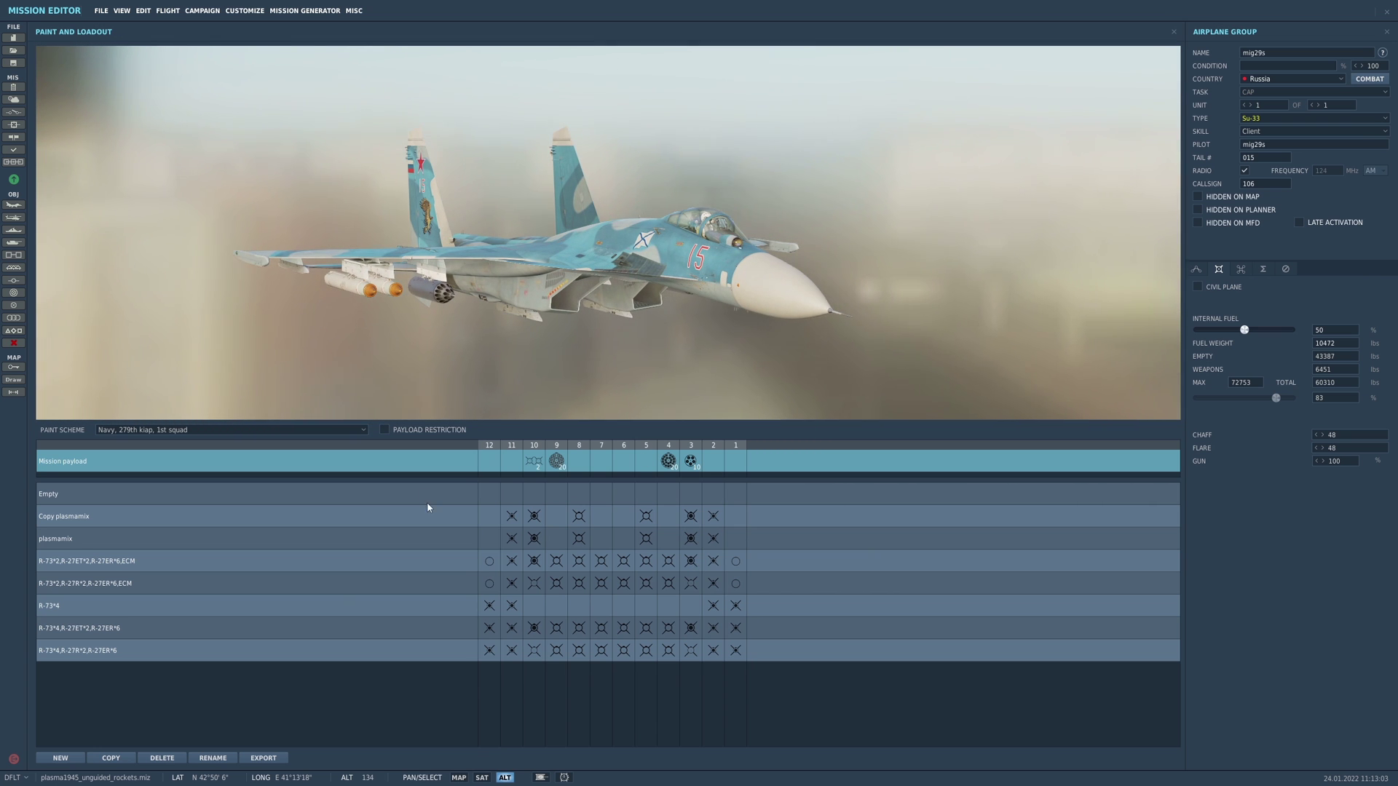
- Load the Su-33's pylon 9 with an S-25-OFM rocket and replace it with a B-8M1 pod of 20 x S-8TsM smoke rockets
click(557, 461)
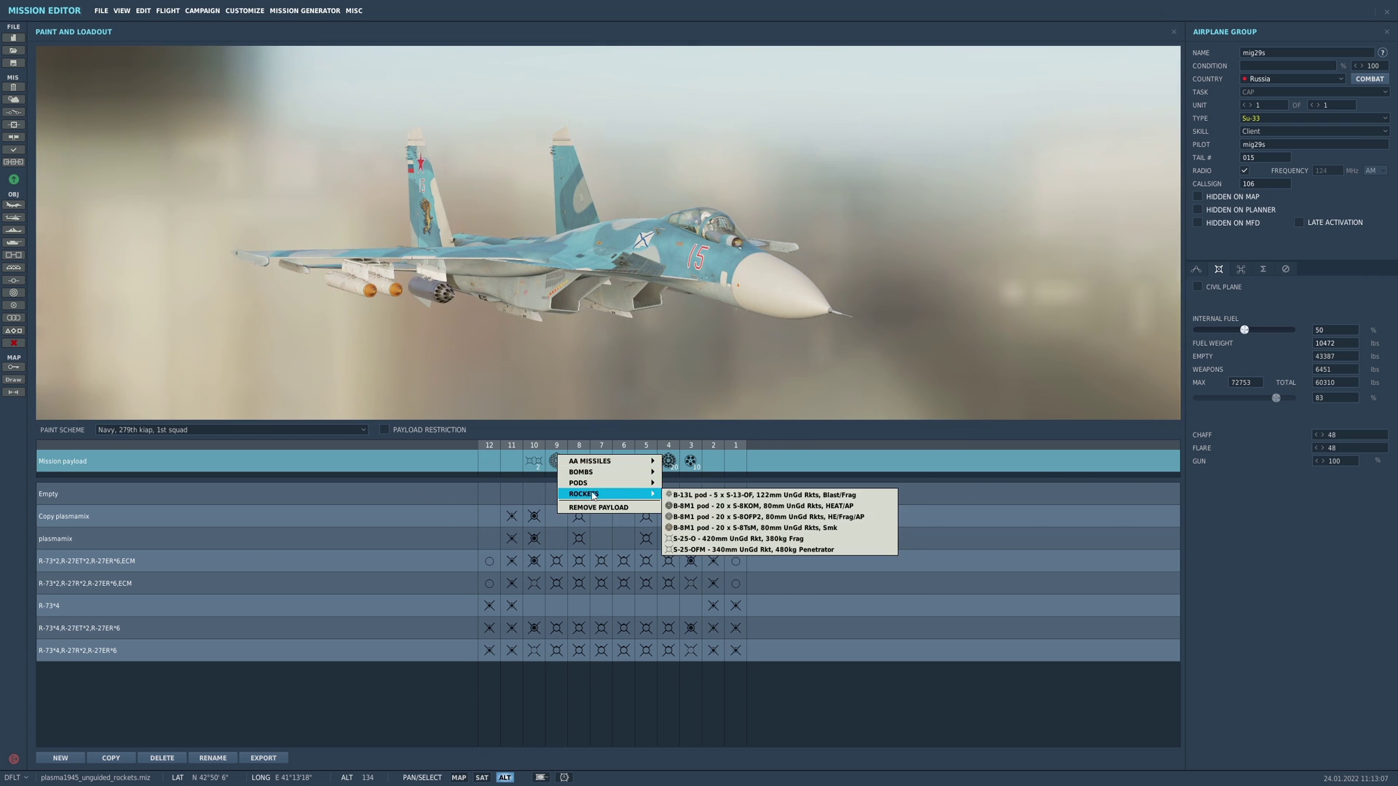
click(728, 551)
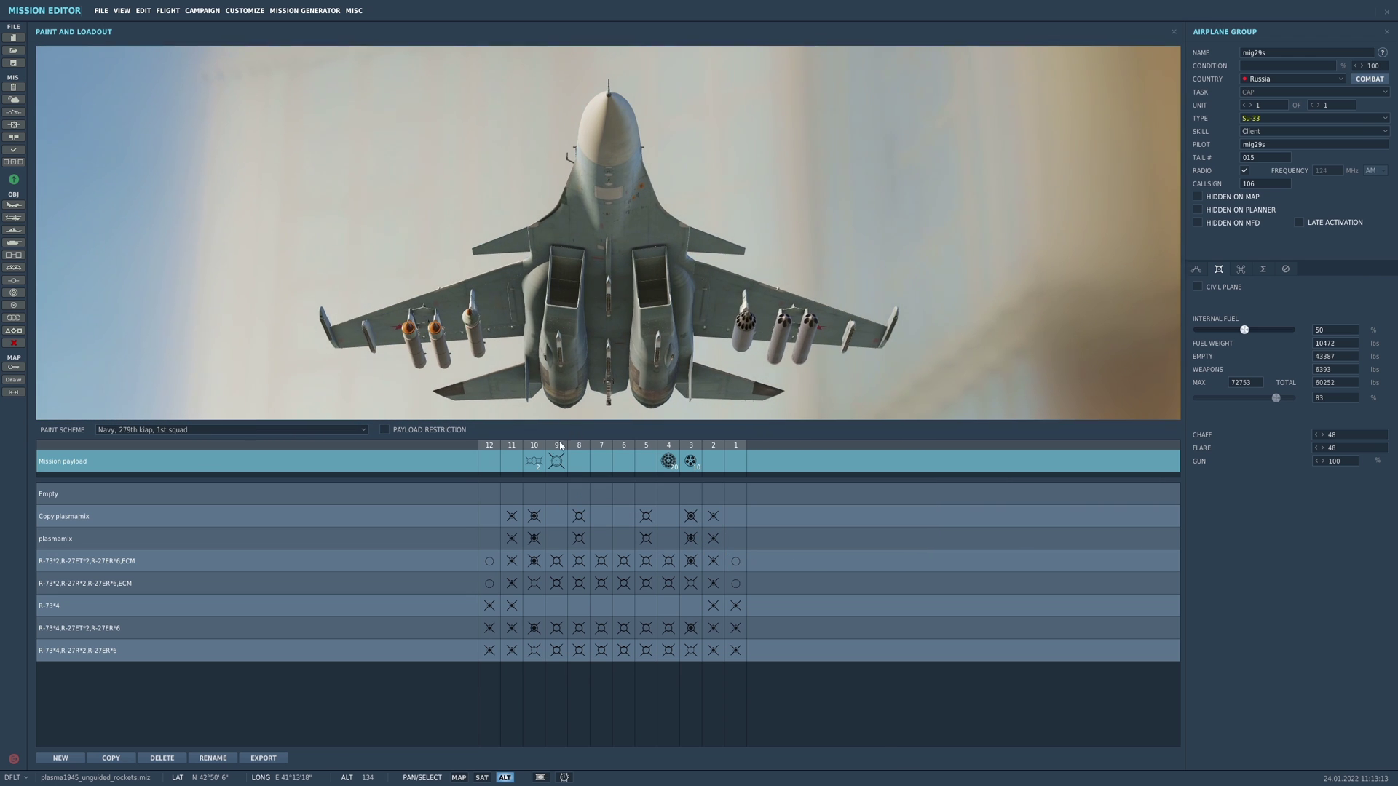
click(557, 461)
mouse_move(596, 492)
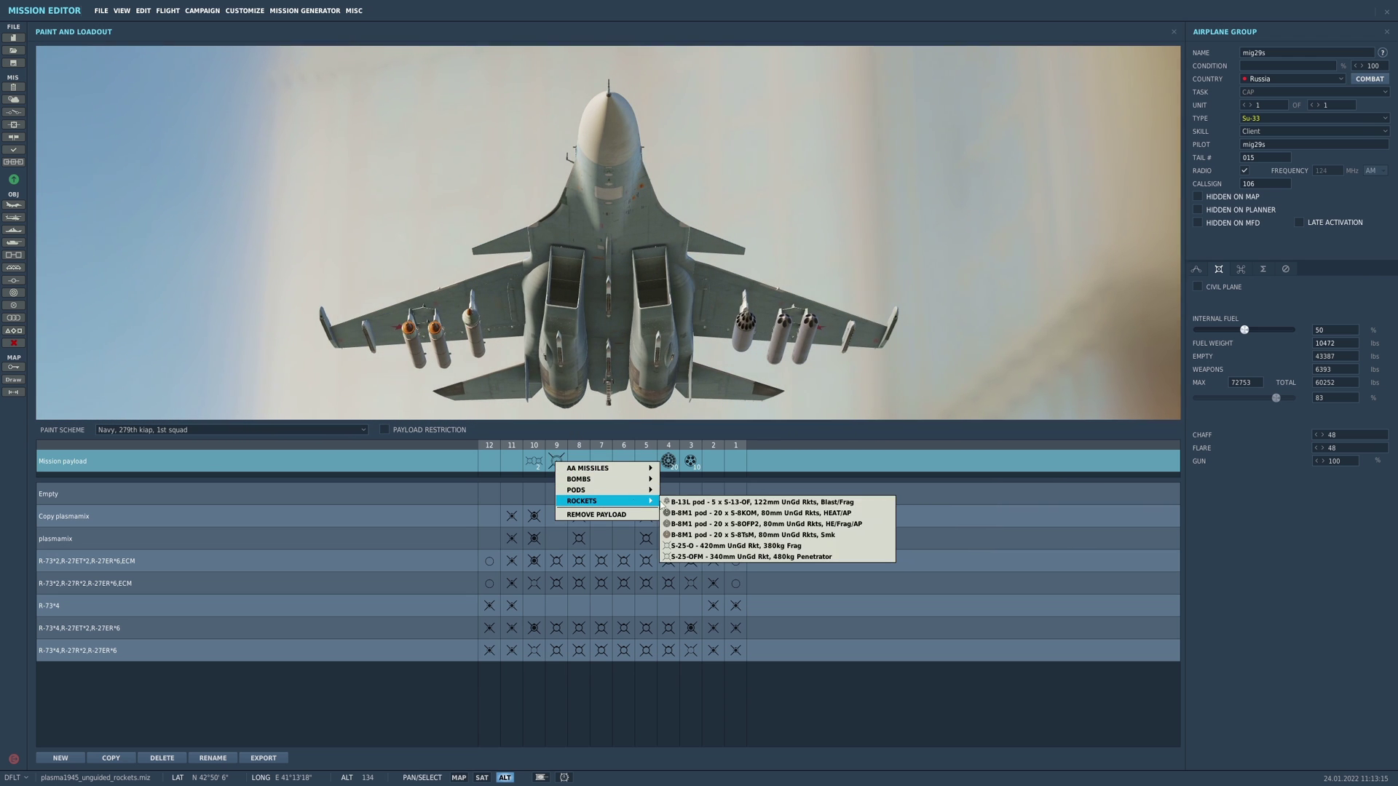
click(728, 532)
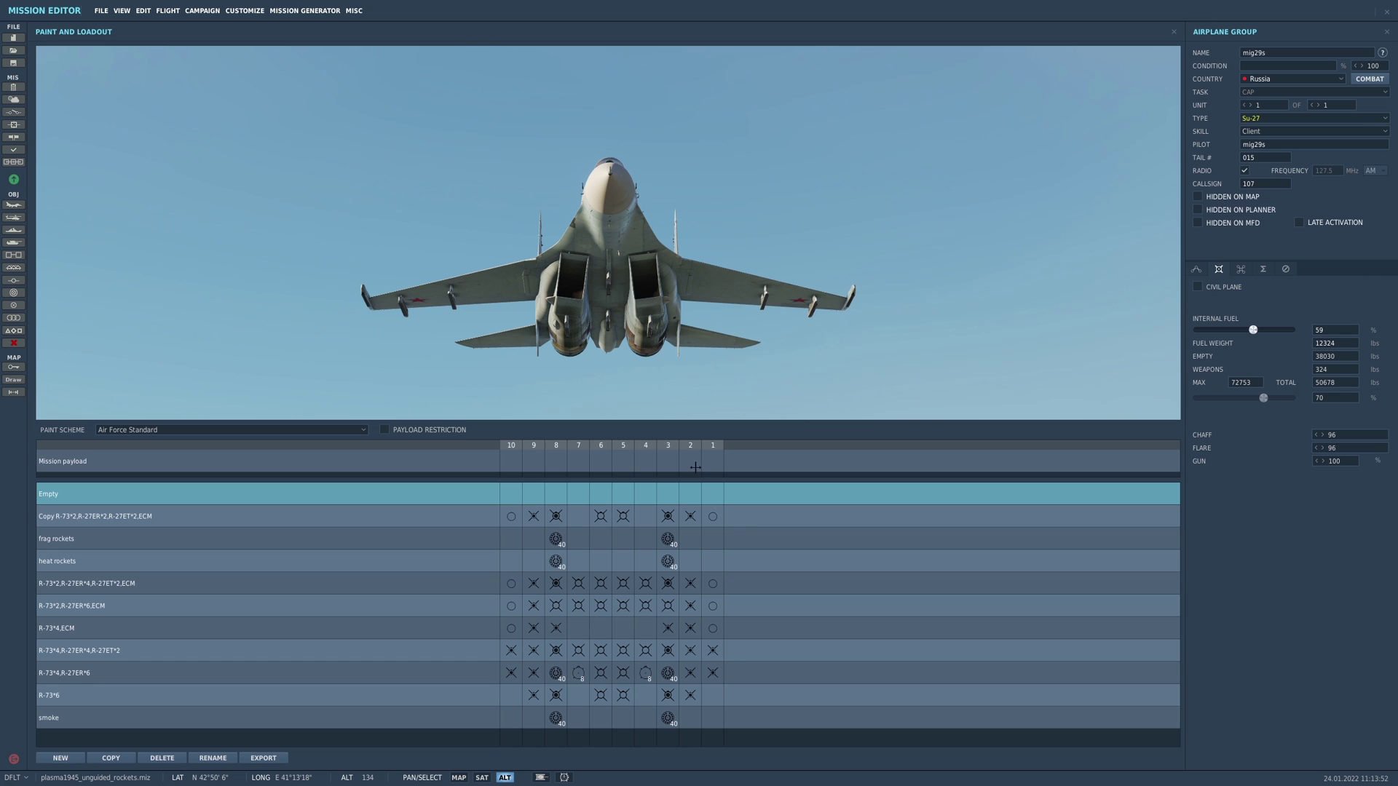
- Check the outer pylon options of the Su-27 and load a single S-25-OFM 340mm penetrator rocket on pylon 3
click(713, 467)
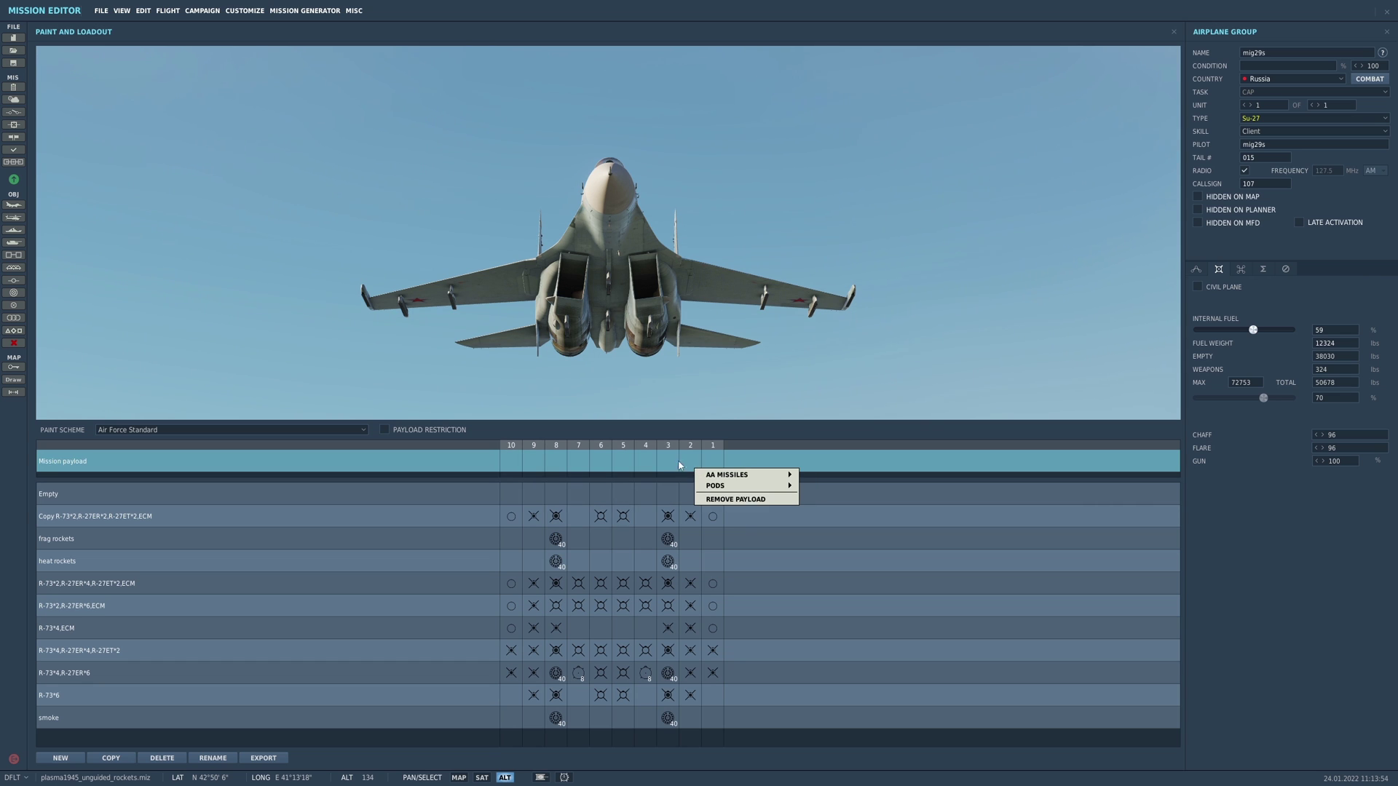
mouse_move(706, 493)
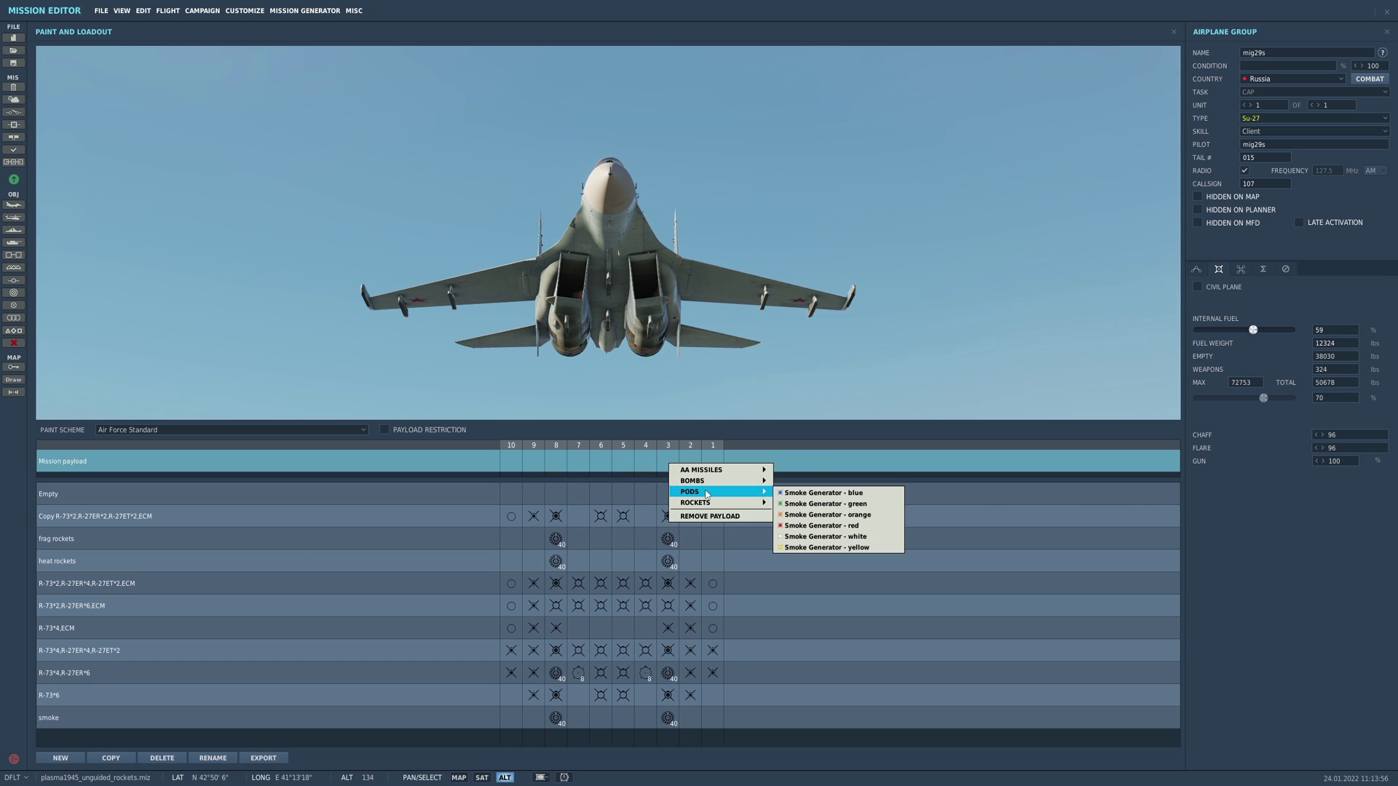
click(650, 465)
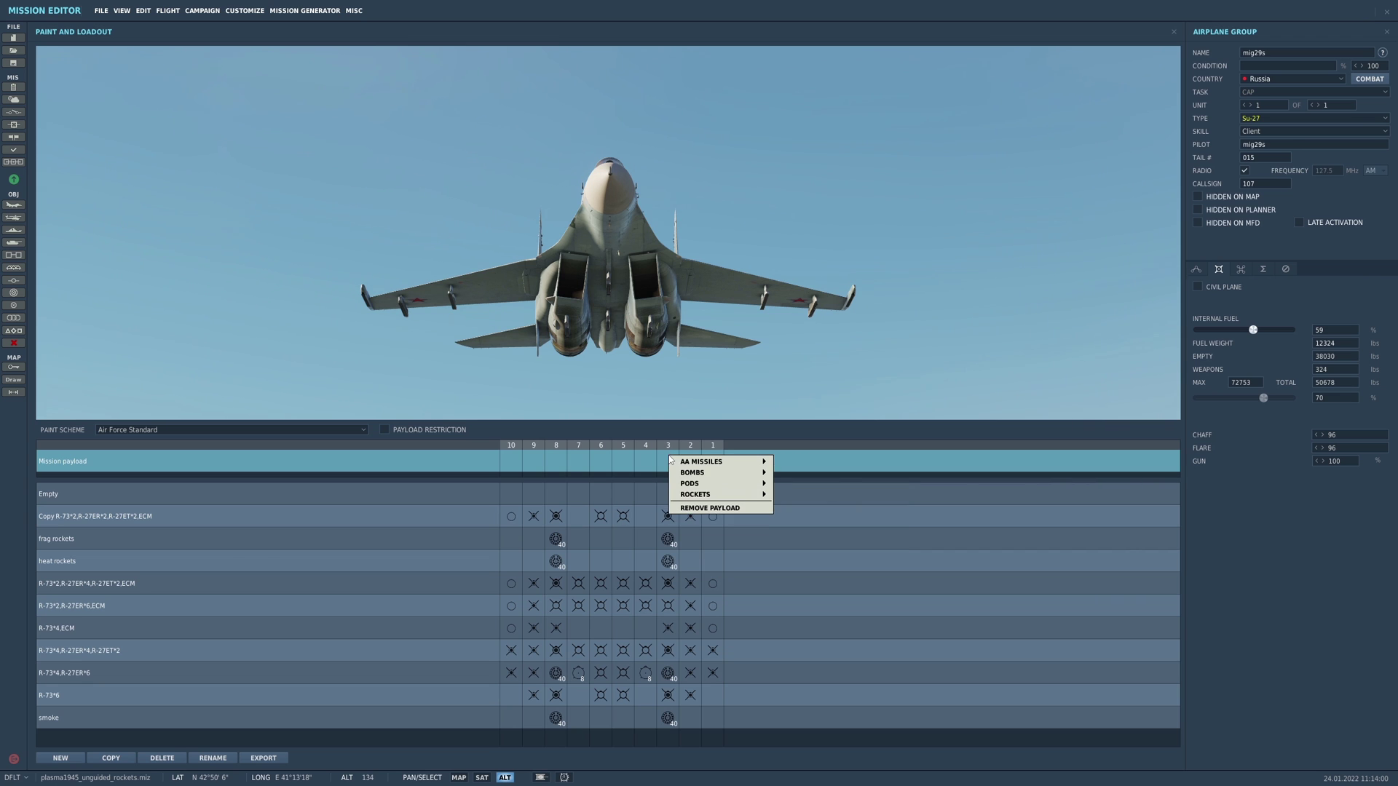
mouse_move(716, 501)
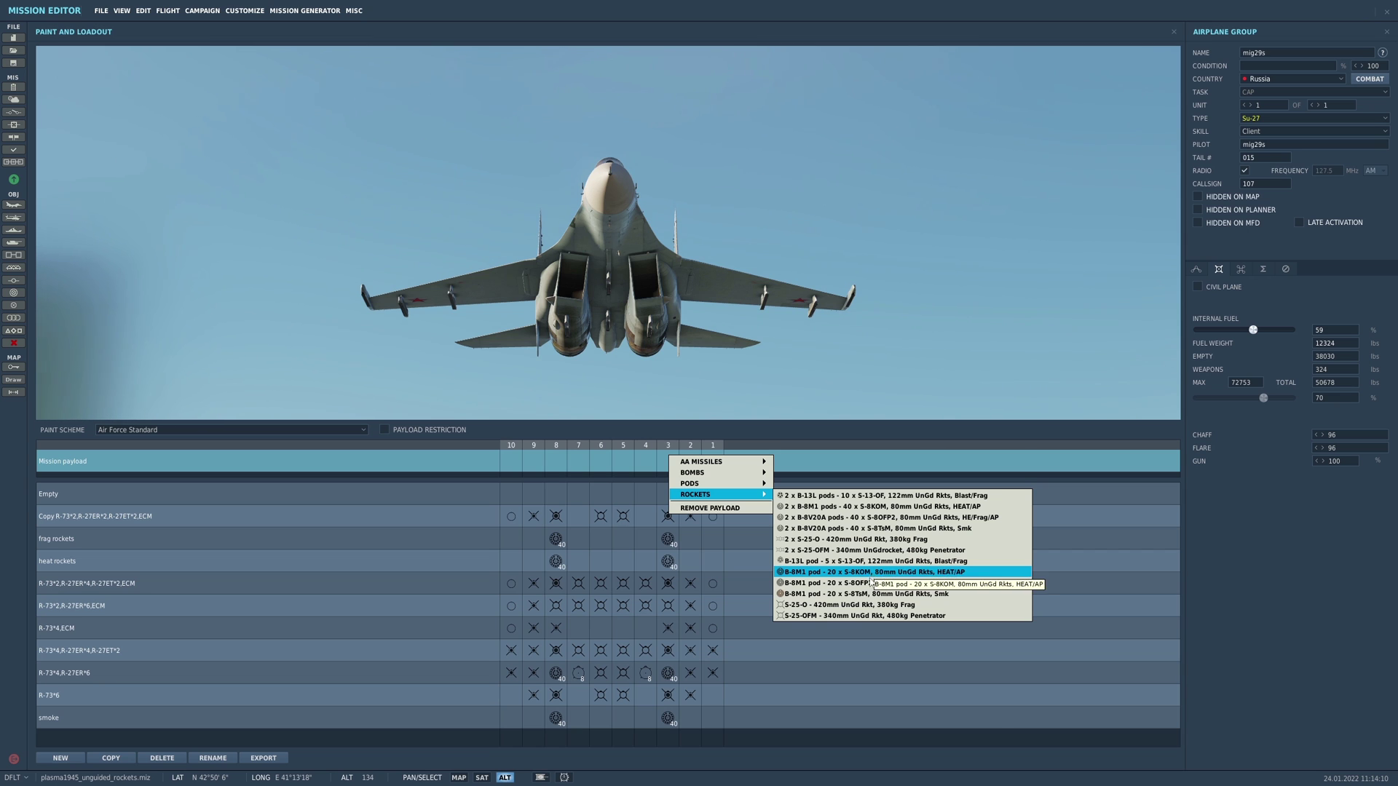
click(849, 616)
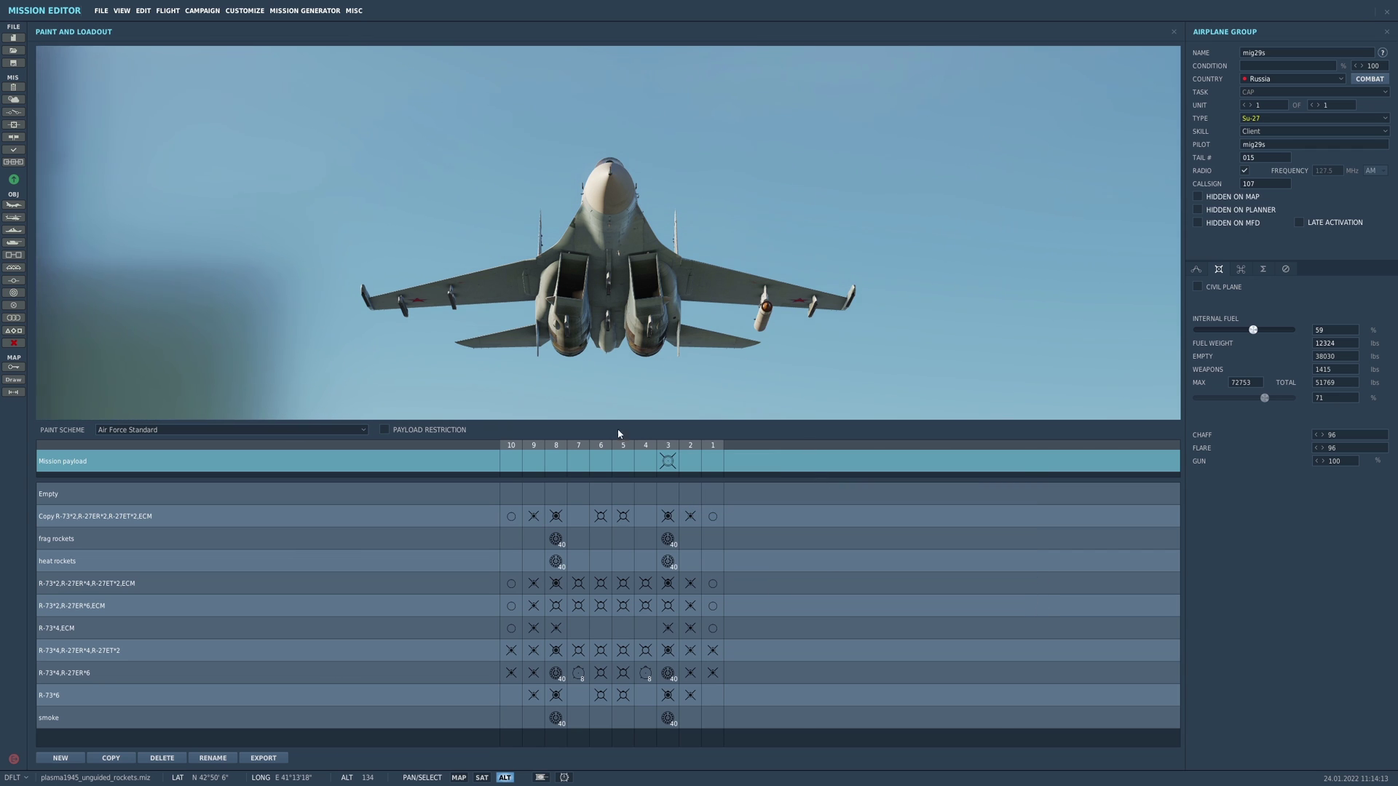
- Load the Su-27's pylon 8 with 2 x S-25-OFM 340mm penetrator rockets
right_click(551, 467)
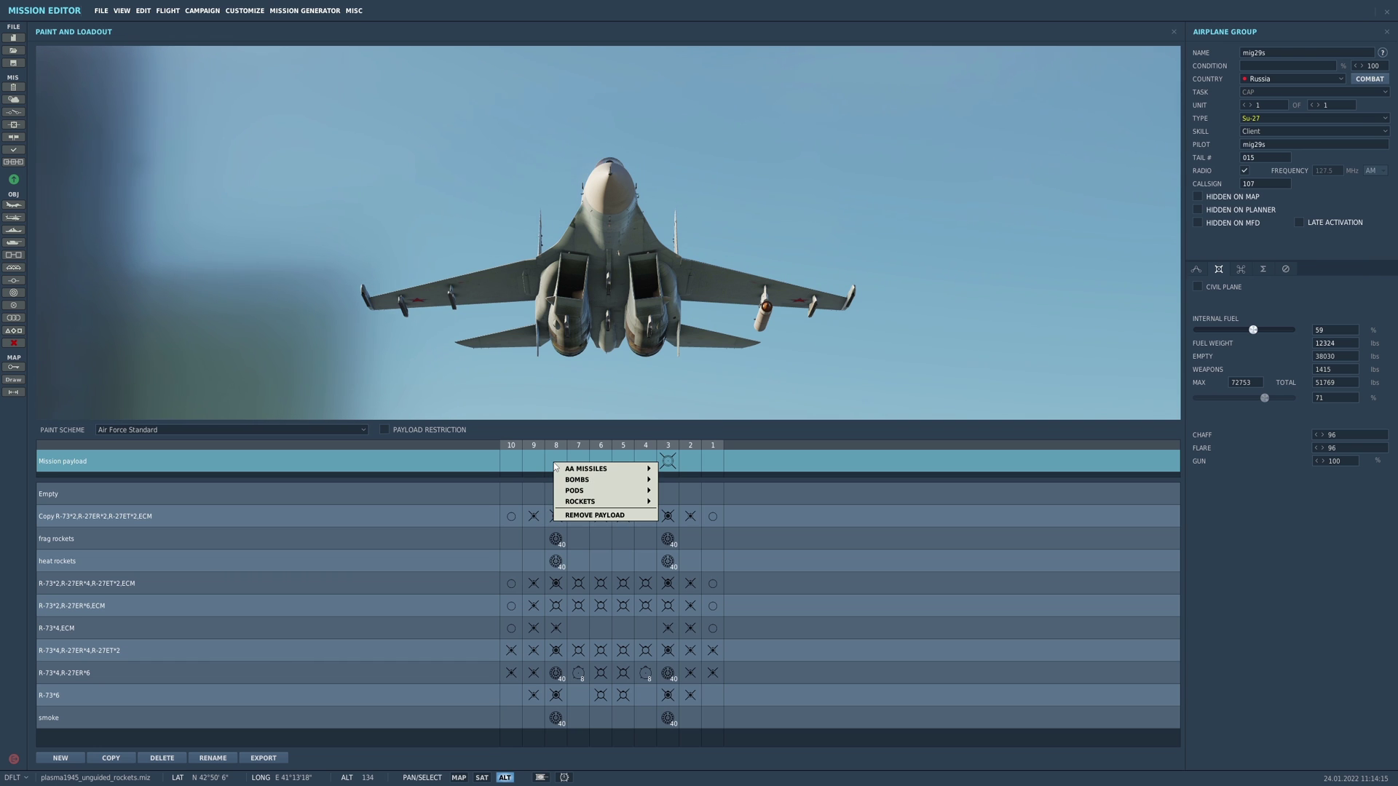
mouse_move(601, 501)
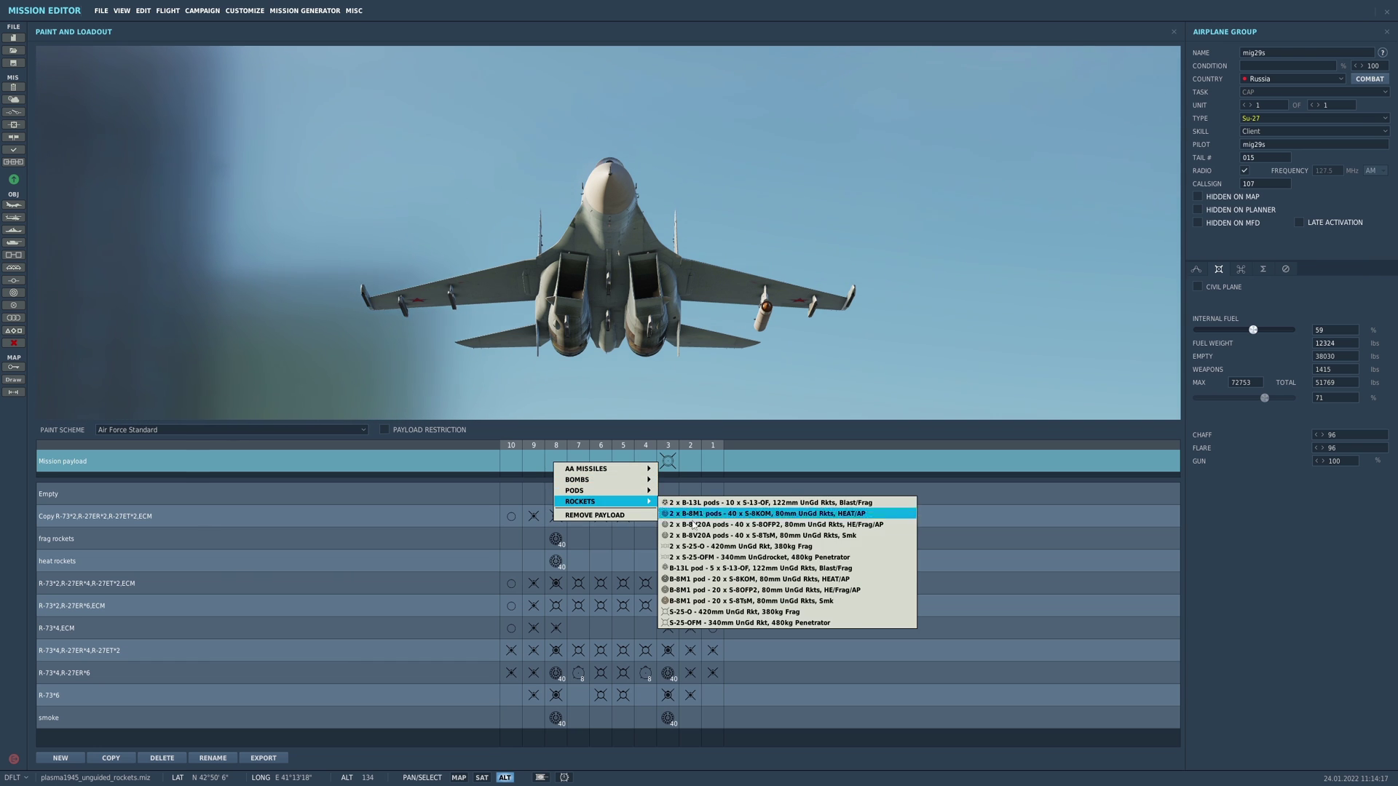
click(790, 558)
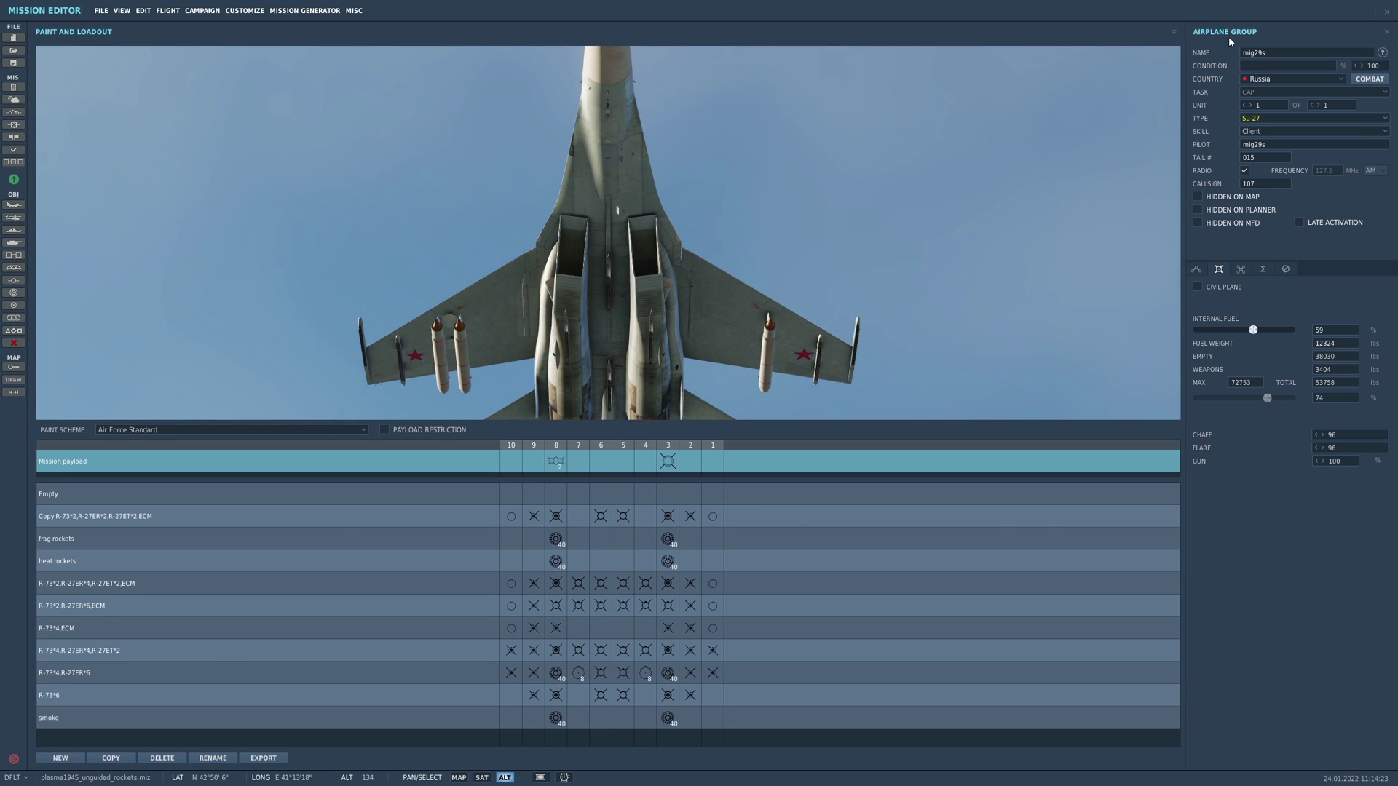
- Load the Mi-24P's pylon 2 with a UB-32A-24 pod of 32 x S-5KO rockets
click(1284, 118)
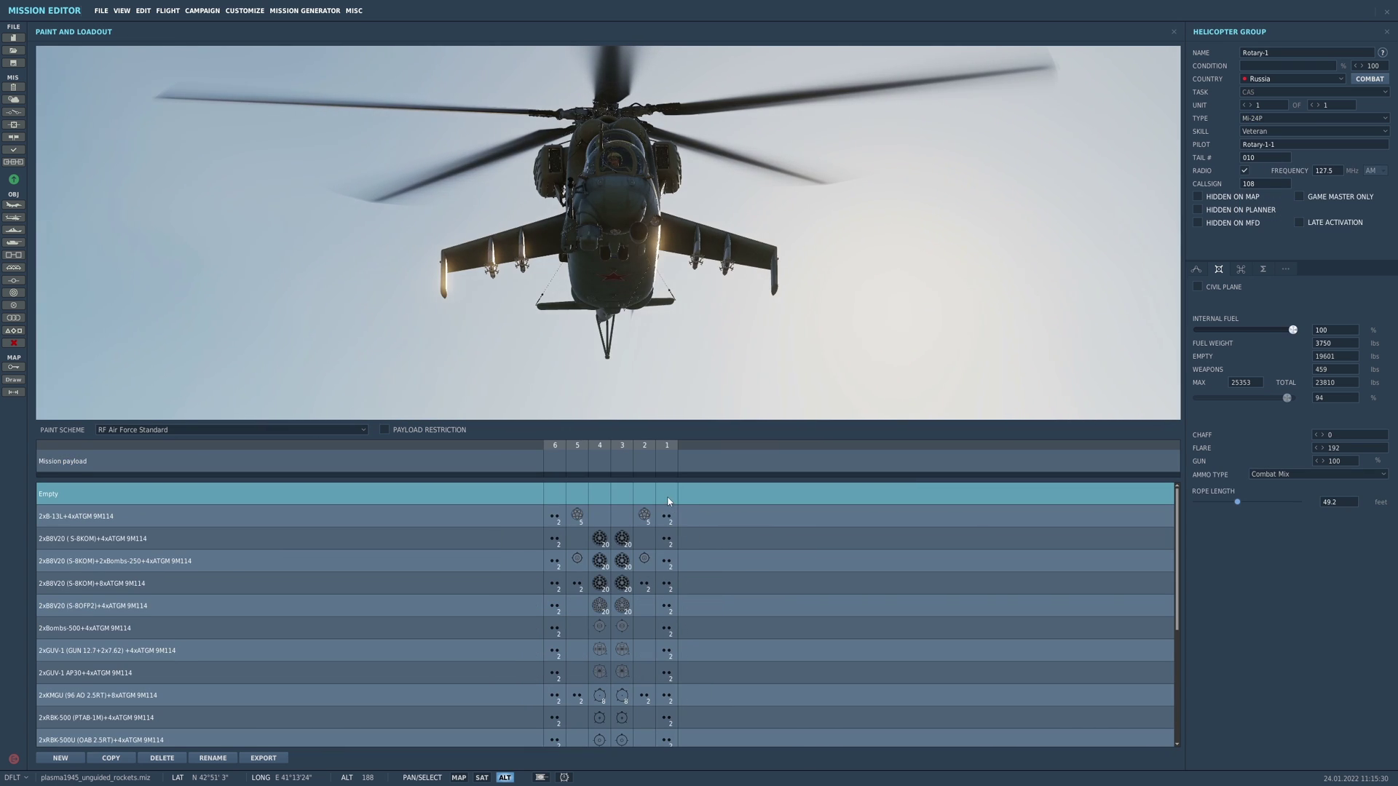
right_click(662, 463)
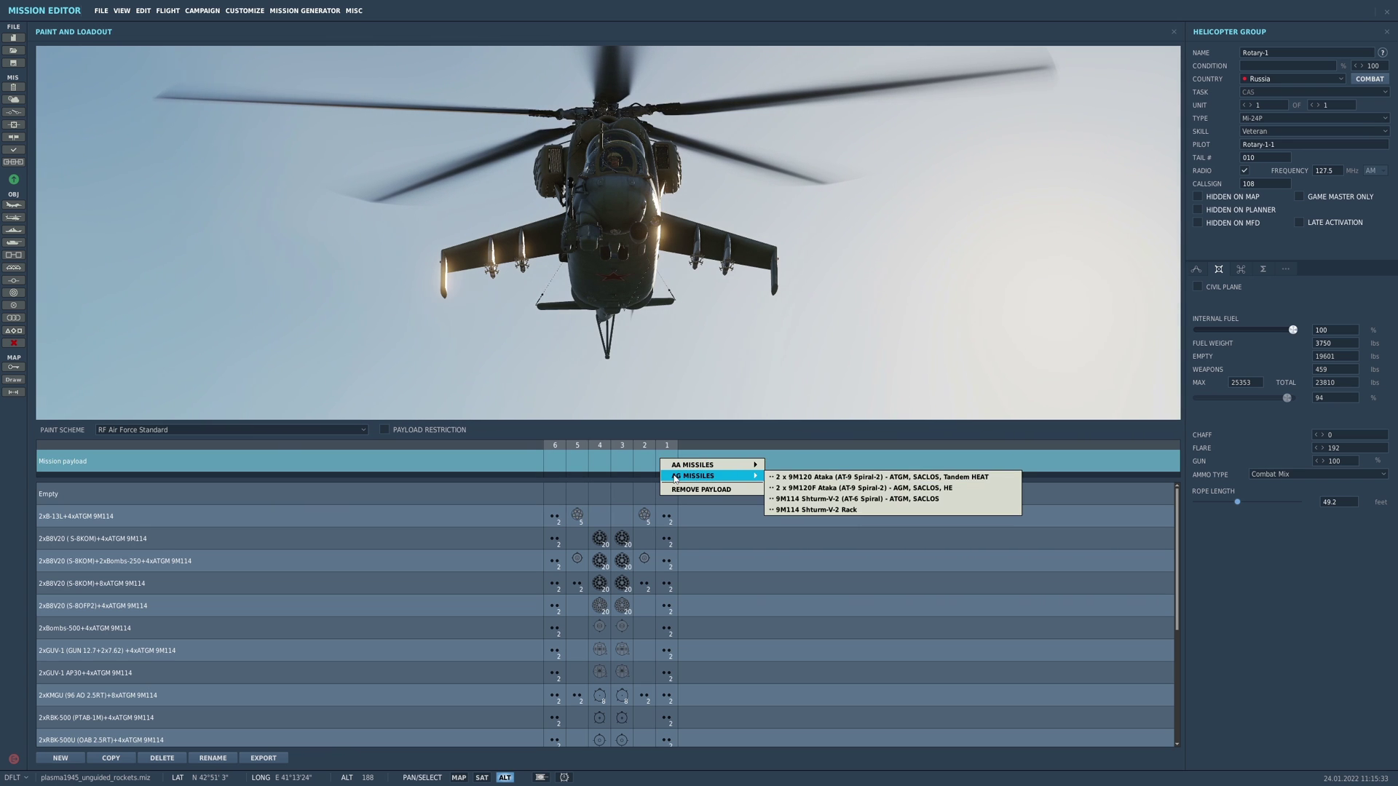
right_click(648, 466)
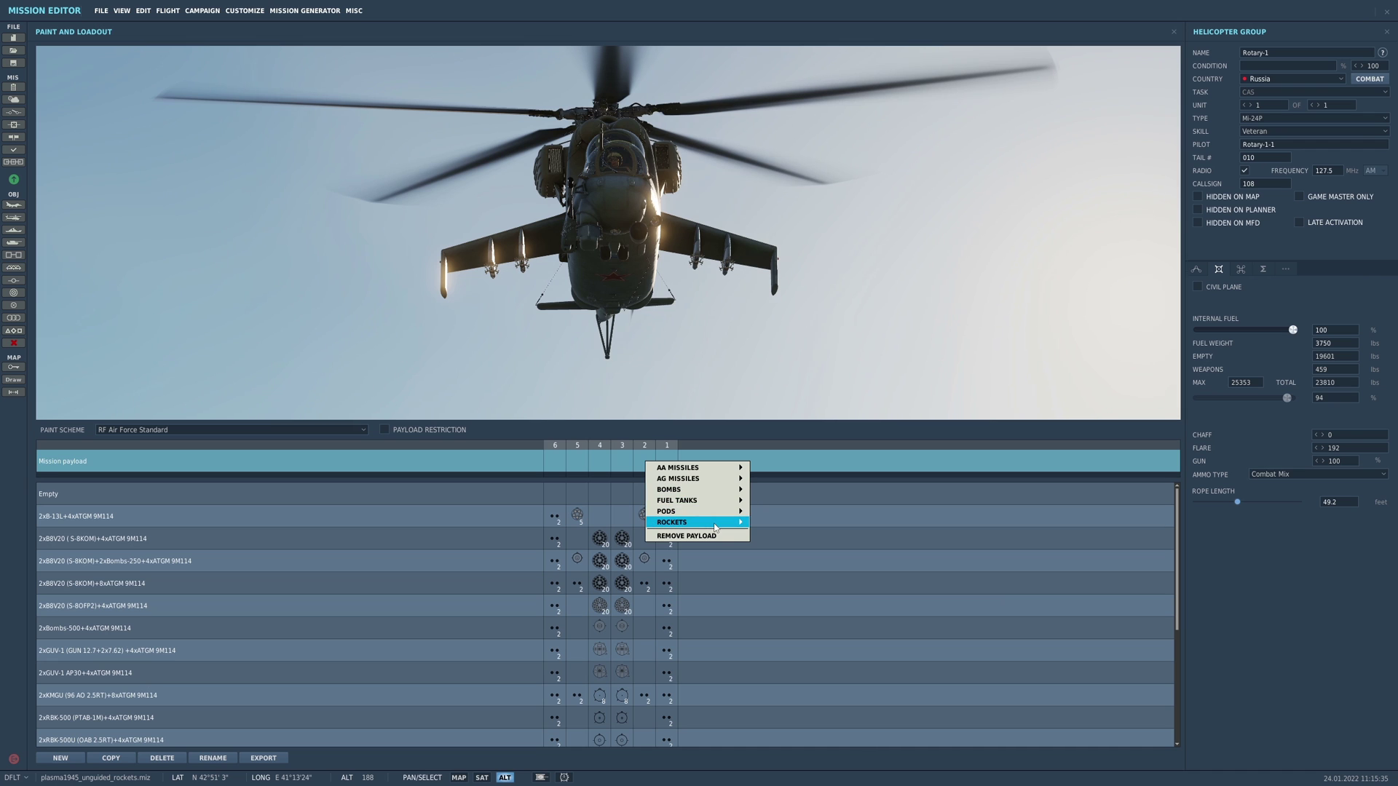
mouse_move(716, 525)
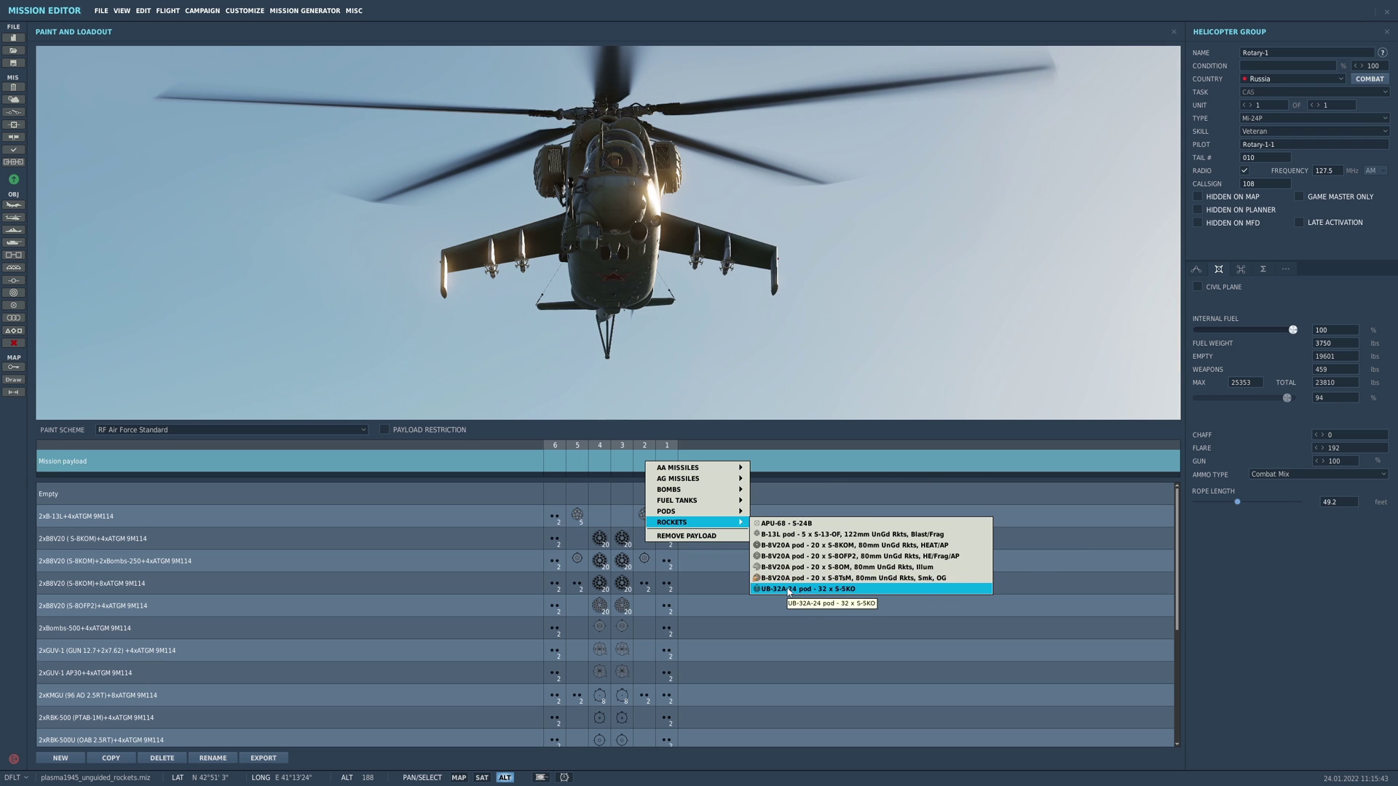
click(788, 589)
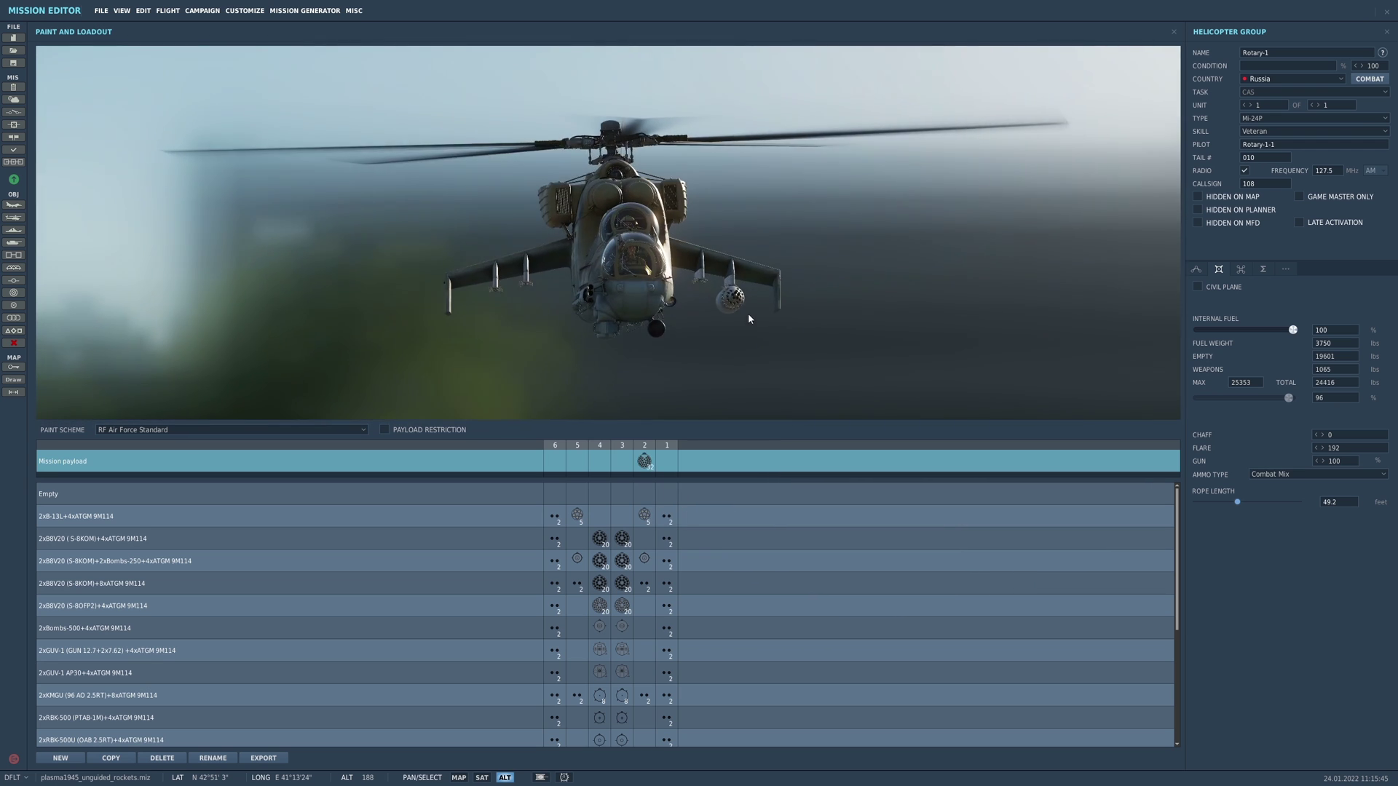
- Set the Mi-24P's pylon 2 to an APU-68 S-24B rocket and pylon 5 to a B-13L pod of 5 x S-13-OF
click(649, 461)
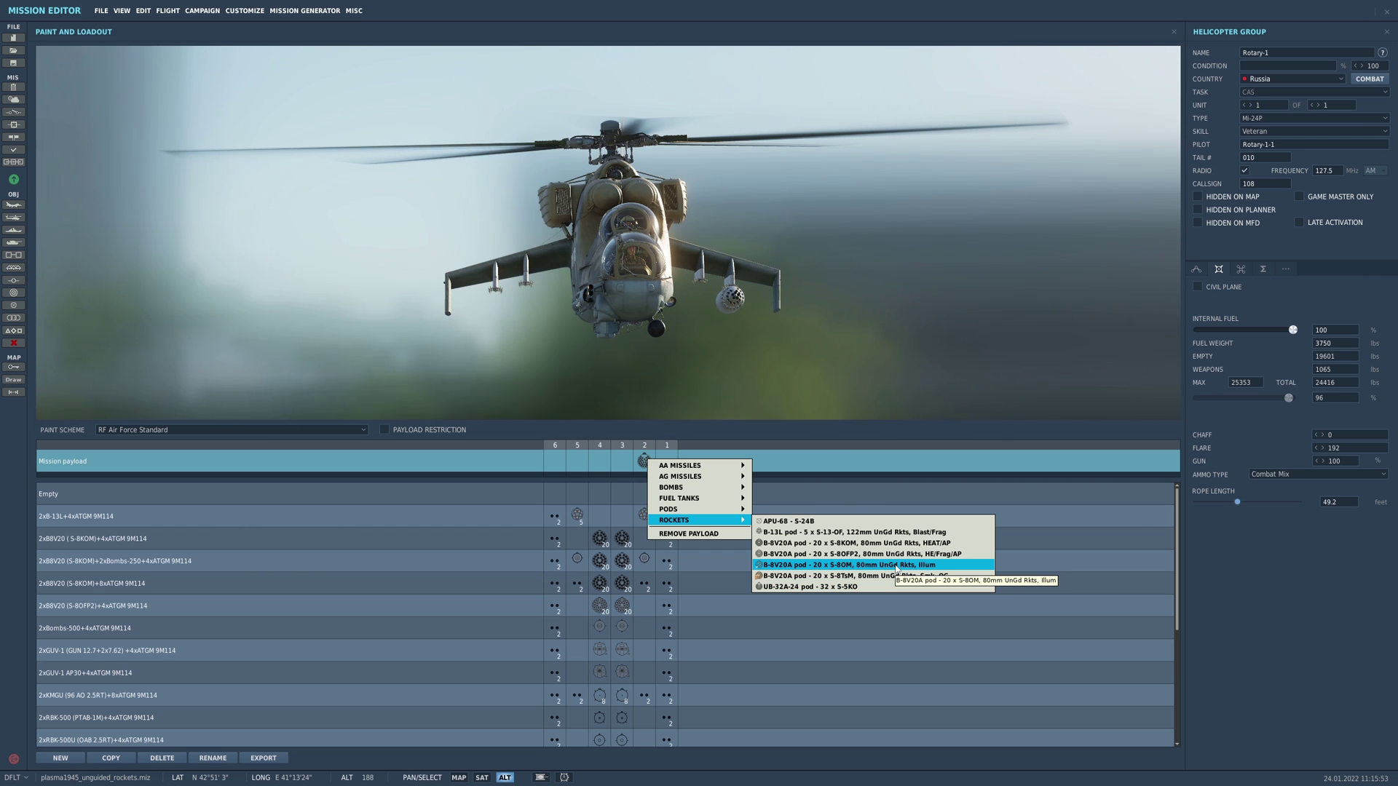
click(877, 522)
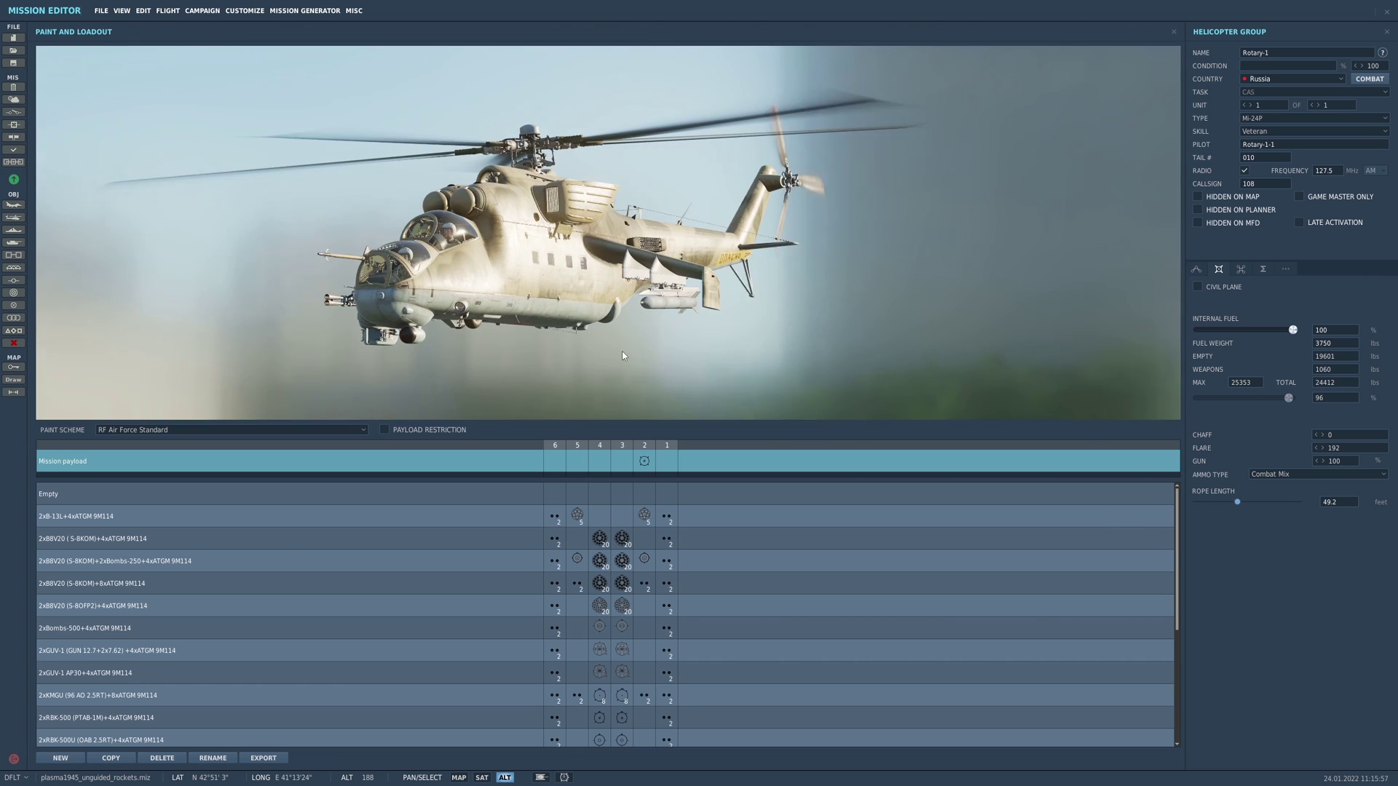
click(581, 464)
mouse_move(654, 524)
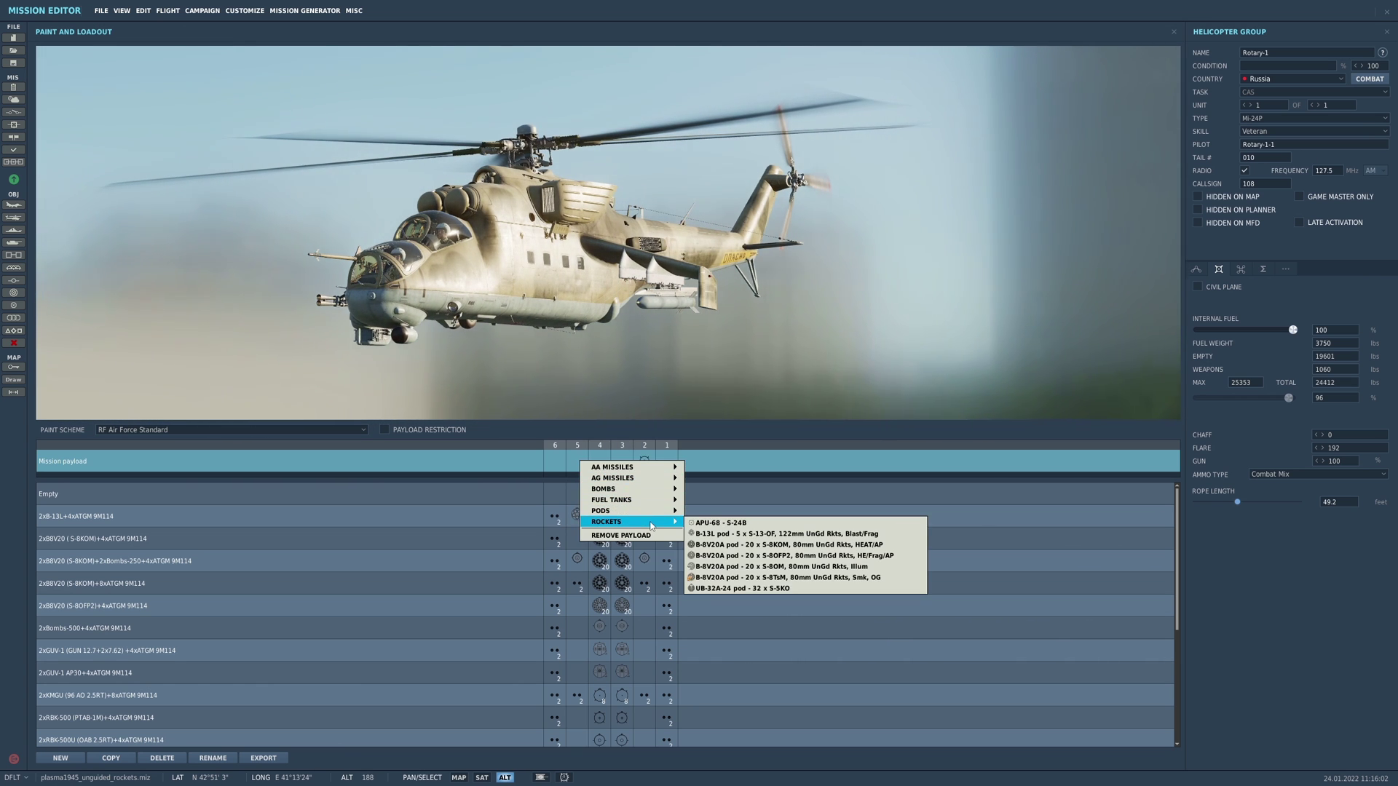
click(716, 536)
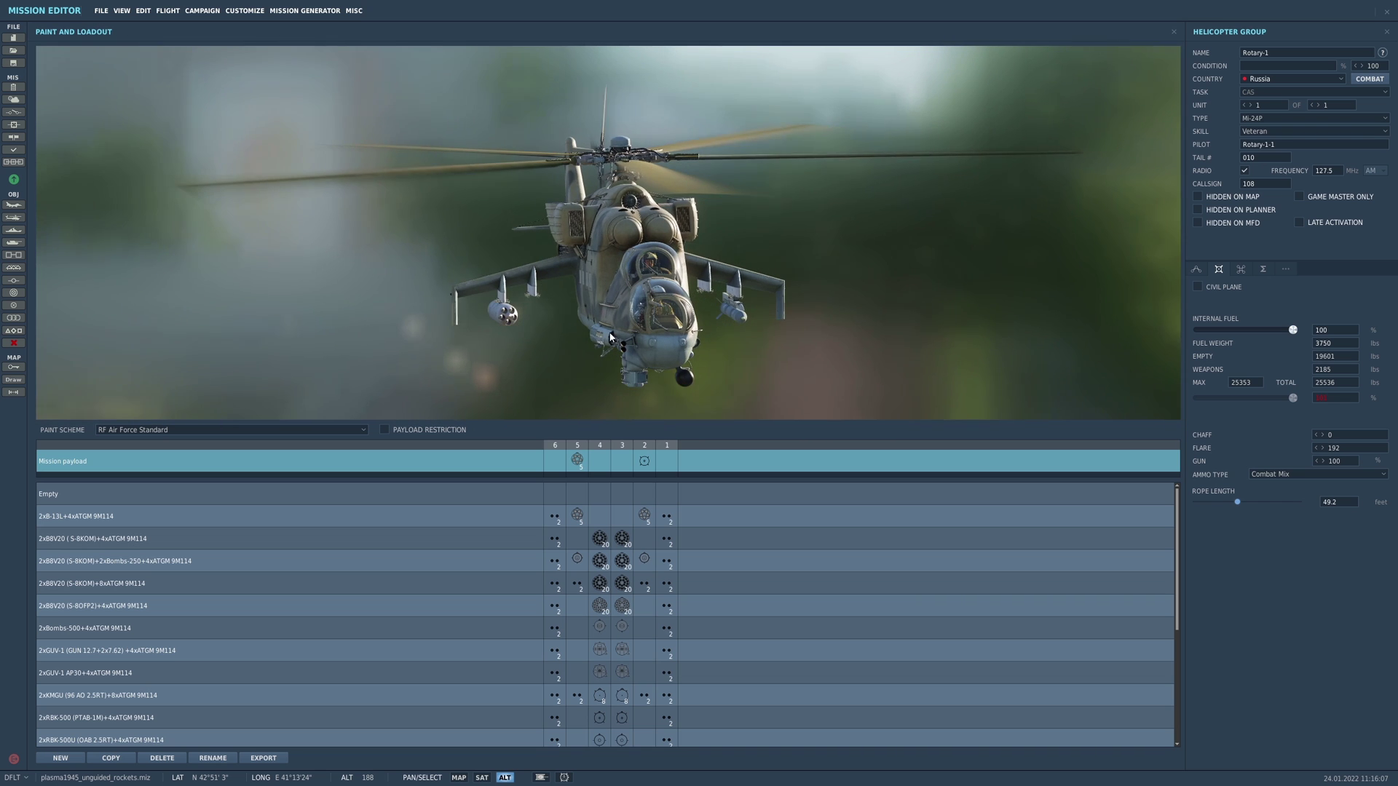
- Load the Mi-24P's pylon 4 with a B-8V20A pod of 20 x S-8OM illumination rockets
click(600, 461)
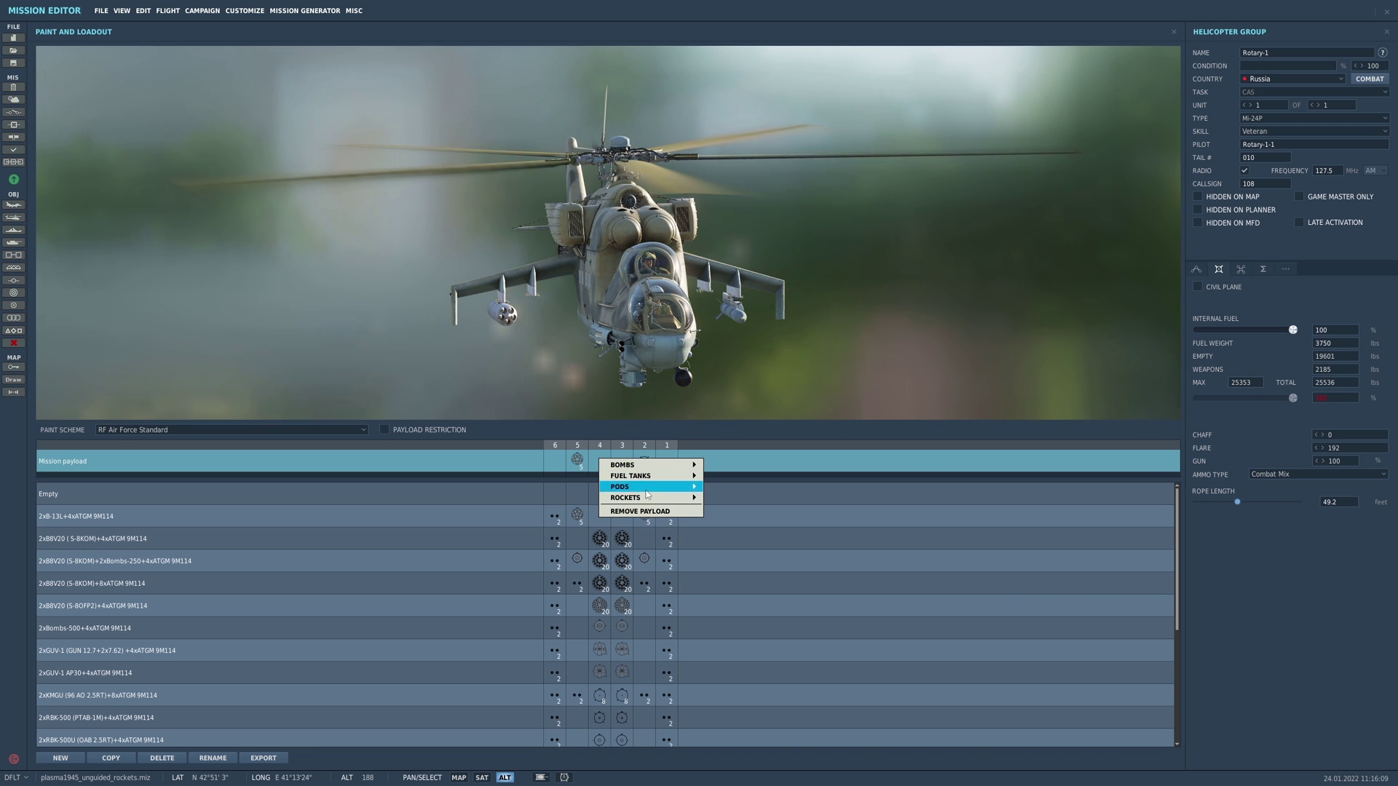
mouse_move(653, 498)
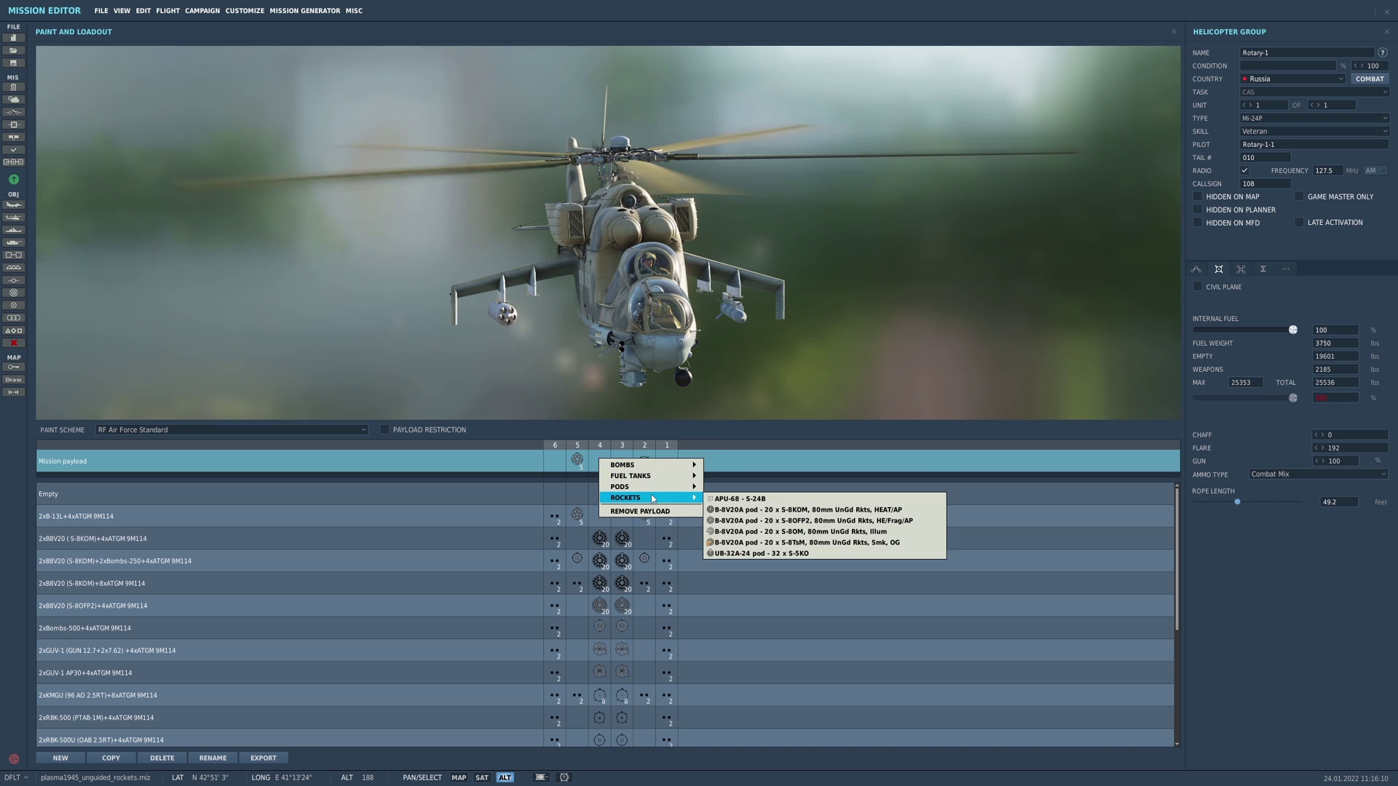
click(747, 532)
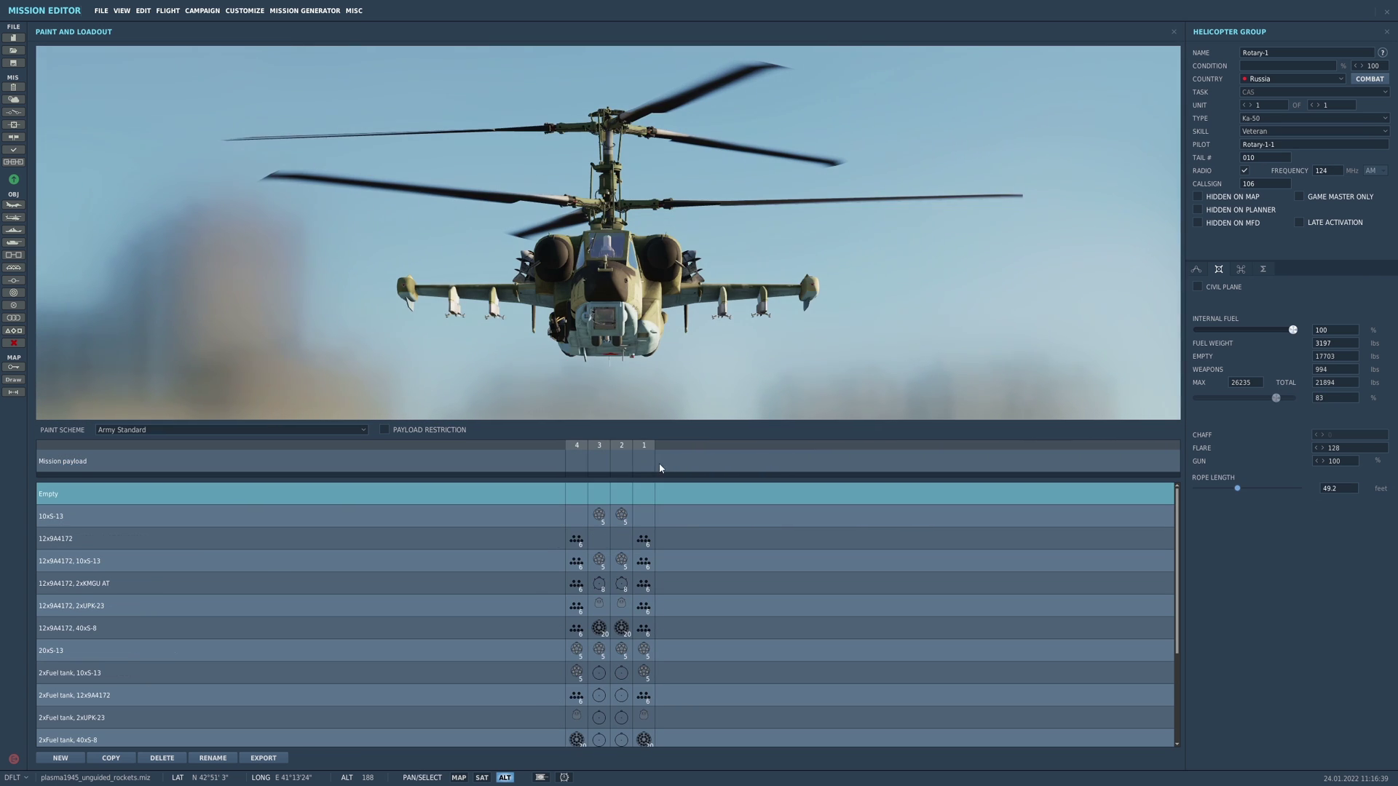
- Load B-8V20A pods of 20 x S-8OFP2 80mm rockets on pylons 1 and 2 of the Ka-50
click(649, 468)
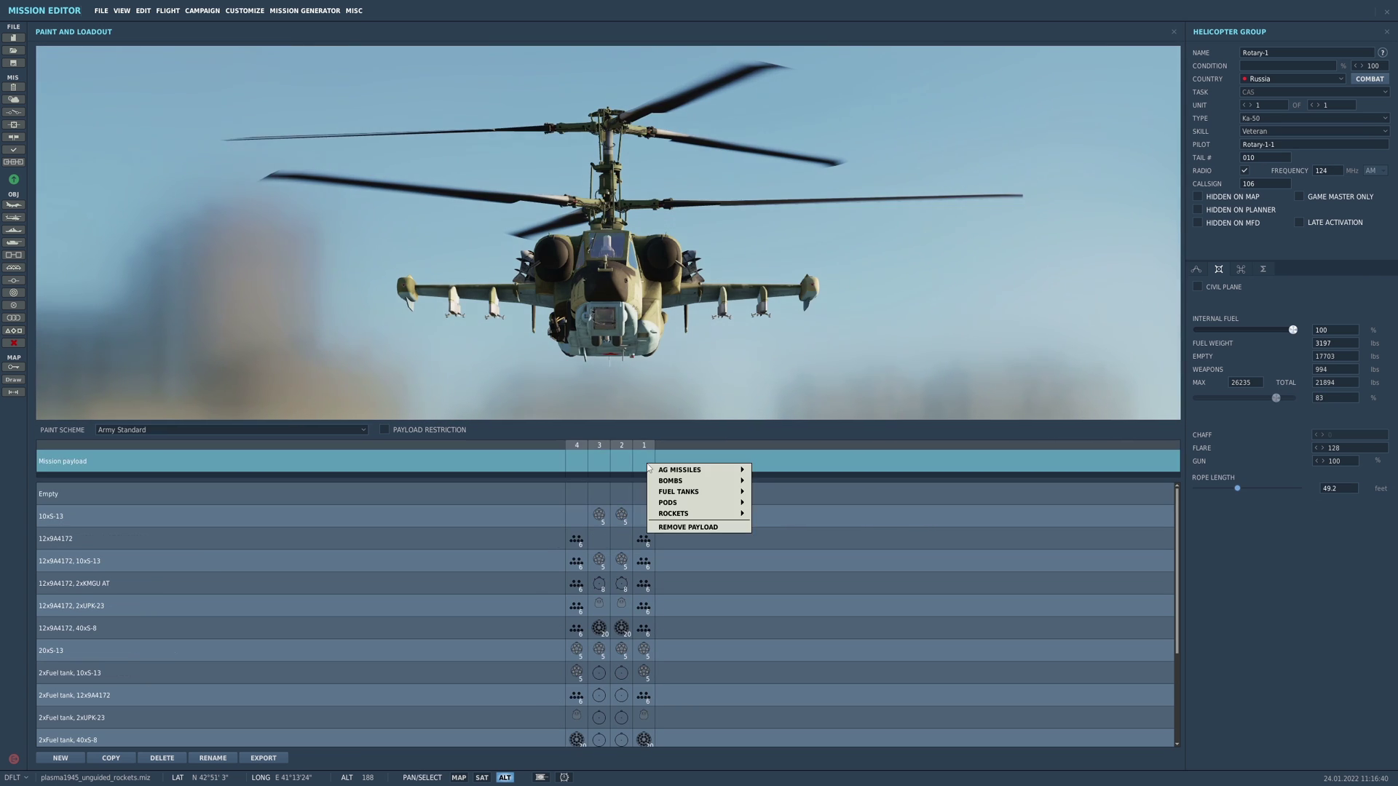
mouse_move(726, 513)
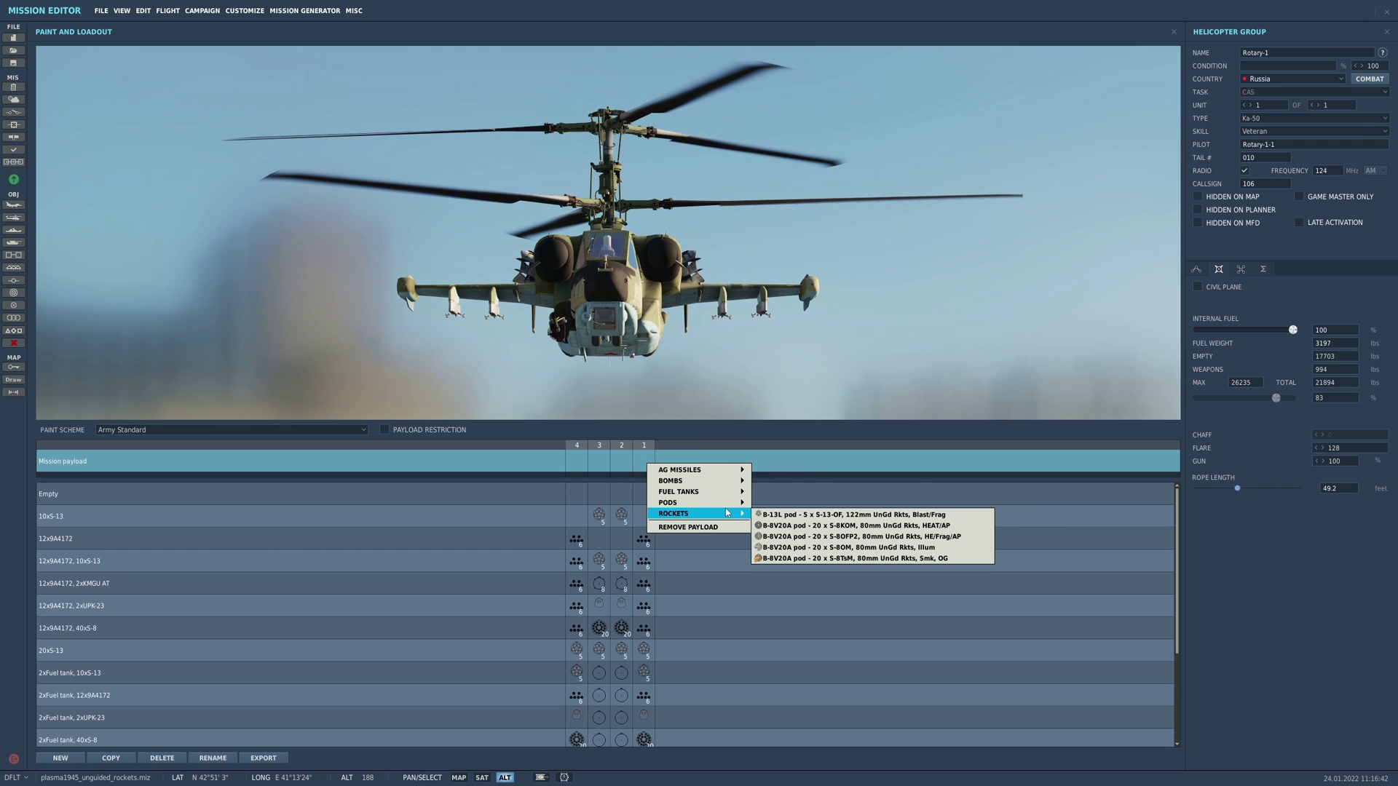
click(799, 537)
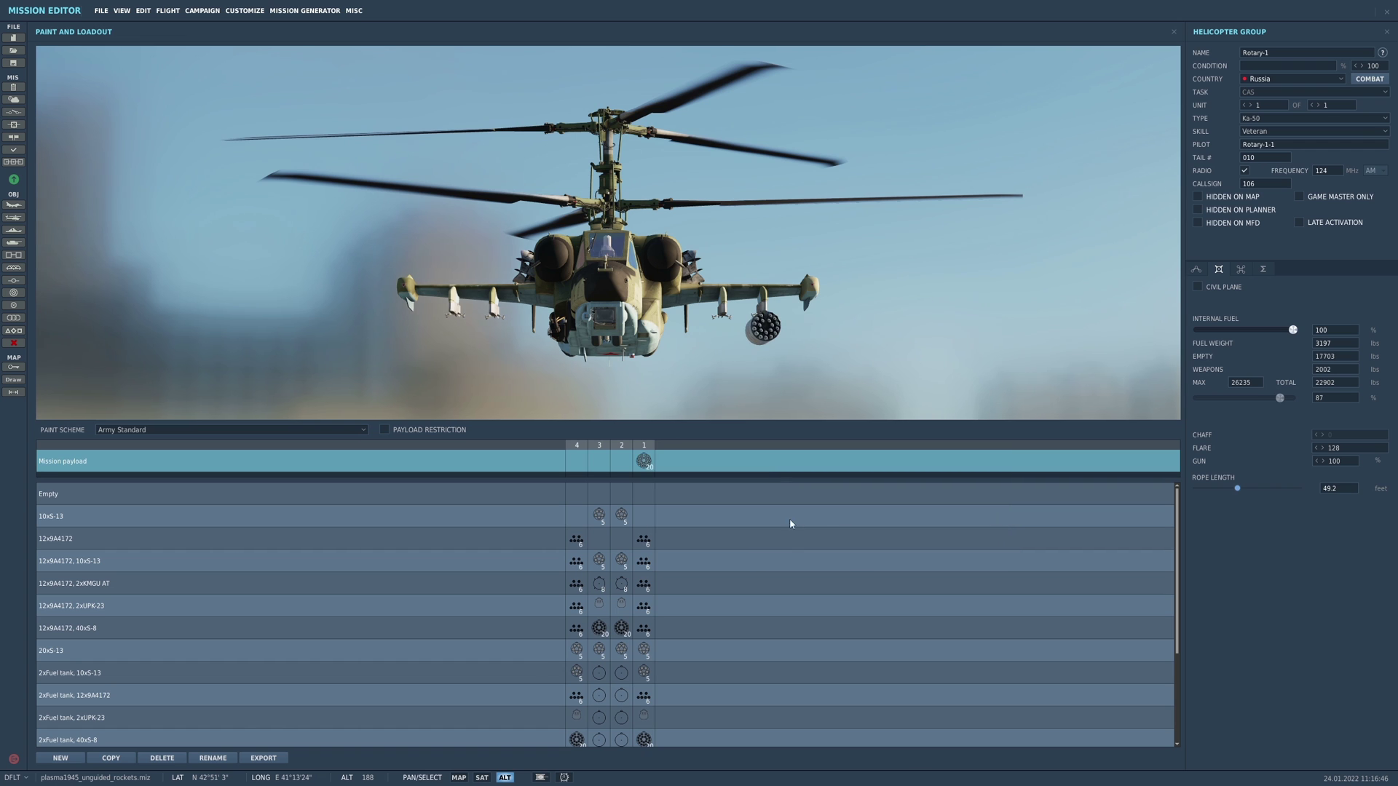
click(620, 466)
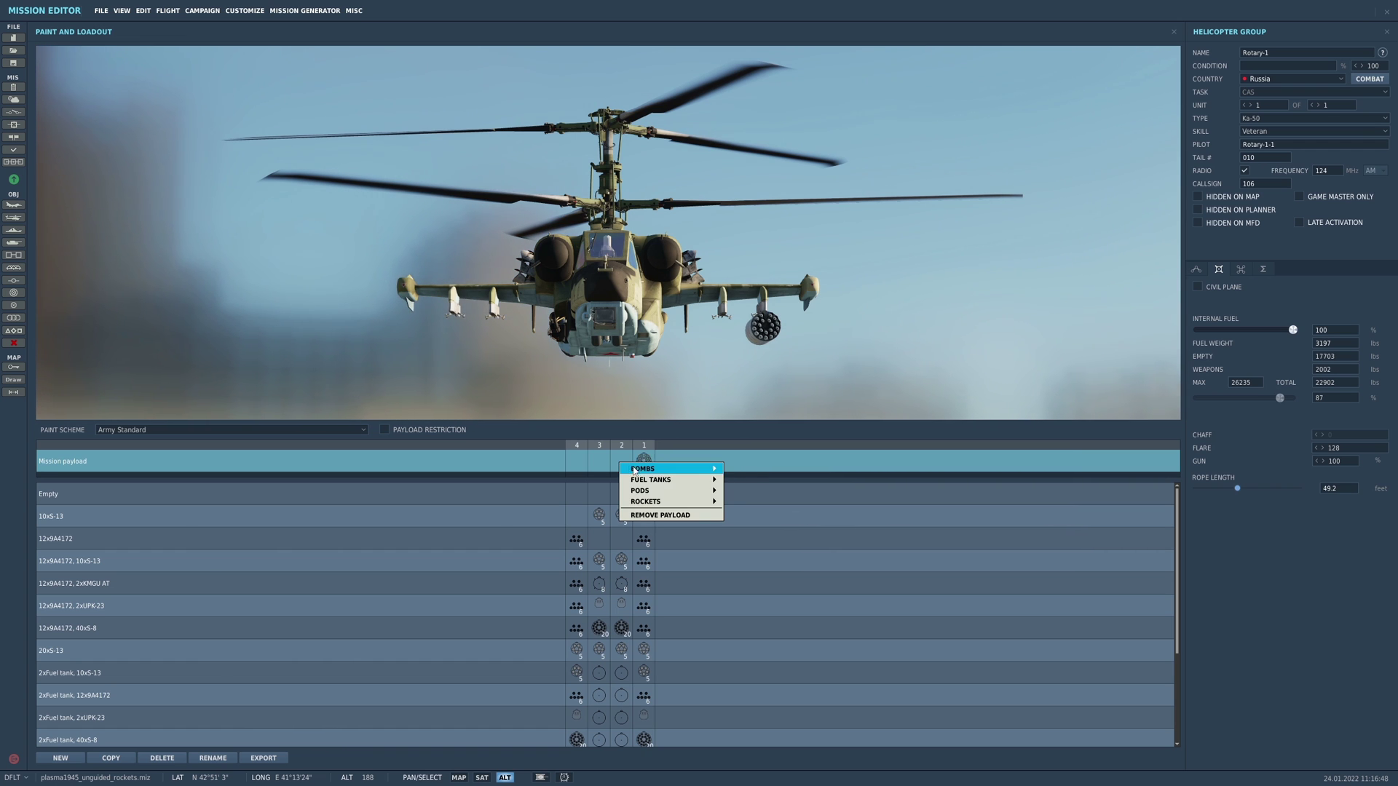
mouse_move(710, 502)
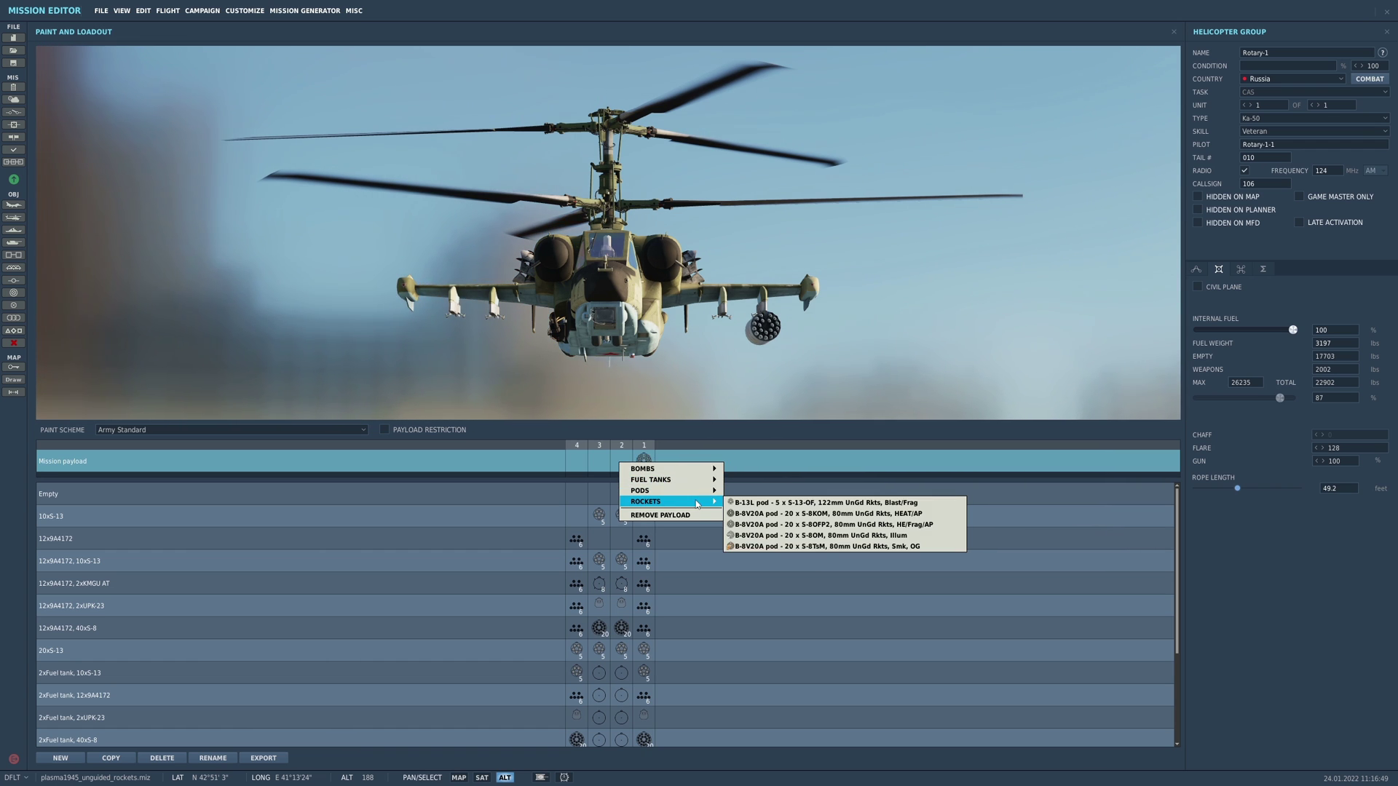
click(763, 523)
- Load the Ka-50's pylon 3 with a B-8V20A pod of 20 x S-8KOM and pylon 4 with a B-13L pod of 5 x S-13-OF
click(599, 463)
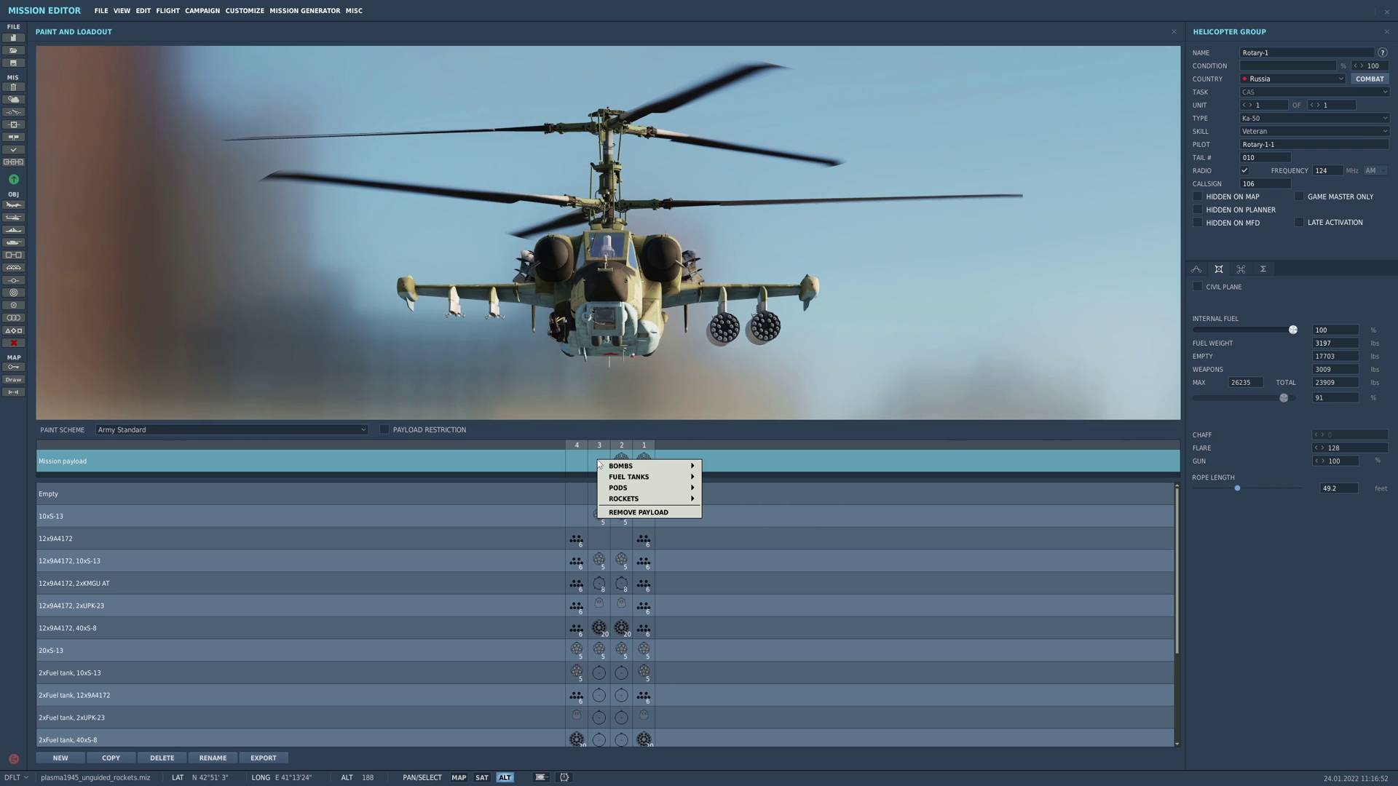
mouse_move(641, 499)
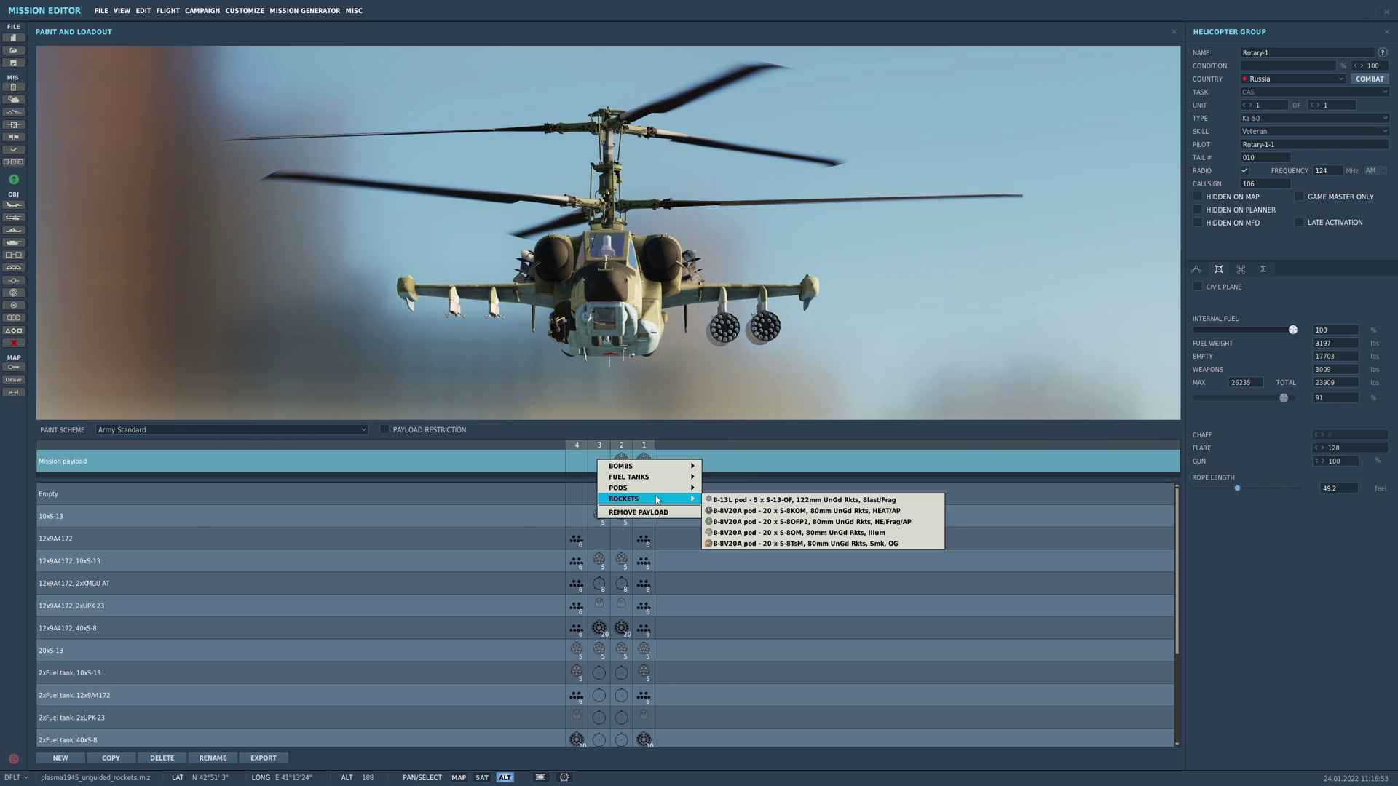
click(761, 510)
click(585, 465)
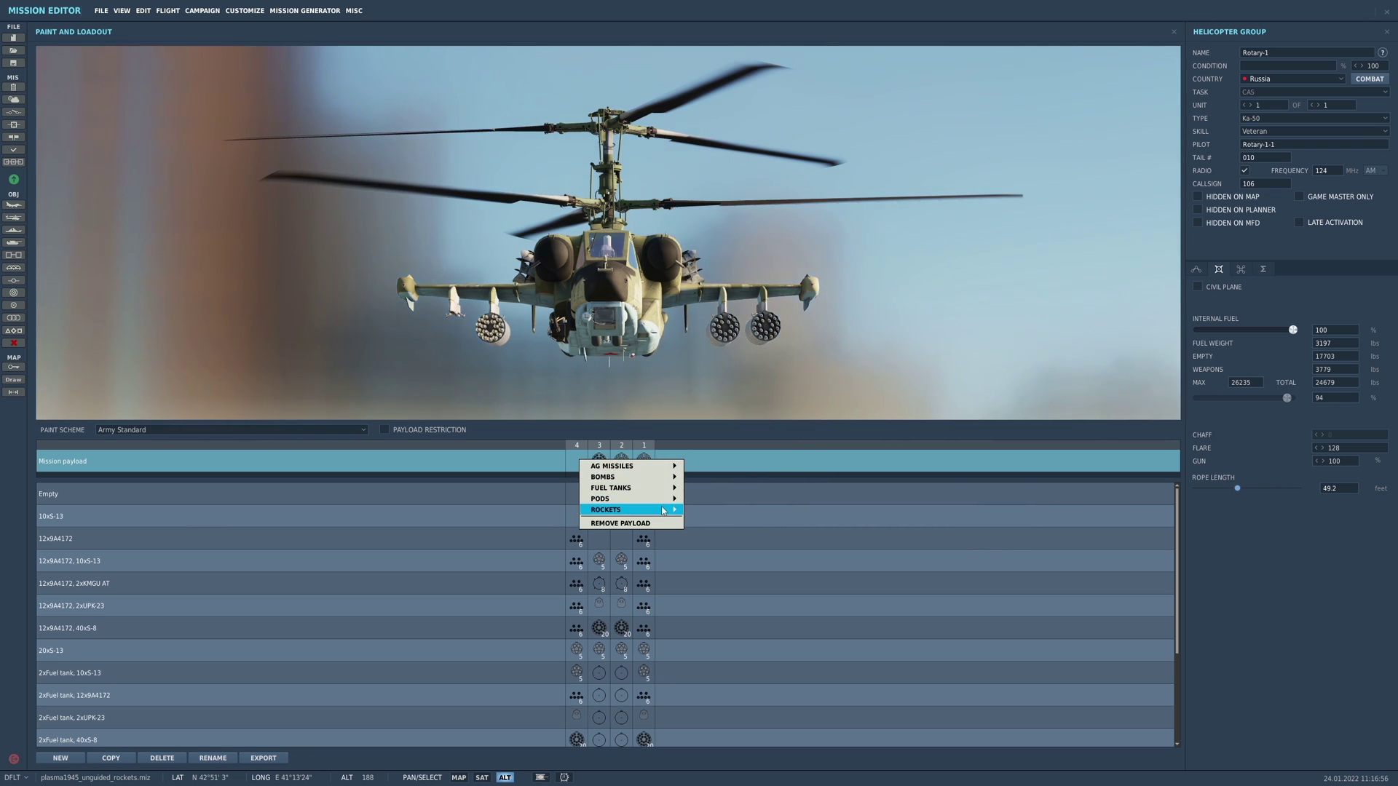
mouse_move(664, 512)
click(729, 519)
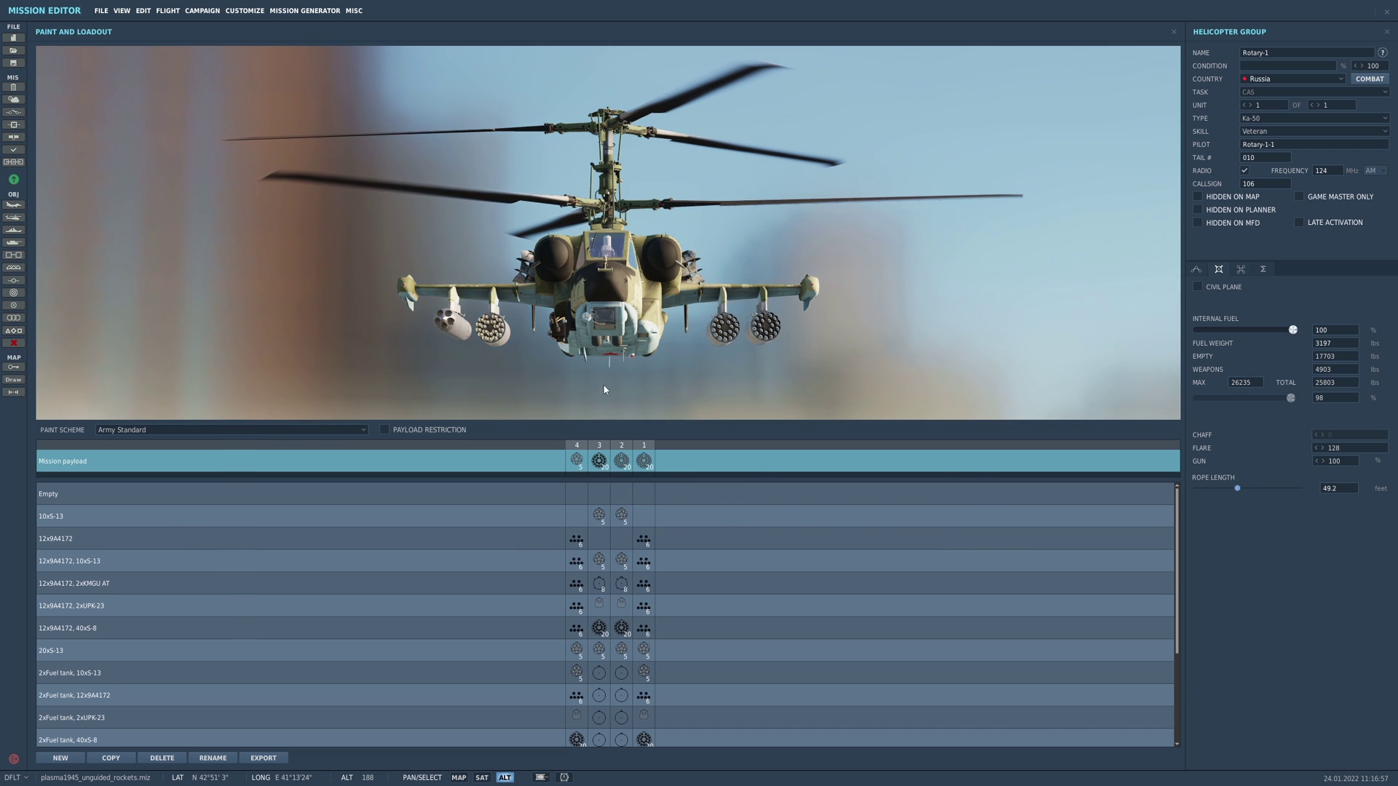
drag(605, 390, 491, 338)
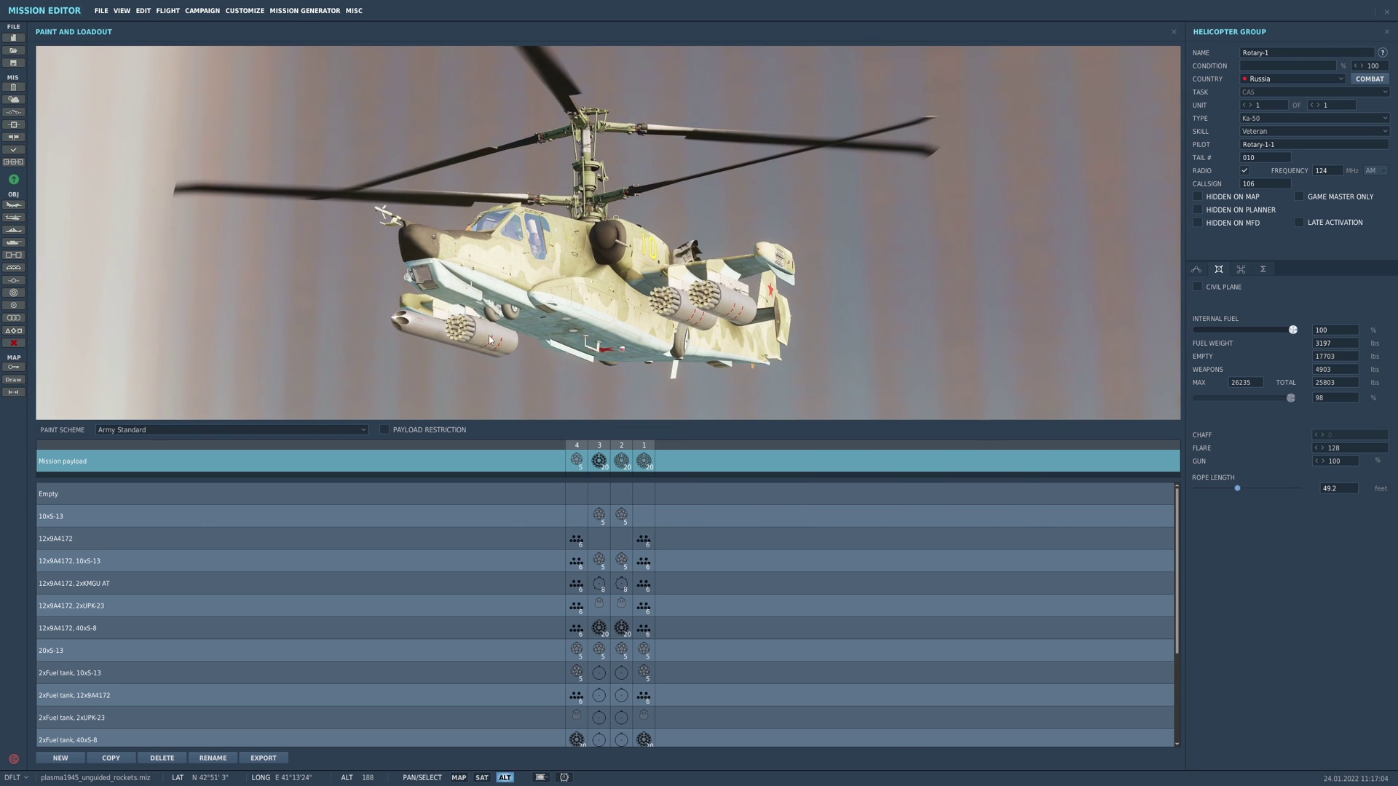
- Change the helicopter type to Mi-8MTV2 and load its pylon 1 with a B-8V20A pod of 20 x S-8OFP2 rockets
click(1279, 118)
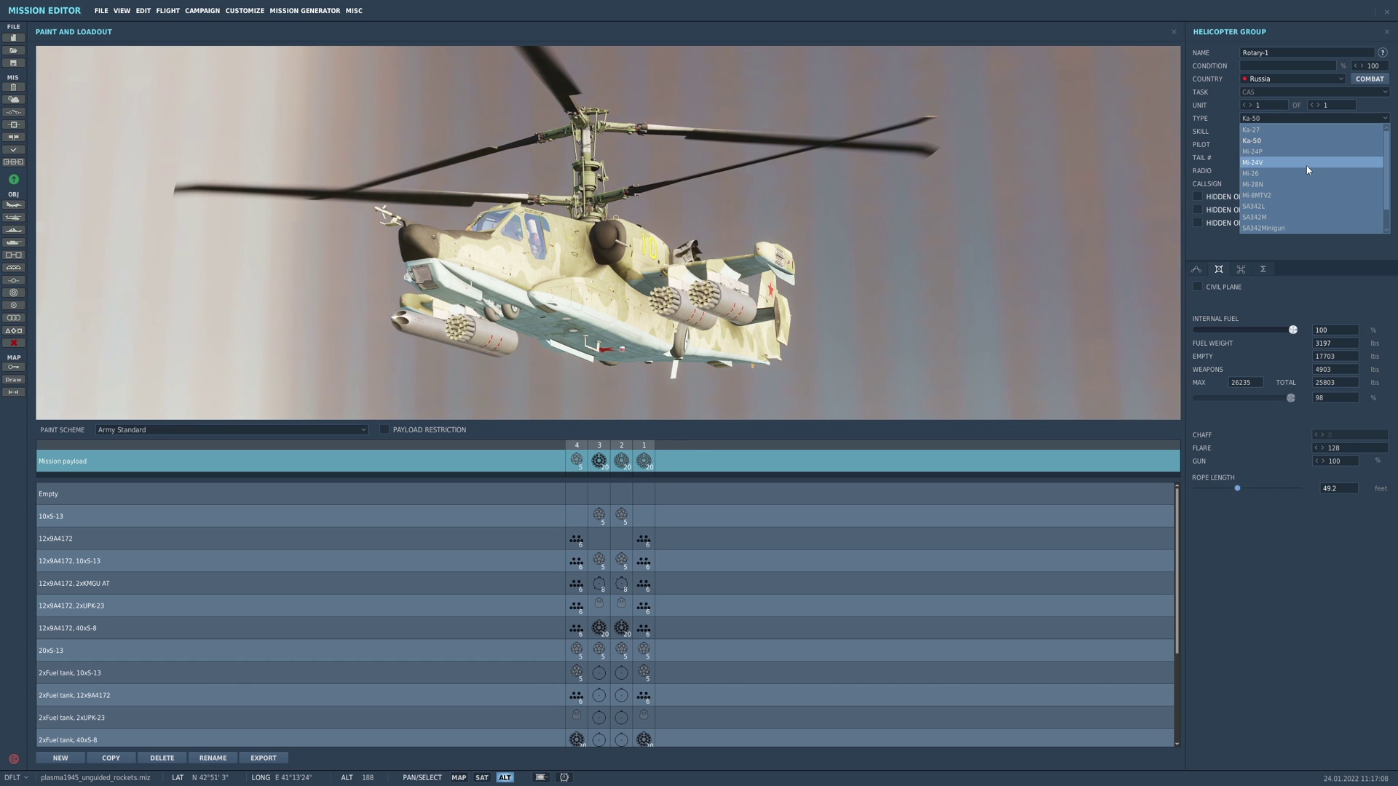
click(1282, 195)
click(694, 466)
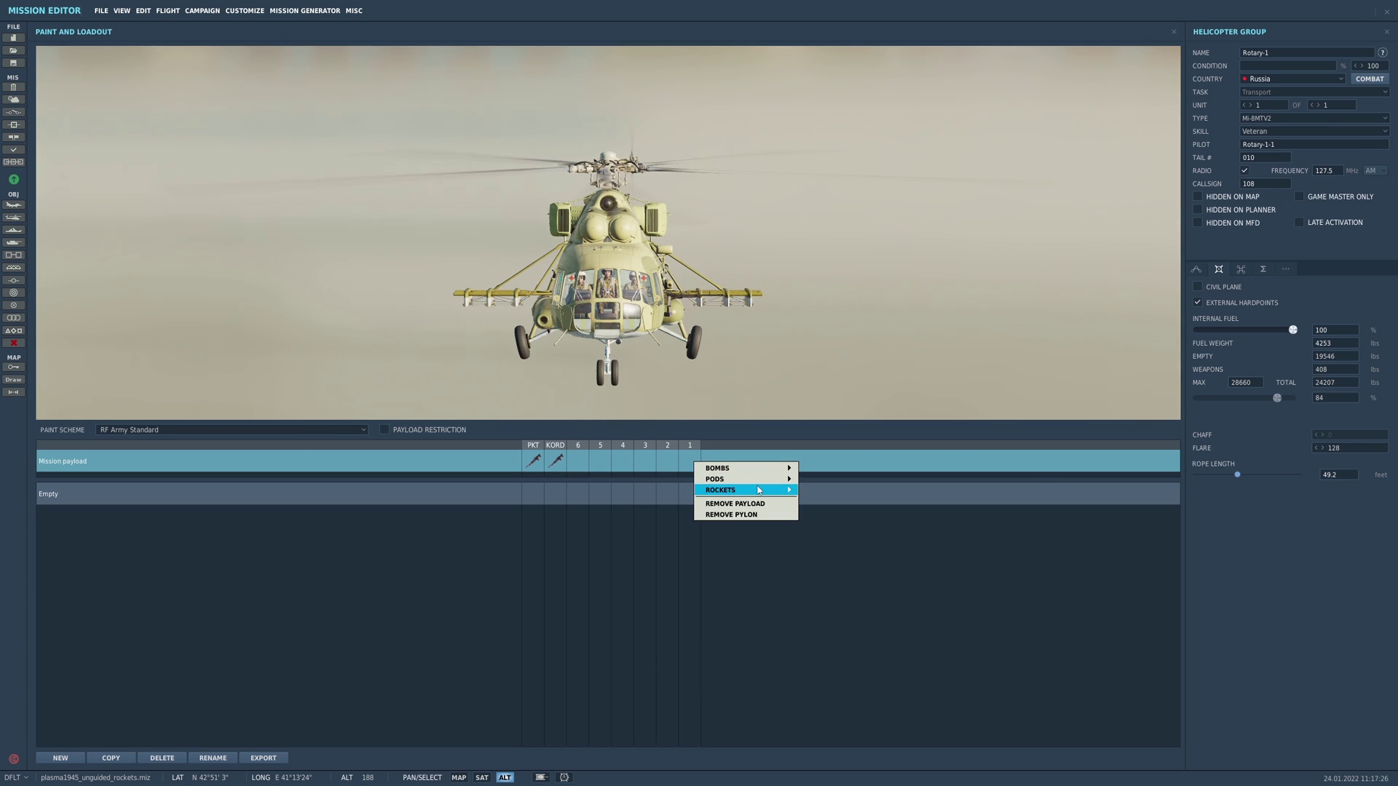
mouse_move(759, 490)
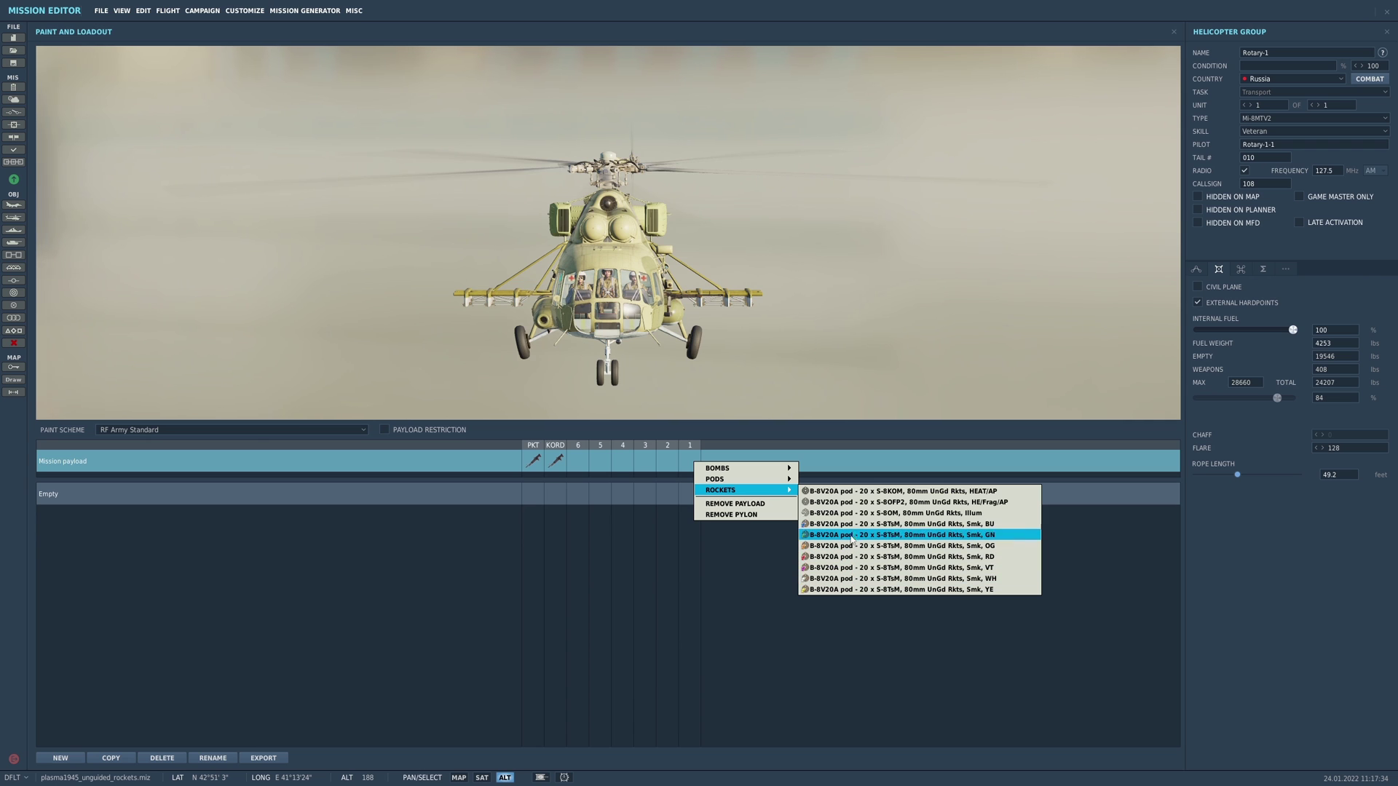
click(857, 513)
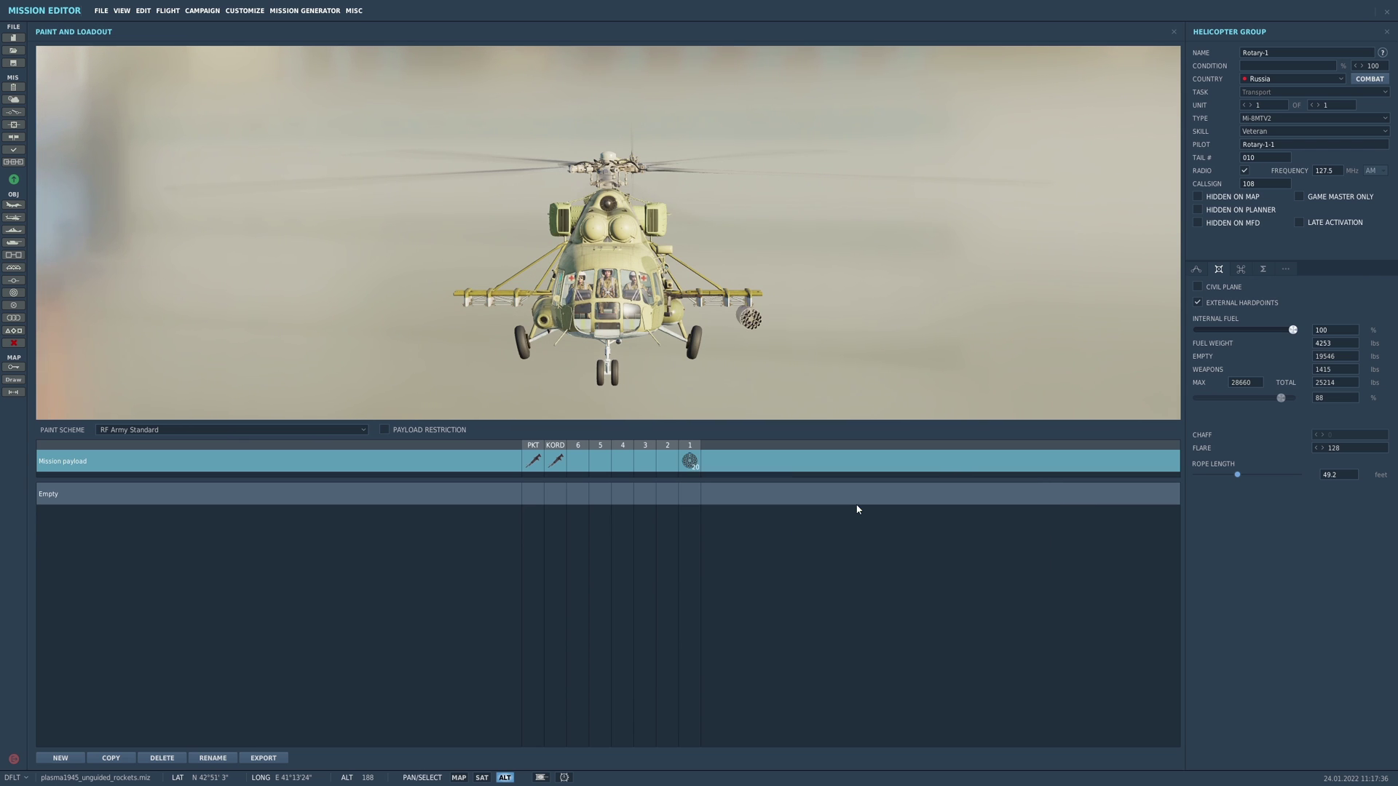
- Load B-8V20A pods of 20 x S-8KOM 80mm rockets on pylons 2, 3 and 4 of the Mi-8MTV2
click(676, 466)
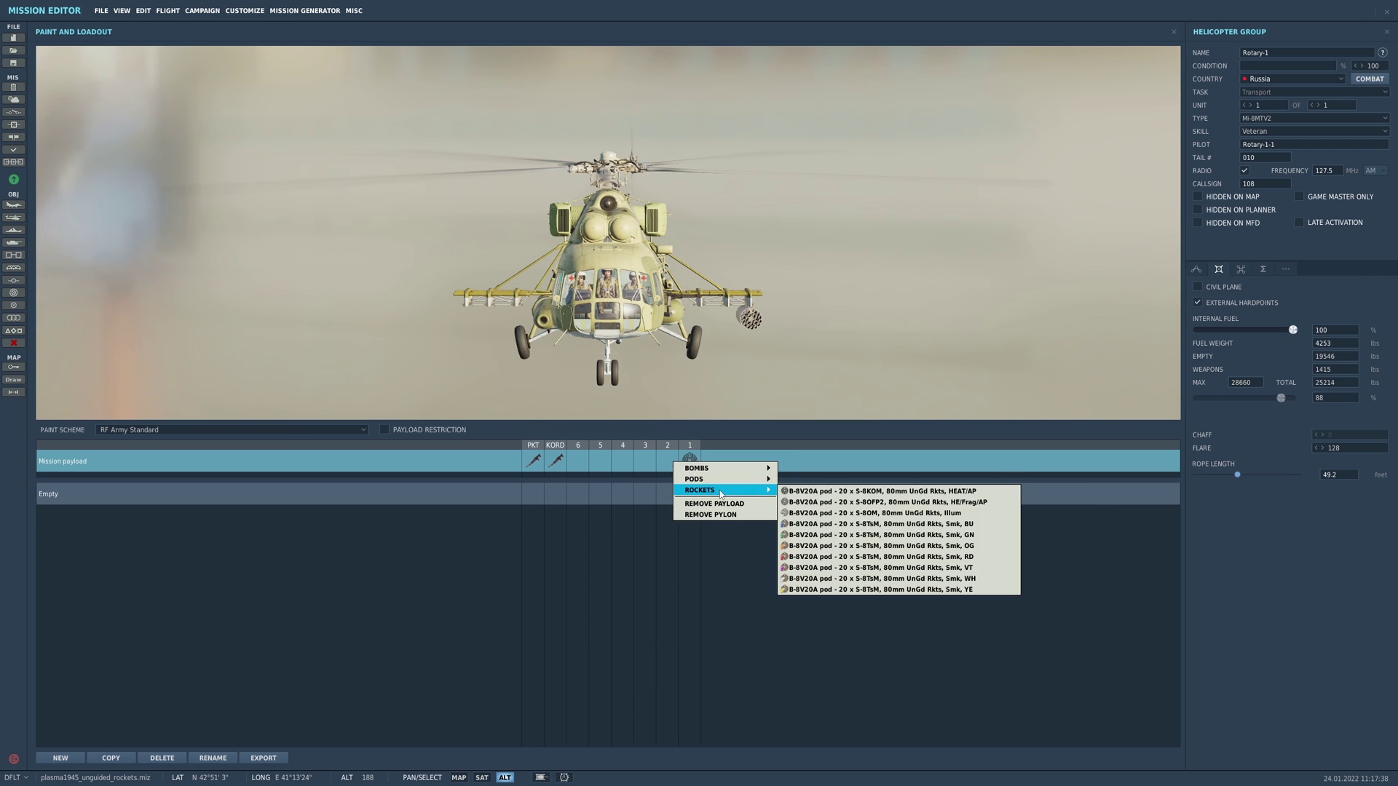
click(801, 496)
click(679, 470)
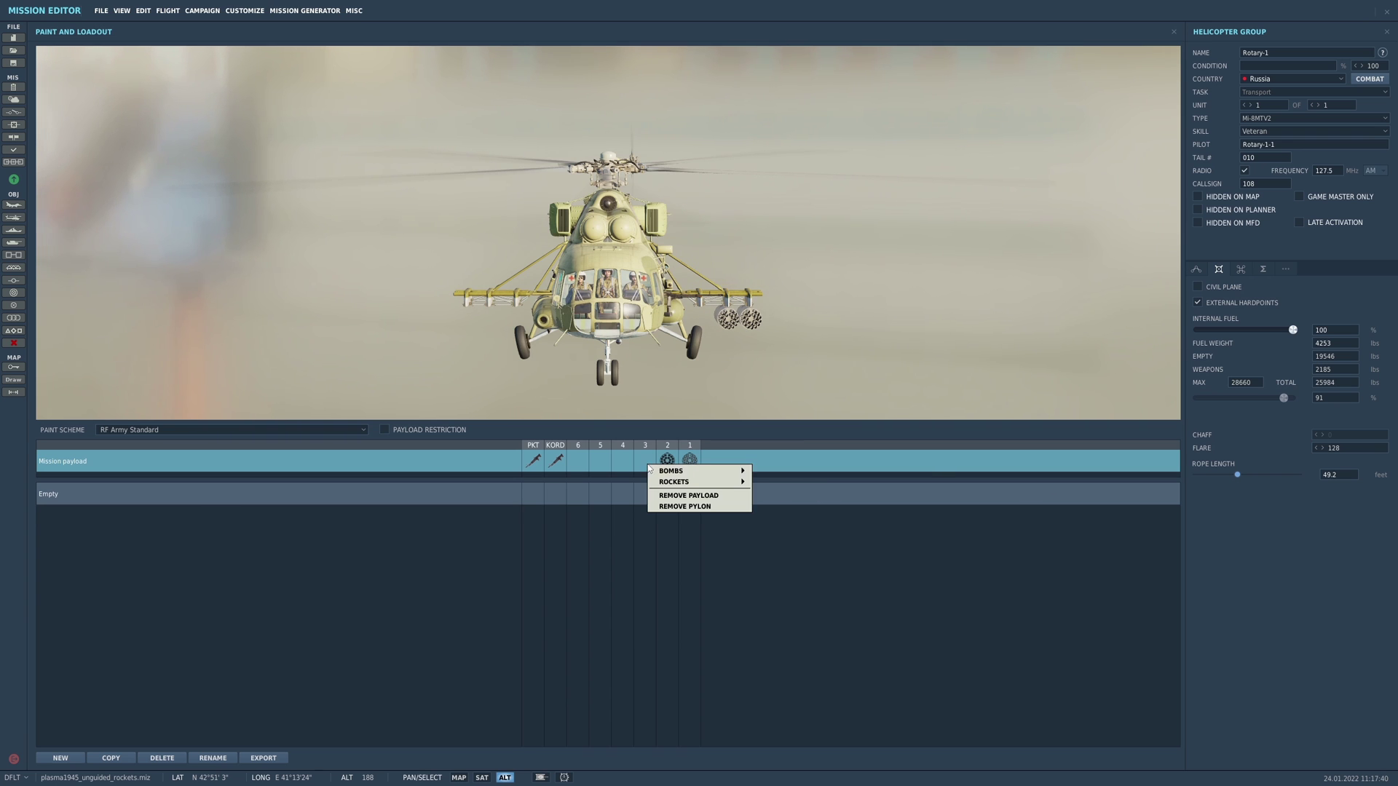
mouse_move(694, 484)
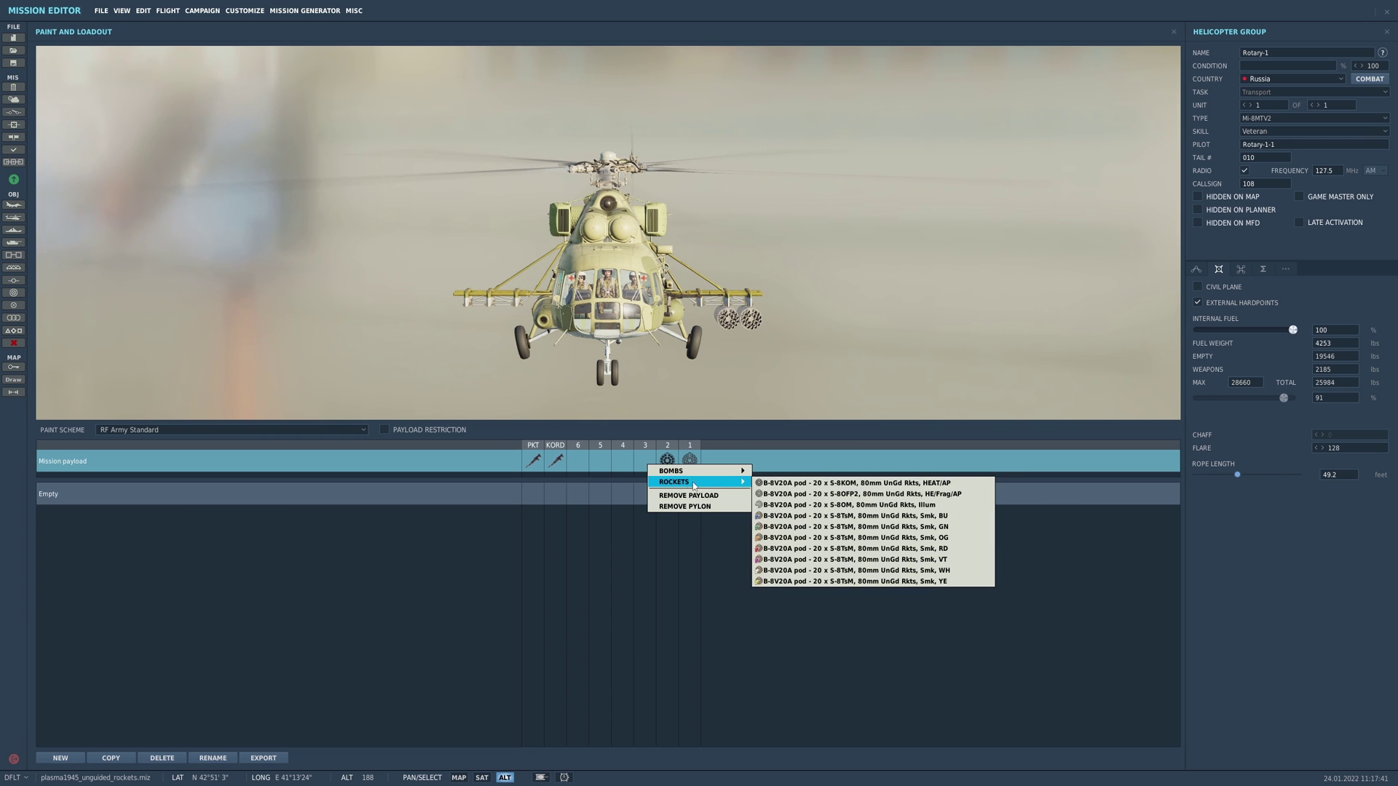
click(783, 486)
click(623, 462)
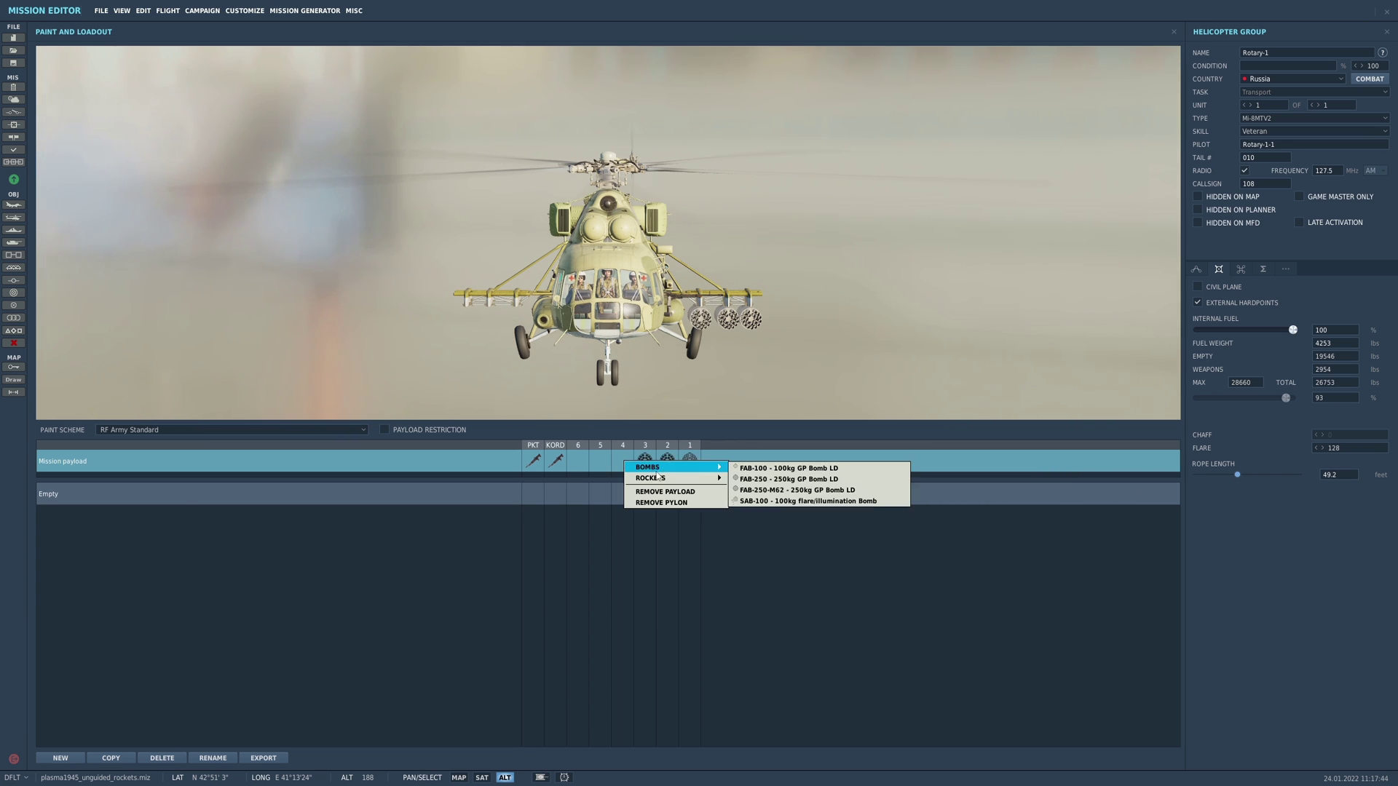
mouse_move(678, 481)
click(756, 486)
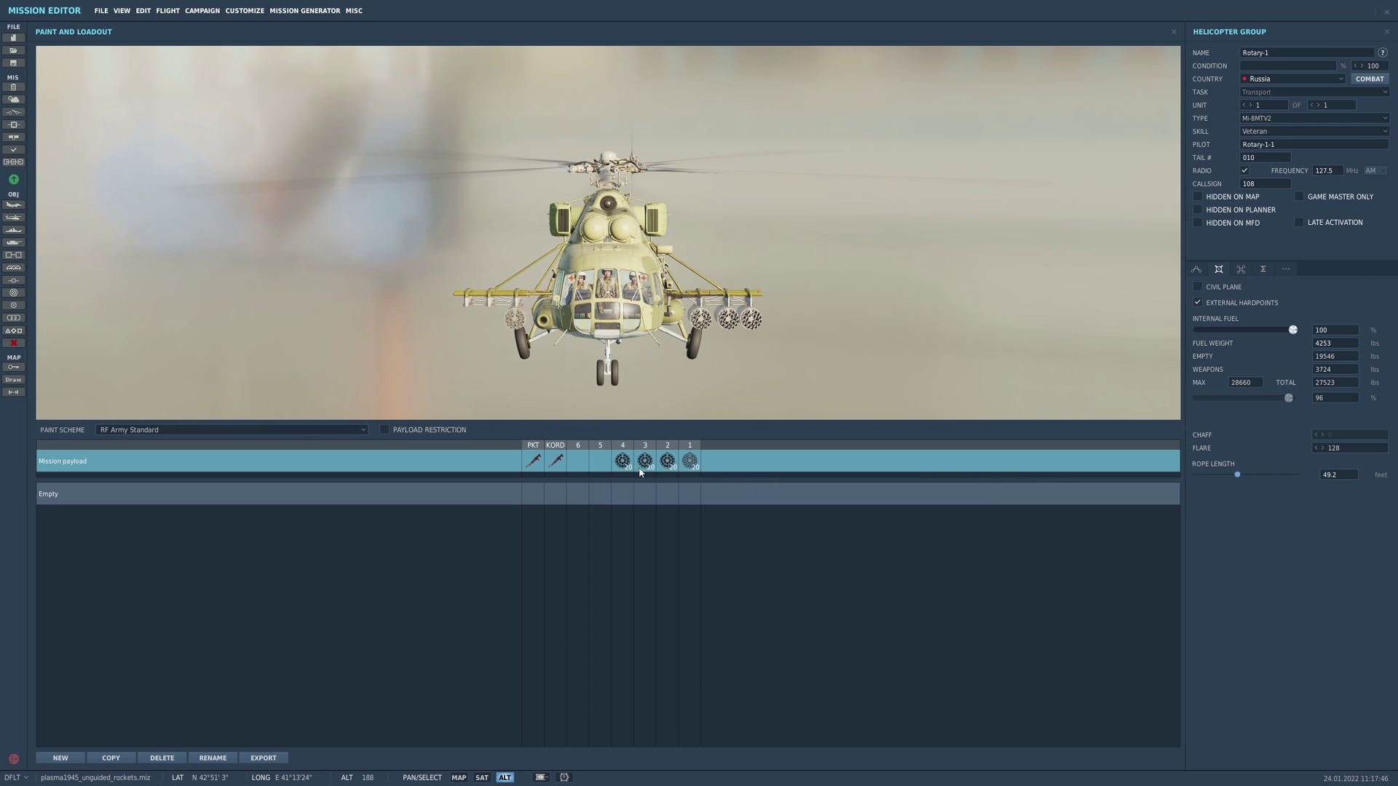
- Load the Mi-8MTV2's pylon 5 with a B-8V20A pod of 20 x S-8OFP2 and pylon 6 with one of 20 x S-8OM
click(602, 462)
mouse_move(680, 488)
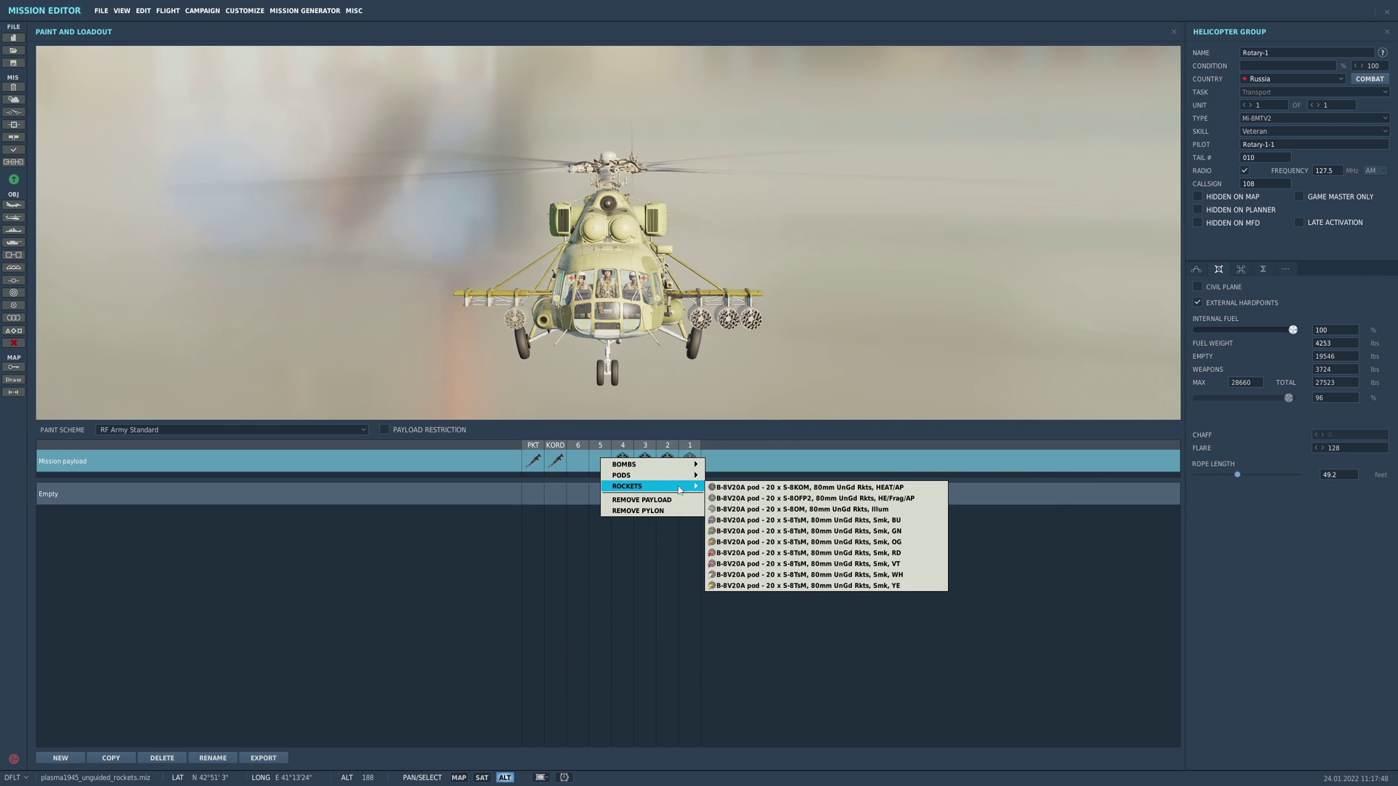
click(730, 499)
click(584, 467)
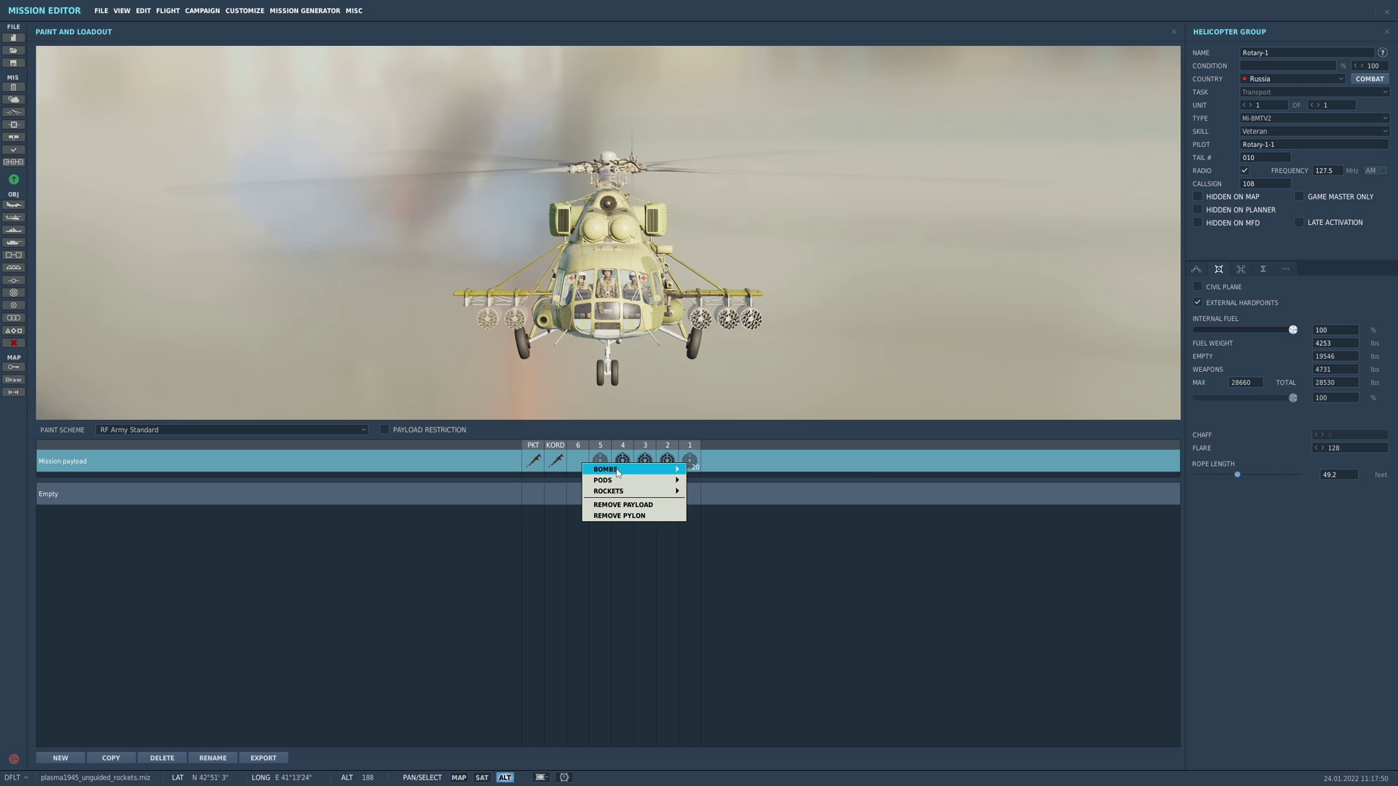
mouse_move(678, 491)
click(769, 514)
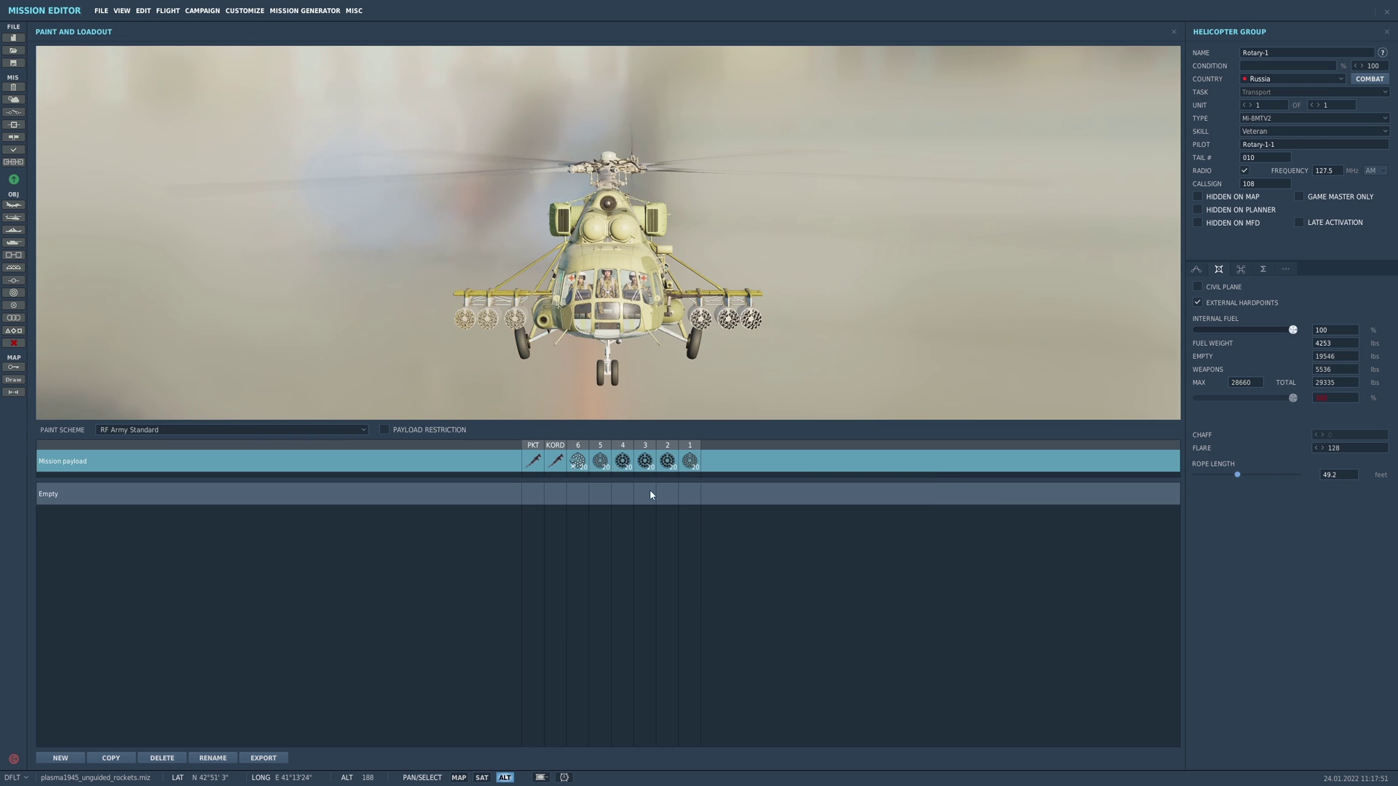
drag(632, 383, 389, 324)
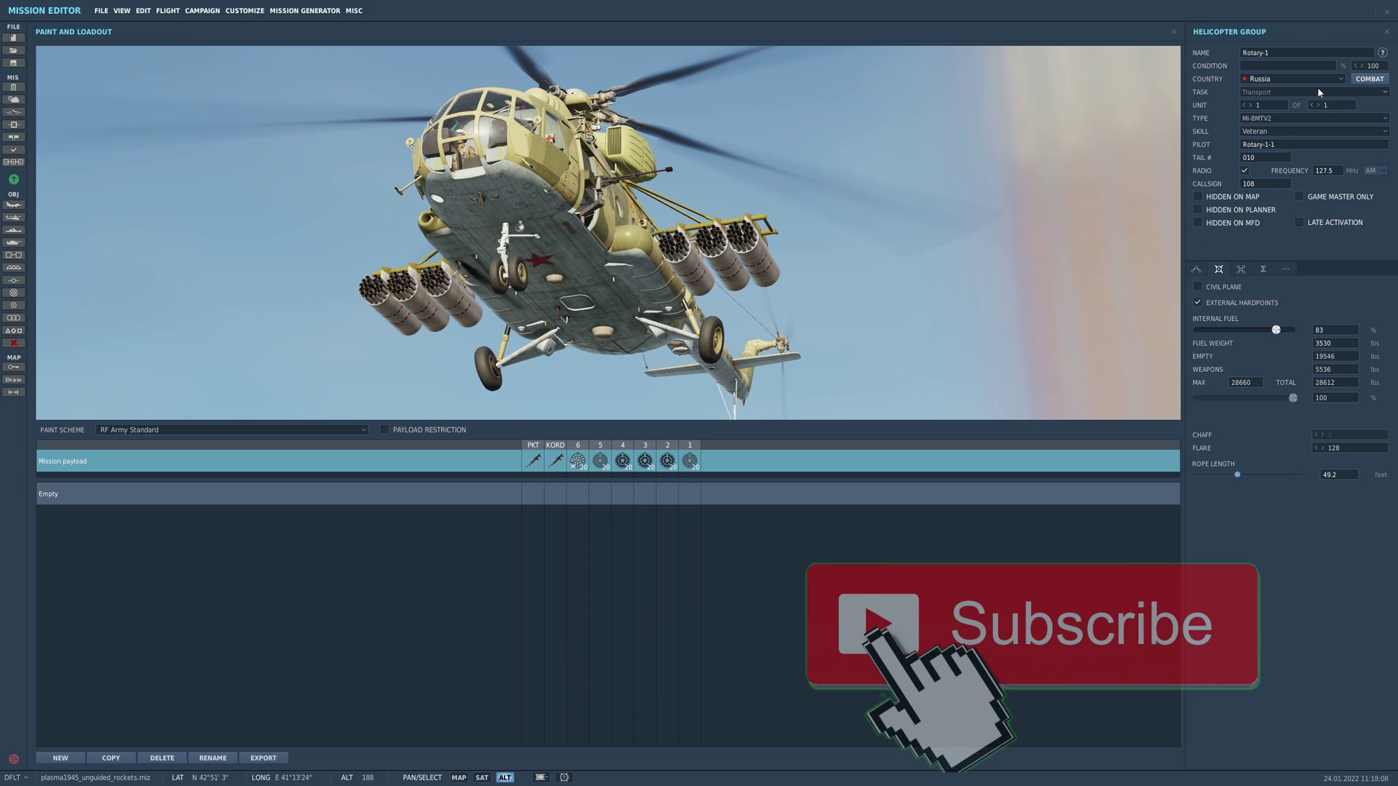
click(1314, 119)
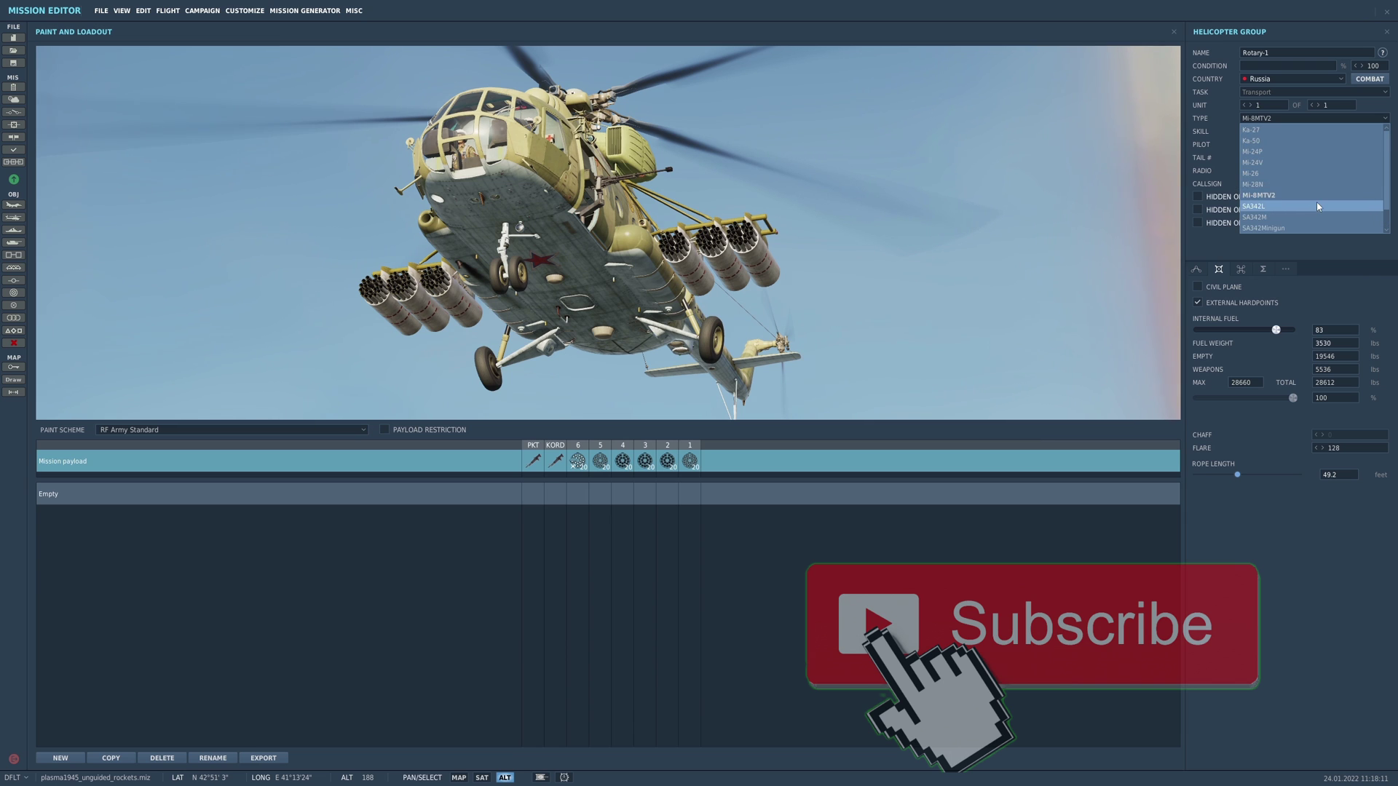
scroll(1304, 174, up, 2)
click(1139, 167)
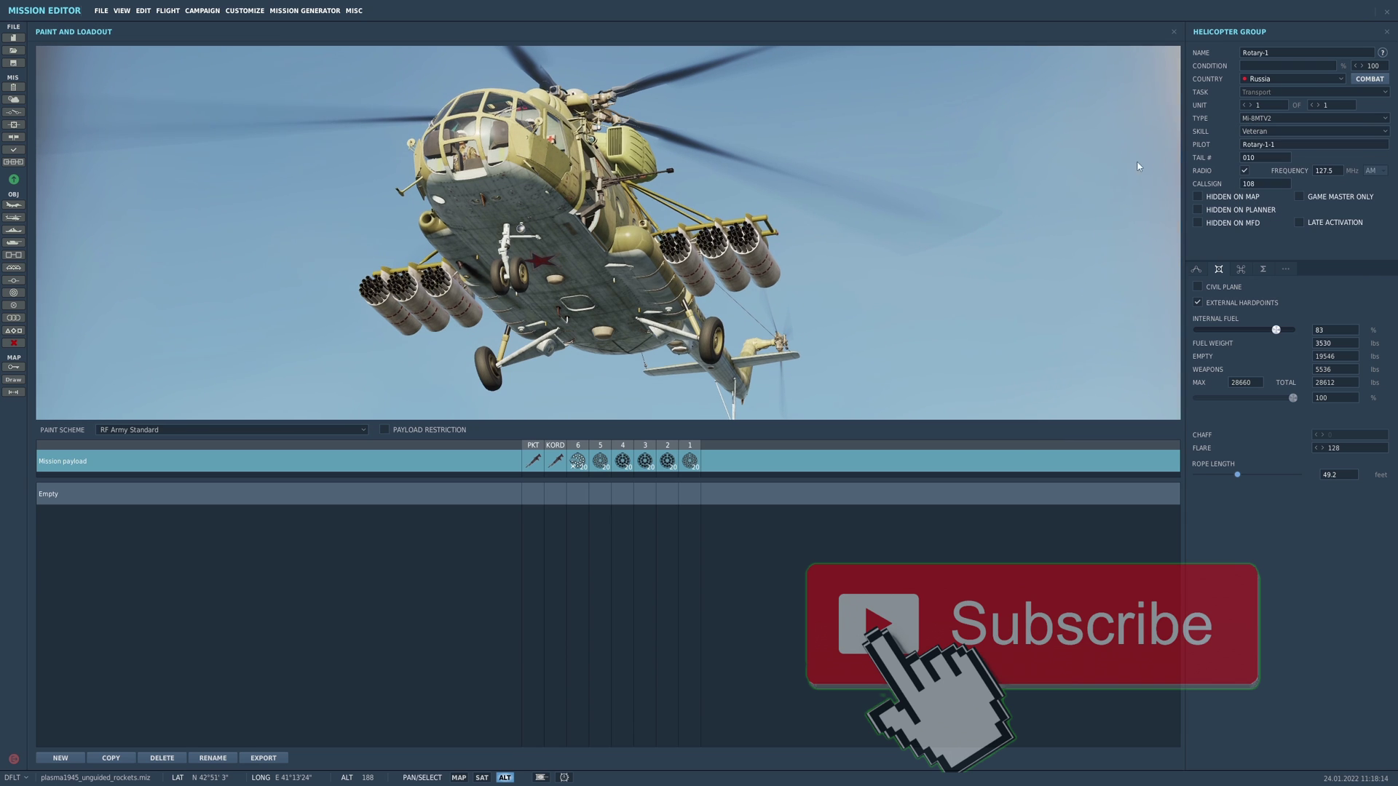